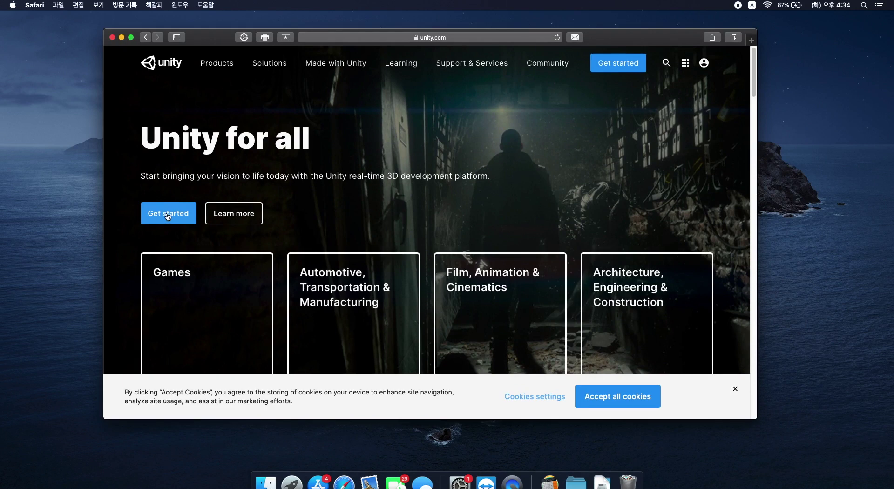
Go to Unity's plans page in an enlarged browser window and show the Individual plans.
{"action": "left_click", "coordinate": [167, 214]}
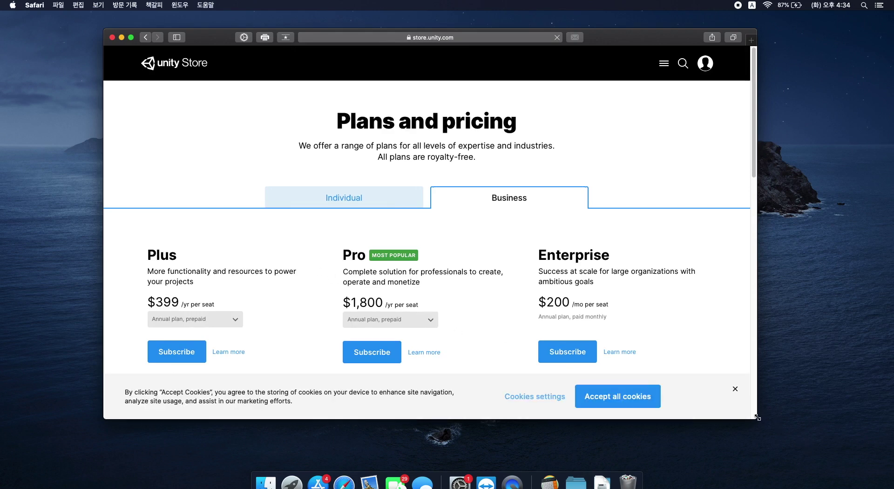
{"action": "left_click_drag", "start_coordinate": [762, 416], "coordinate": [808, 461]}
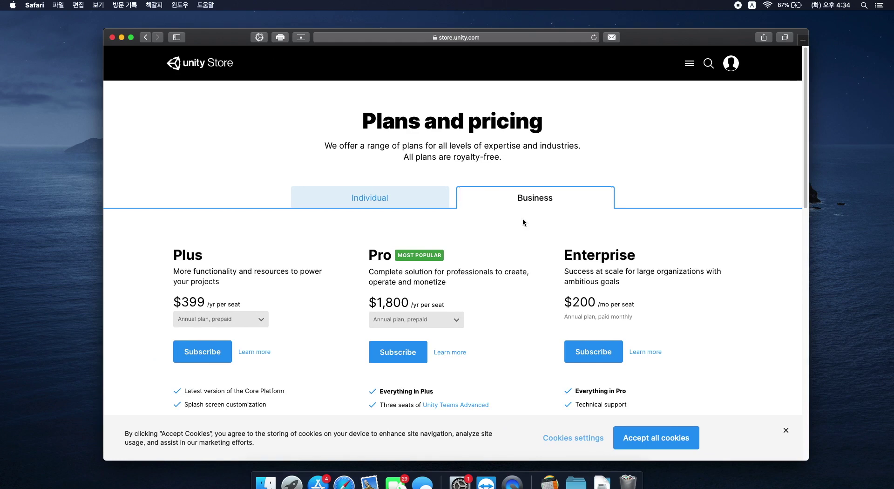
{"action": "left_click", "coordinate": [371, 200]}
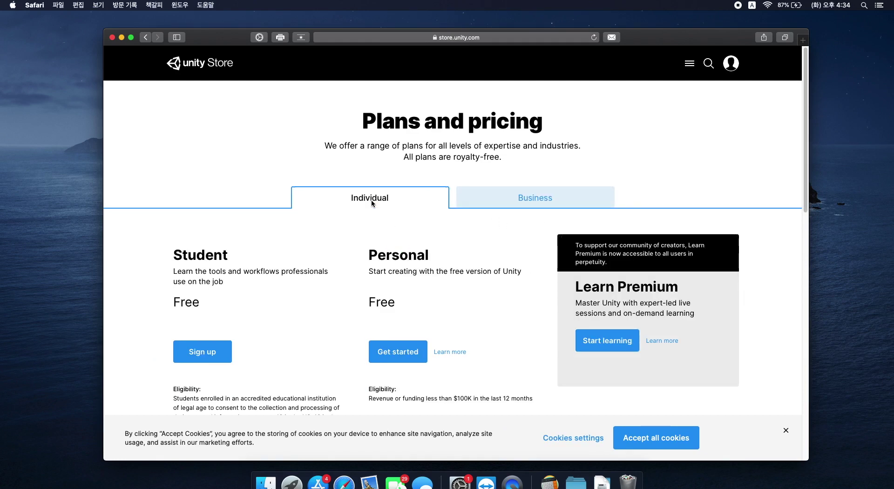
{"action": "scroll", "coordinate": [354, 390], "scroll_direction": "down", "scroll_amount": 3}
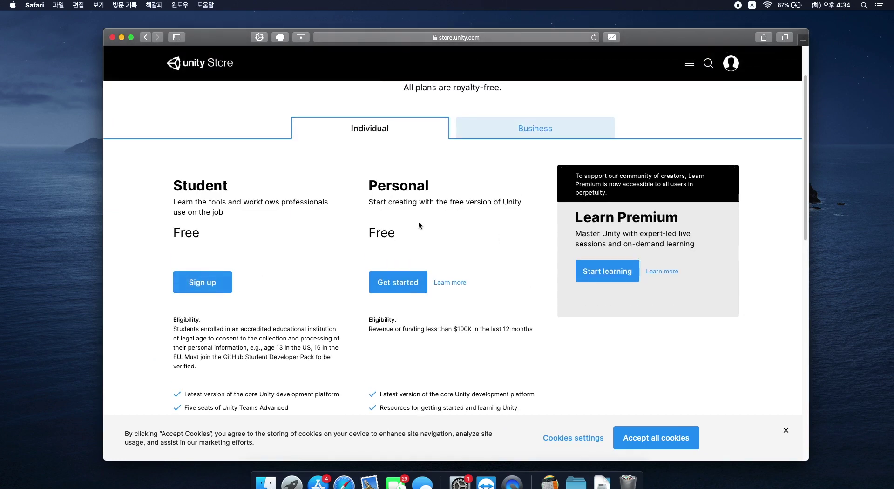
Start the free Personal plan through the first-time users path to reach the download terms.
{"action": "left_click", "coordinate": [399, 287]}
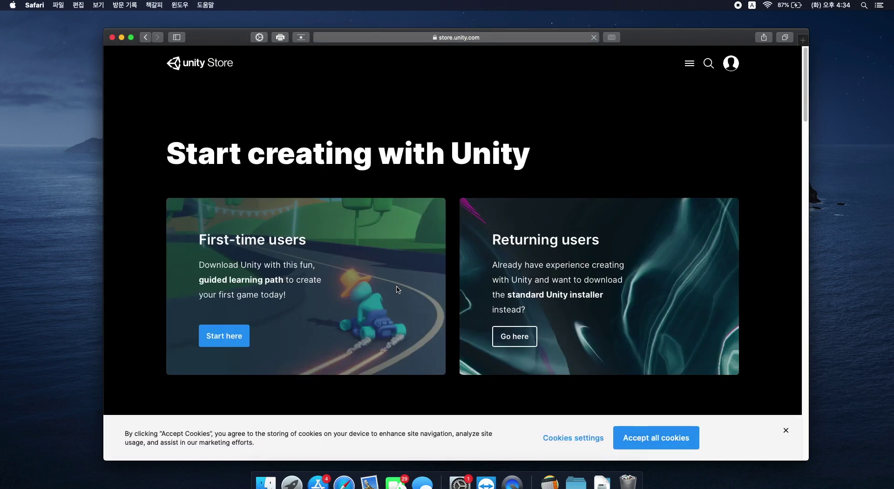
{"action": "left_click", "coordinate": [227, 336]}
{"action": "scroll", "coordinate": [410, 315], "scroll_direction": "down", "scroll_amount": 3}
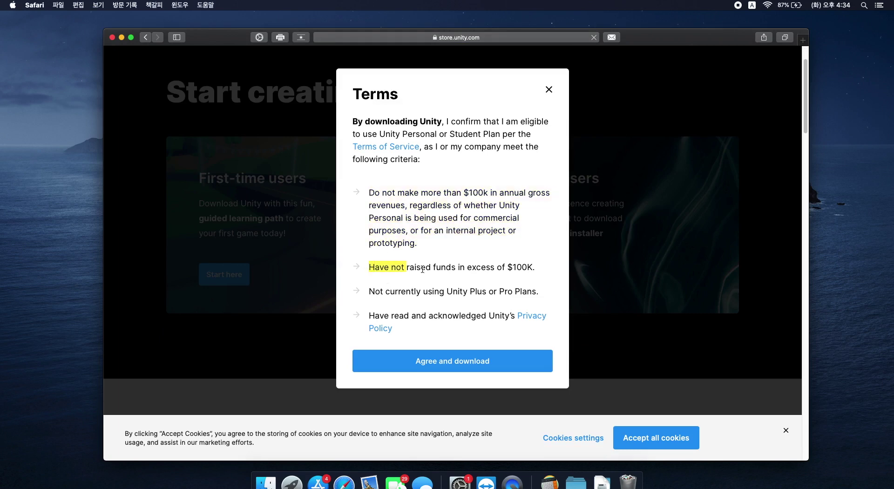
Agree to the terms, allow downloads from store.unity.com, and check the UnityHubSetup.dmg download.
{"action": "left_click_drag", "start_coordinate": [375, 285], "coordinate": [501, 290]}
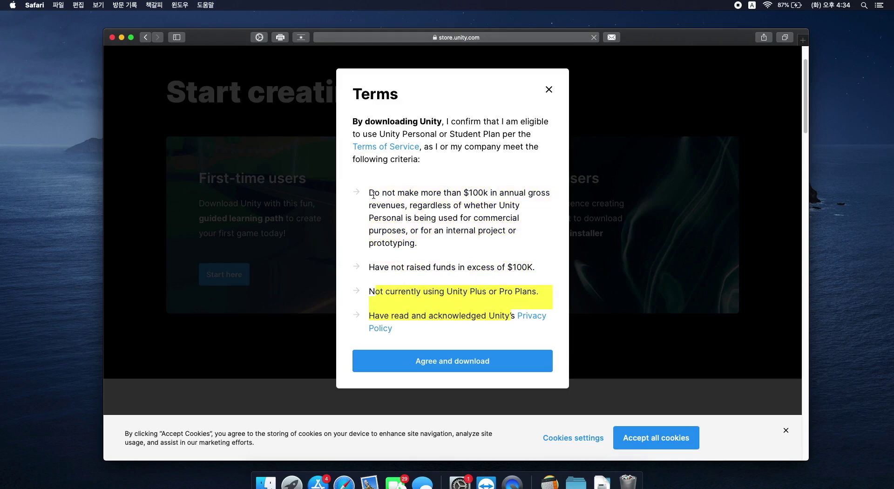
{"action": "left_click", "coordinate": [455, 367]}
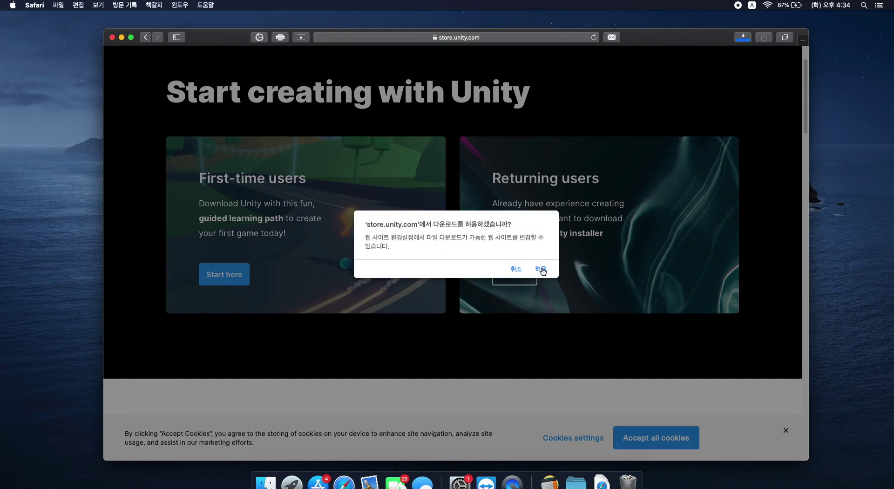
{"action": "left_click", "coordinate": [542, 270]}
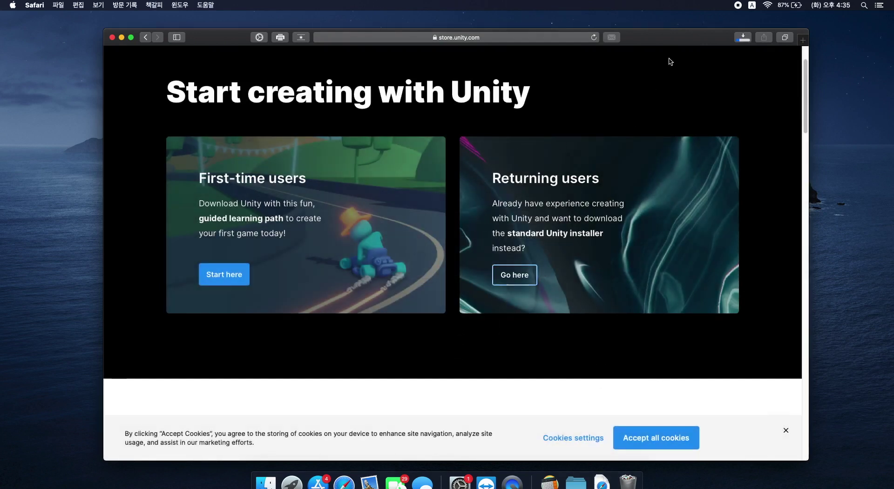
{"action": "left_click", "coordinate": [744, 37]}
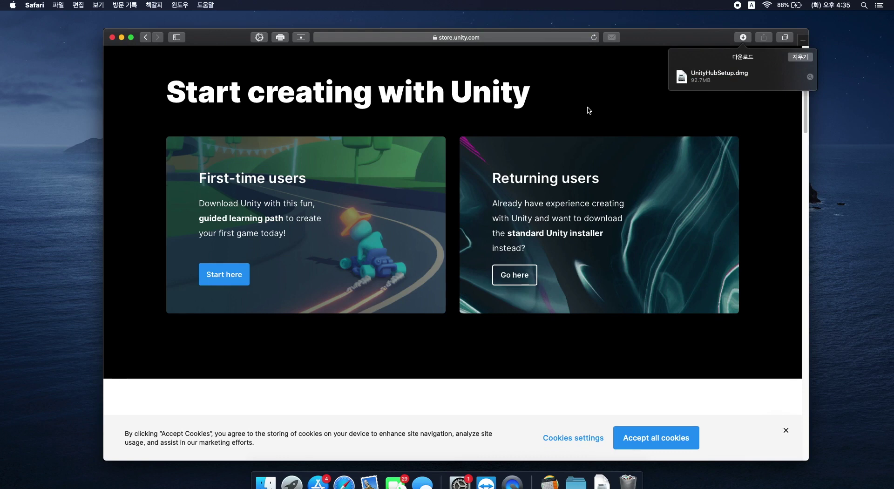
Open UnityHubSetup.dmg, accept the licence, drag Unity Hub into Applications and close the installer.
{"action": "left_click", "coordinate": [720, 78]}
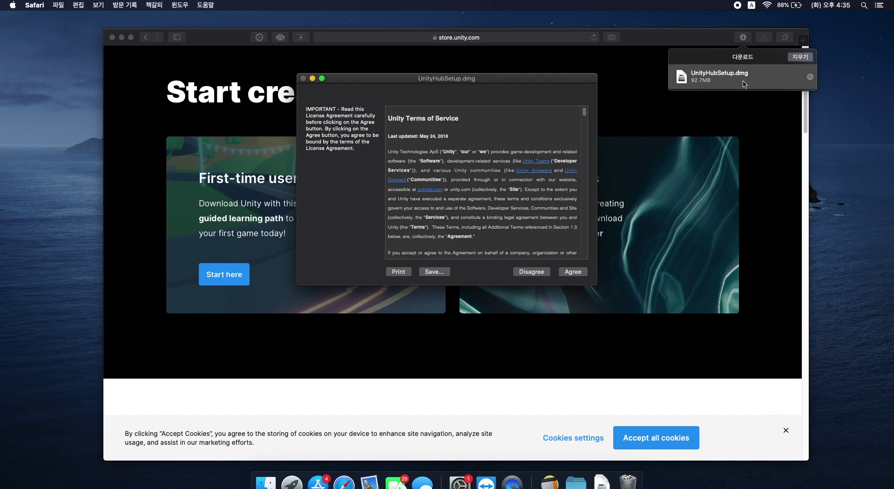
{"action": "left_click", "coordinate": [574, 272]}
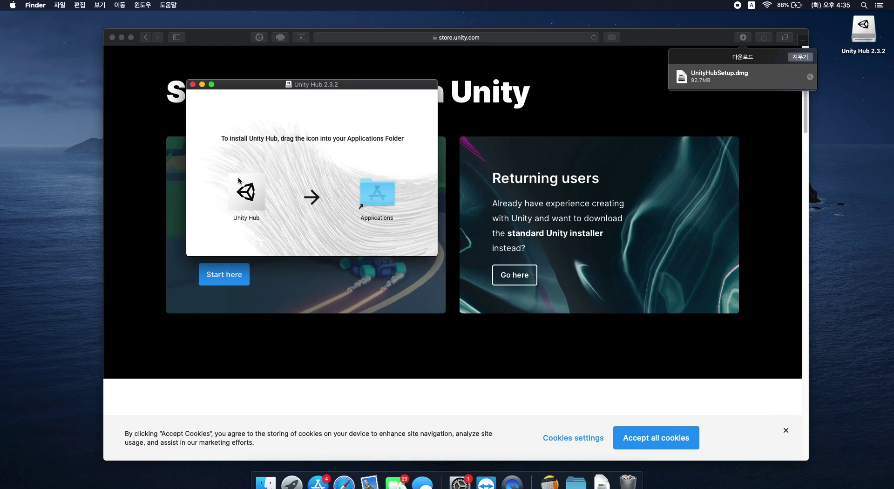
{"action": "left_click", "coordinate": [250, 192]}
{"action": "left_click_drag", "start_coordinate": [250, 192], "coordinate": [385, 195]}
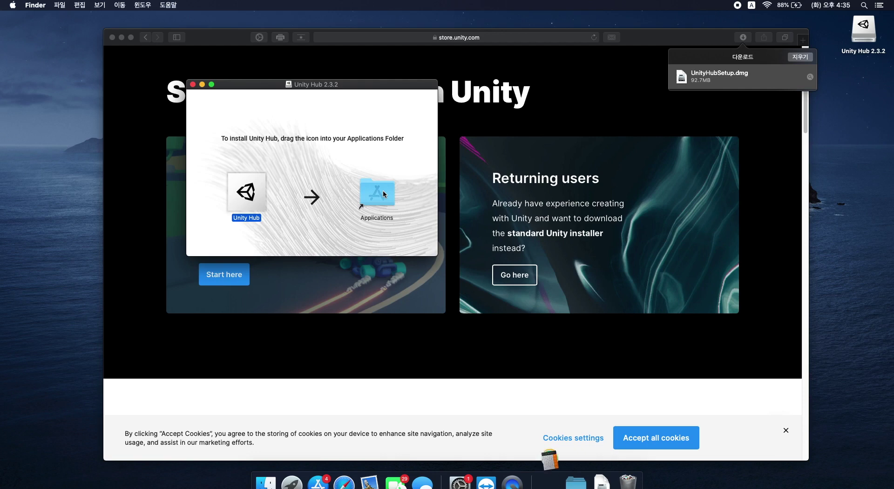
{"action": "left_click", "coordinate": [192, 85]}
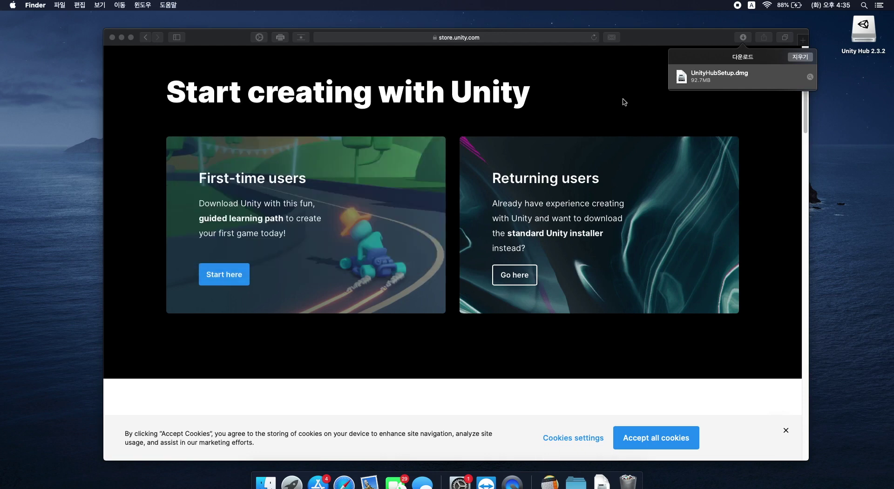
Close Safari's downloads list and browse the Dock's Applications stack to find Unity Hub.
{"action": "left_click", "coordinate": [625, 102]}
{"action": "left_click", "coordinate": [742, 38]}
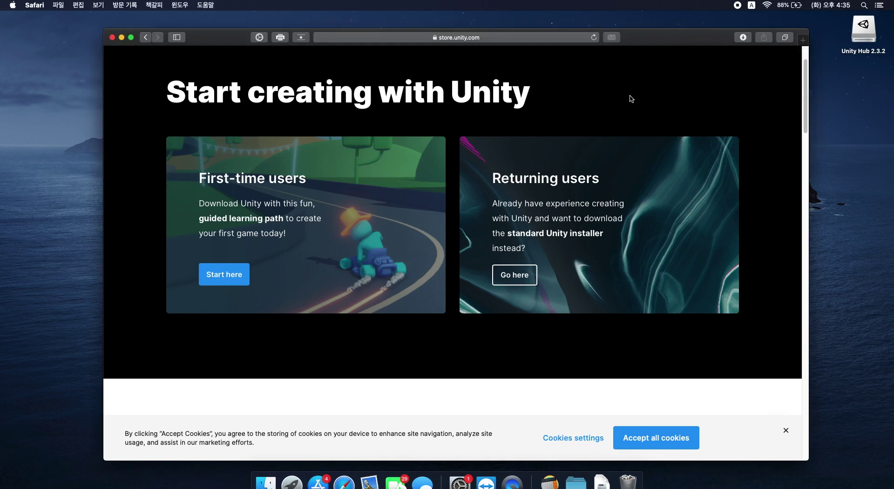
{"action": "left_click", "coordinate": [549, 482]}
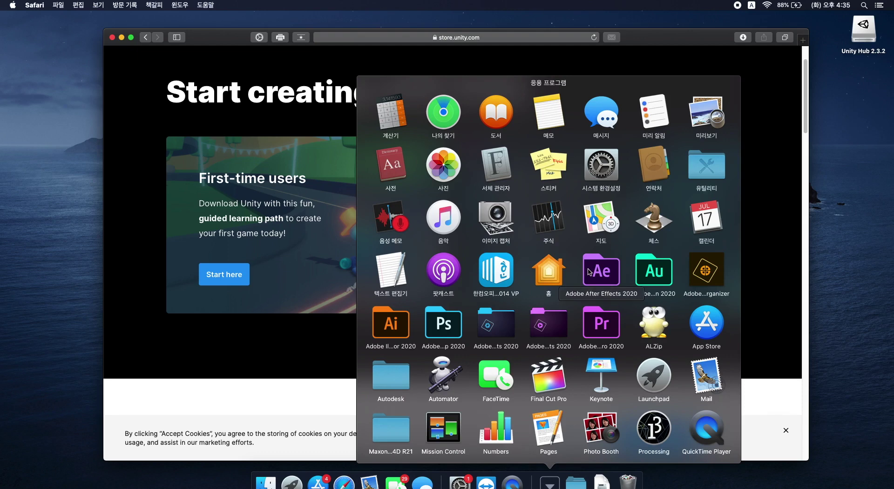
{"action": "scroll", "coordinate": [589, 273], "scroll_direction": "down", "scroll_amount": 5}
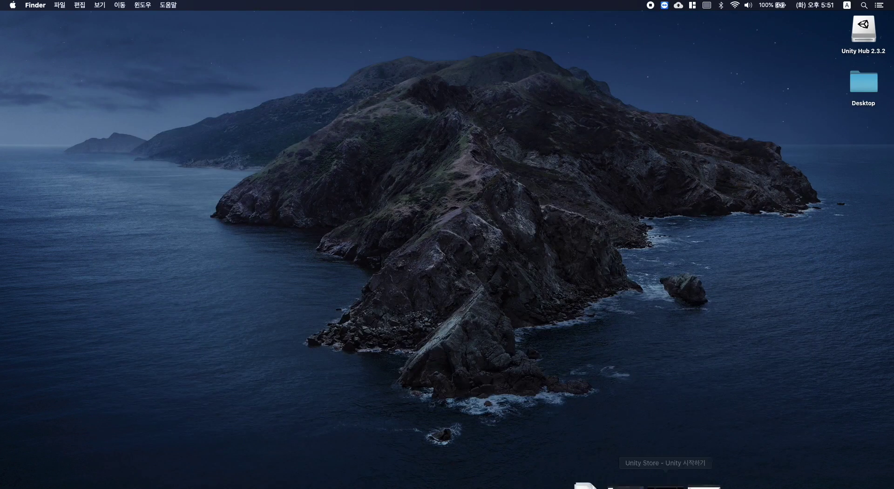
{"action": "left_click", "coordinate": [575, 470]}
{"action": "scroll", "coordinate": [517, 338], "scroll_direction": "down", "scroll_amount": 5}
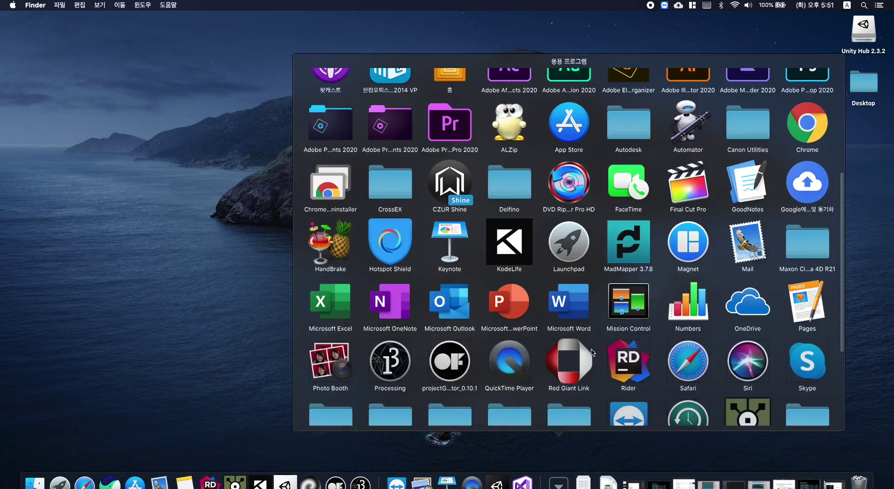
Launch Unity Hub, switch the wizard from Korean to English, and install Unity 2019.4 to /Applications.
{"action": "left_click", "coordinate": [517, 339]}
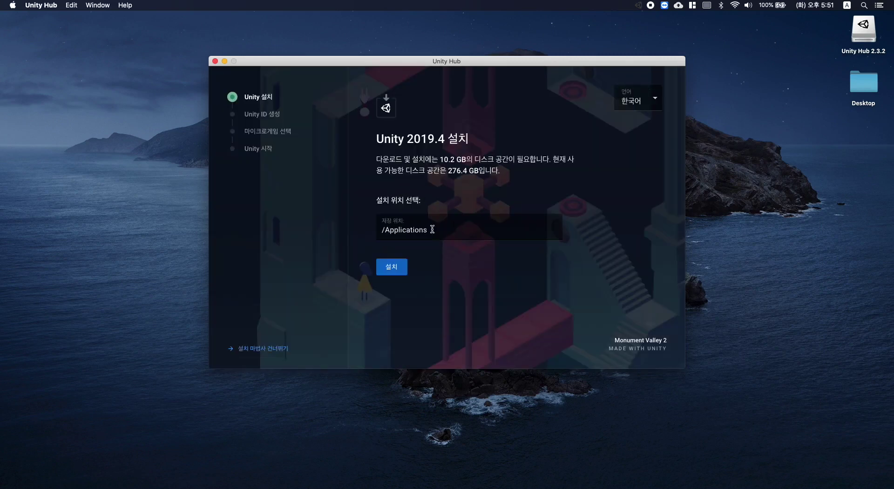
{"action": "left_click", "coordinate": [646, 102]}
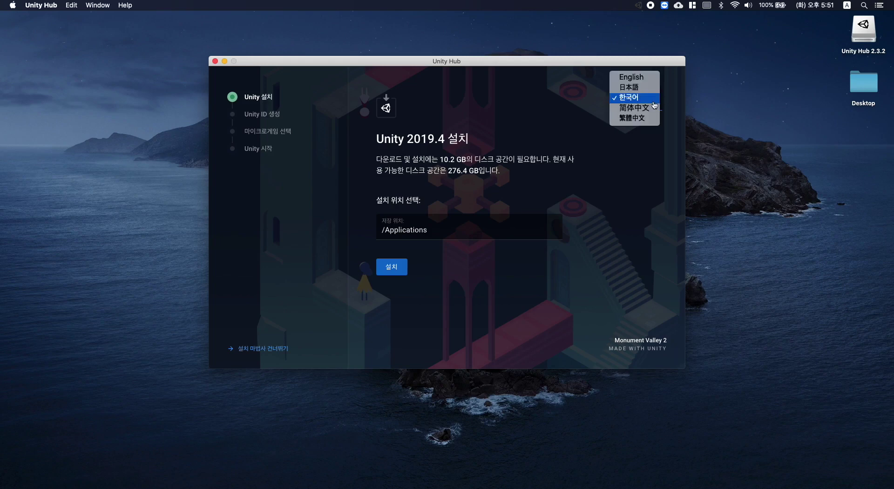
{"action": "left_click", "coordinate": [611, 103]}
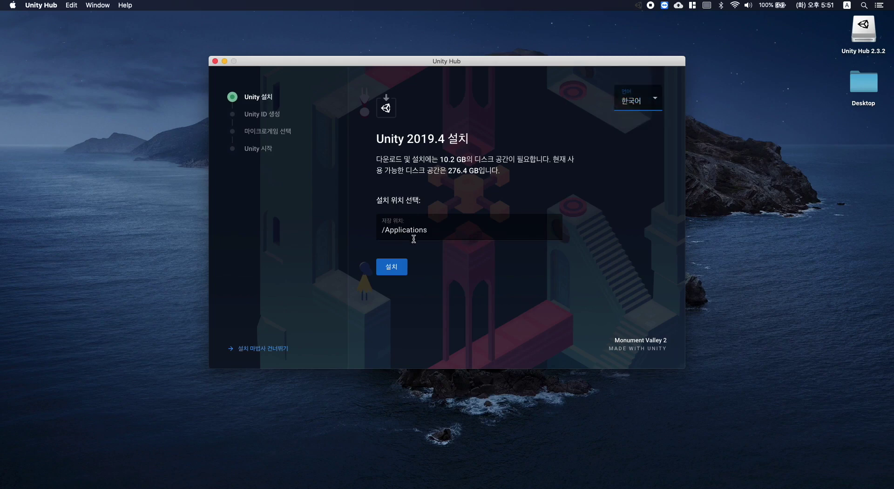
{"action": "left_click", "coordinate": [640, 110]}
{"action": "left_click", "coordinate": [635, 80]}
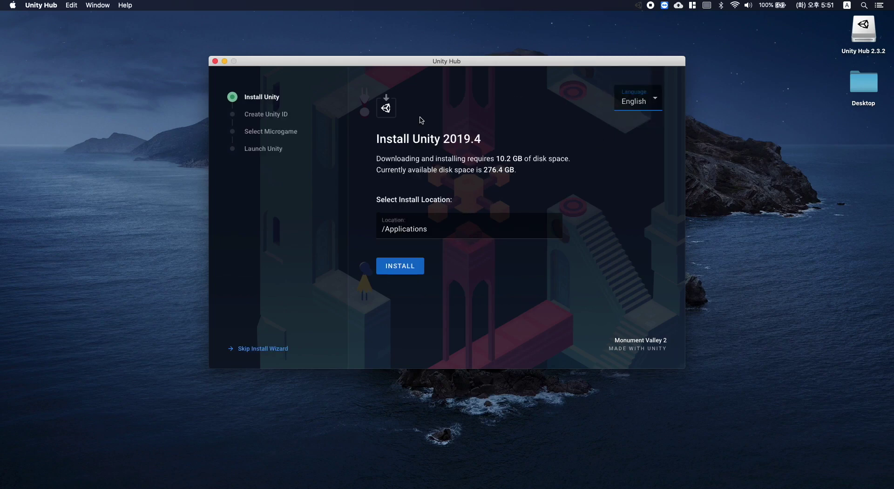
{"action": "left_click", "coordinate": [411, 270]}
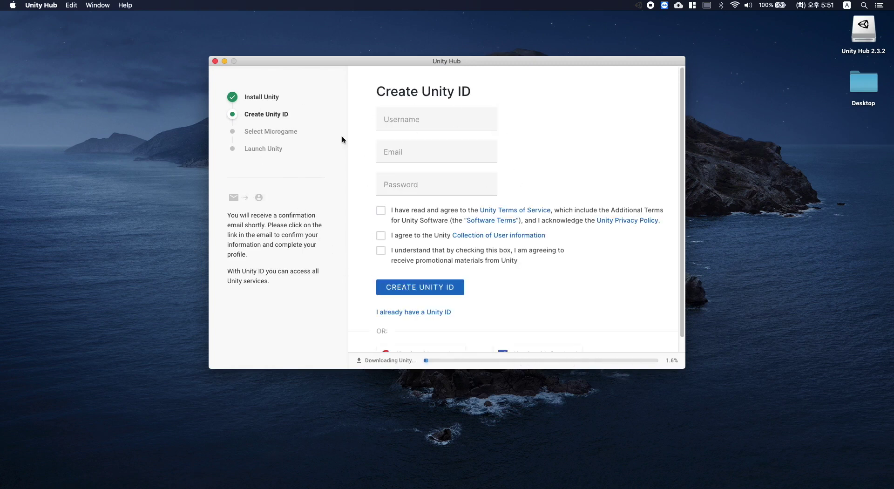
Choose to sign in with an existing Unity ID and start entering the account credentials.
{"action": "left_click", "coordinate": [400, 119]}
{"action": "left_click", "coordinate": [408, 153]}
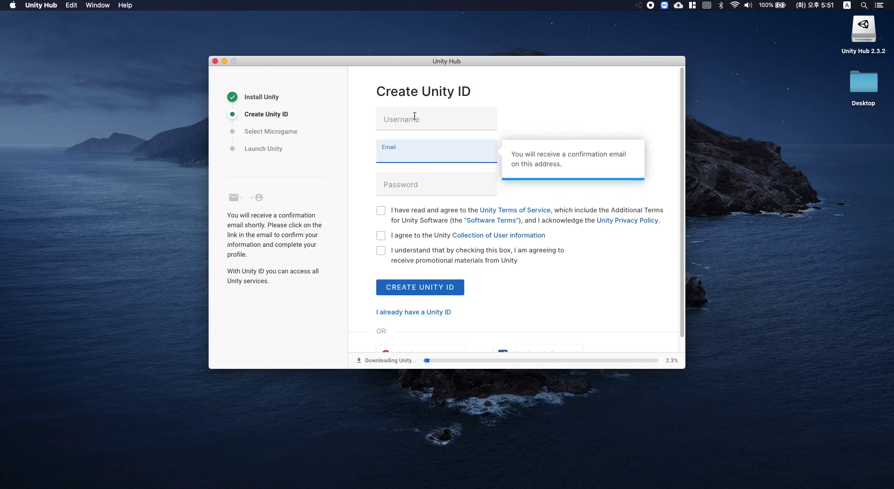
{"action": "left_click", "coordinate": [415, 116]}
{"action": "left_click", "coordinate": [401, 184]}
{"action": "left_click", "coordinate": [423, 123]}
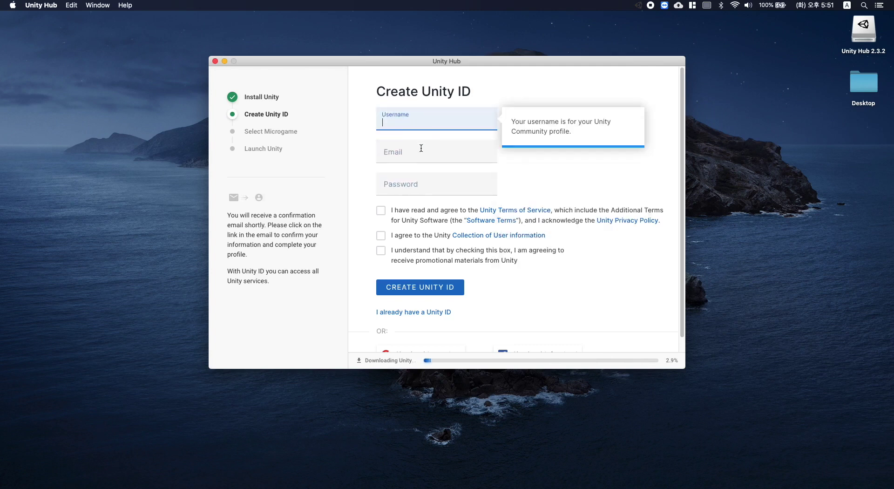
{"action": "left_click", "coordinate": [421, 148]}
{"action": "key", "text": "Tab"}
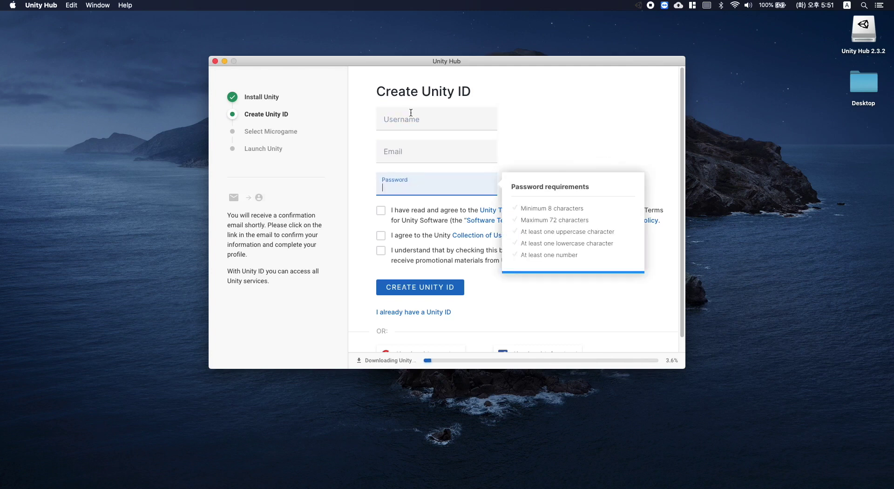
{"action": "left_click", "coordinate": [362, 177]}
{"action": "left_click", "coordinate": [402, 311]}
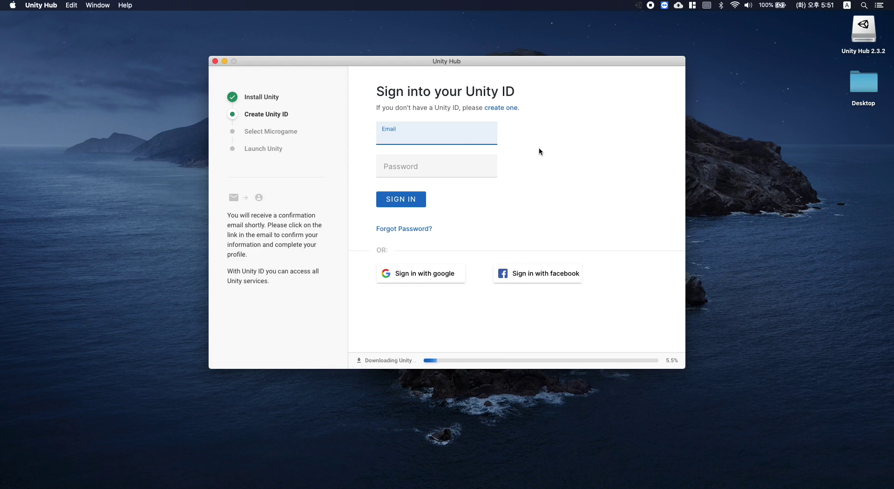
{"action": "type", "text": "dnflrk"}
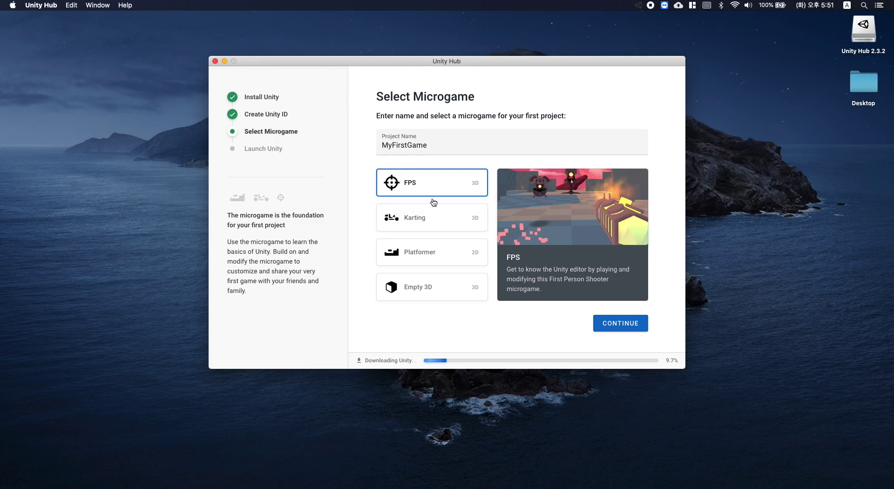
Preview the Karting microgame, then pick the Empty 3D template for MyFirstGame and continue.
{"action": "left_click", "coordinate": [446, 229]}
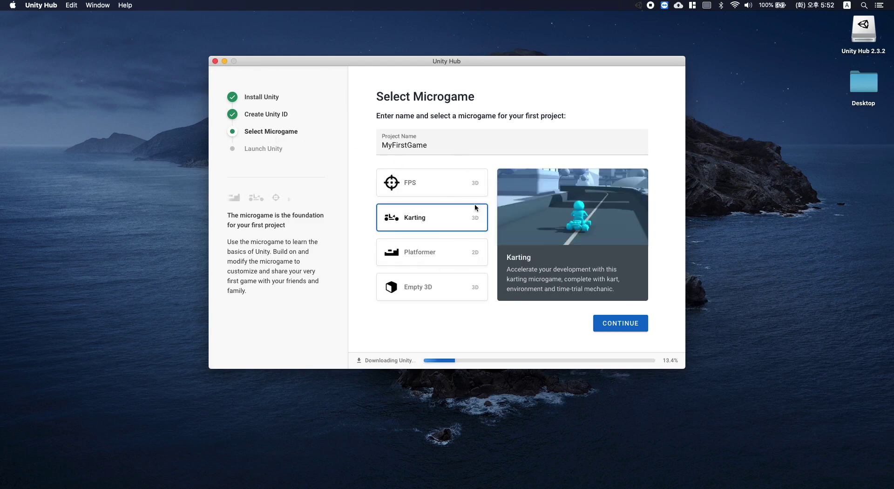
{"action": "left_click", "coordinate": [437, 284]}
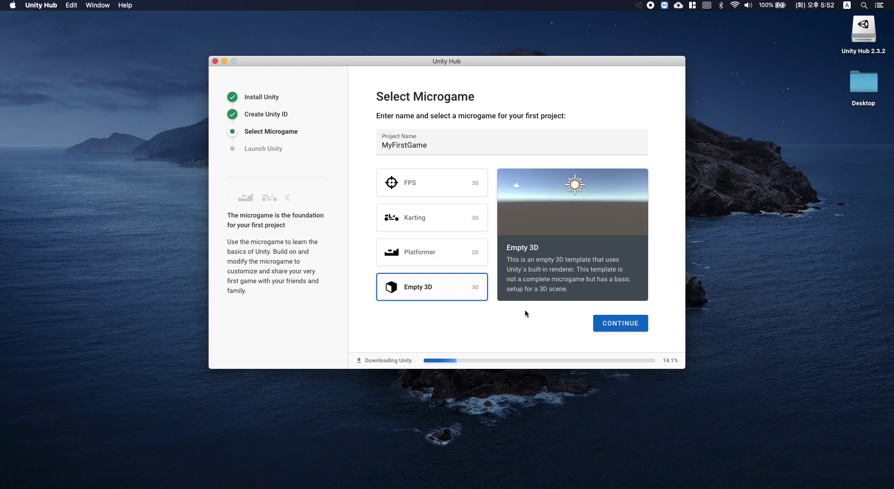
{"action": "left_click", "coordinate": [634, 327]}
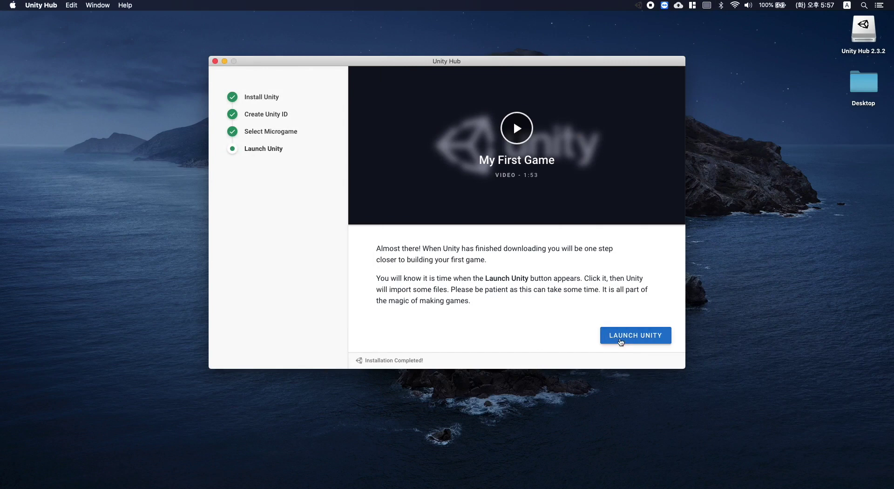
Launch the Unity 2019.4.4f1 editor on project Learning_Unity's SampleScene.
{"action": "left_click", "coordinate": [650, 341]}
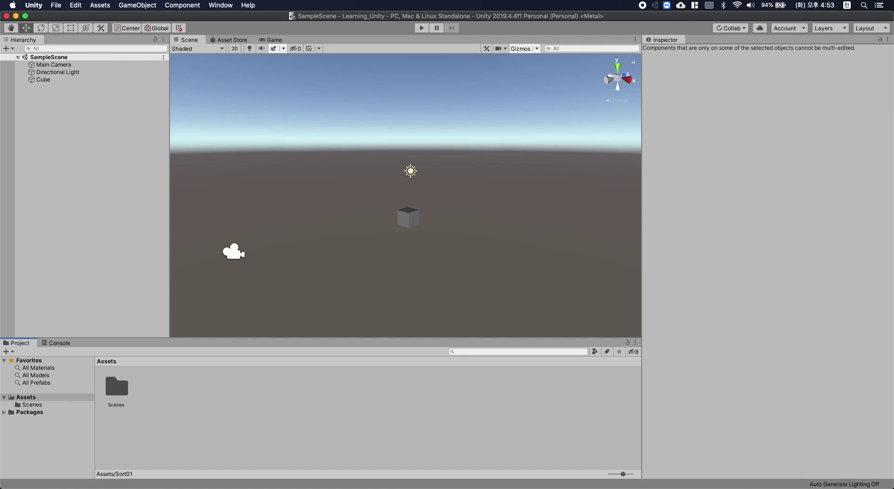
Look through the Game and Asset Store views, then select the Cube in the Scene view.
{"action": "left_click", "coordinate": [261, 40]}
{"action": "left_click", "coordinate": [171, 48]}
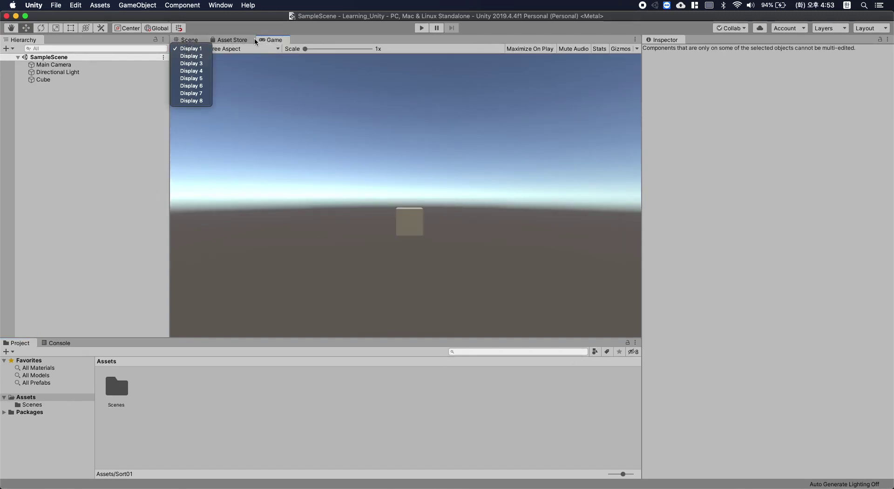
{"action": "left_click", "coordinate": [270, 40]}
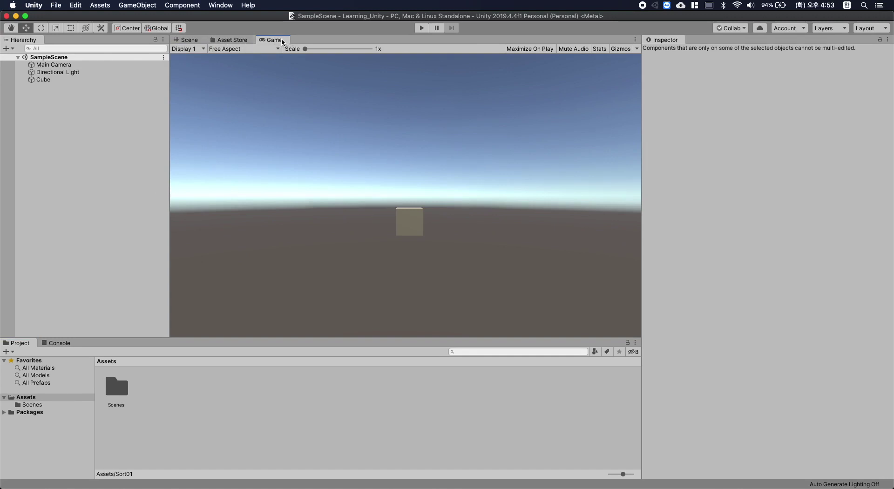
{"action": "left_click", "coordinate": [192, 41]}
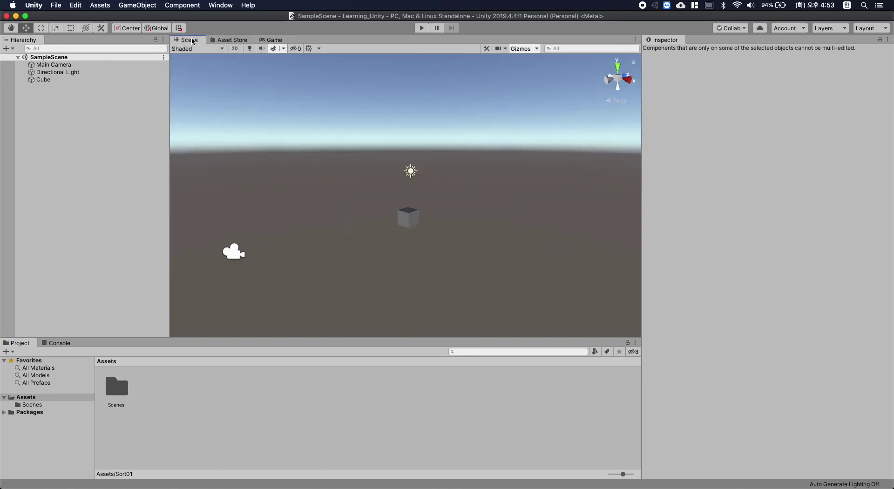
{"action": "left_click", "coordinate": [224, 40]}
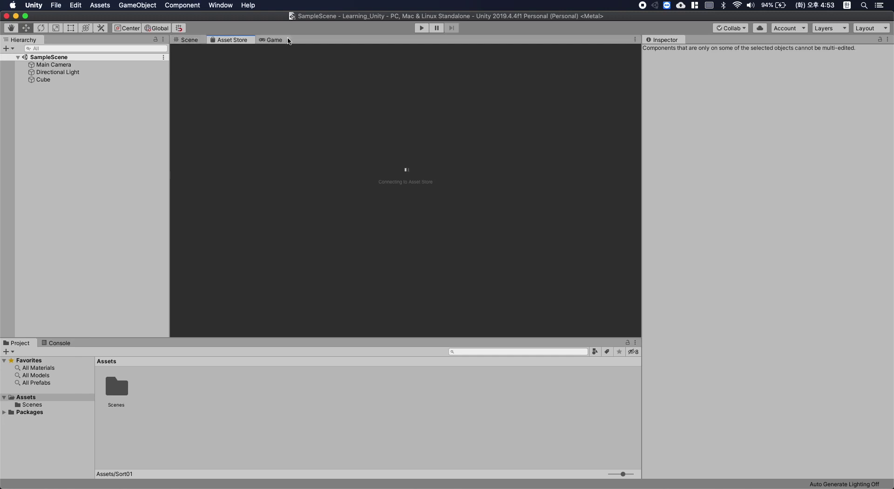
{"action": "left_click", "coordinate": [188, 40]}
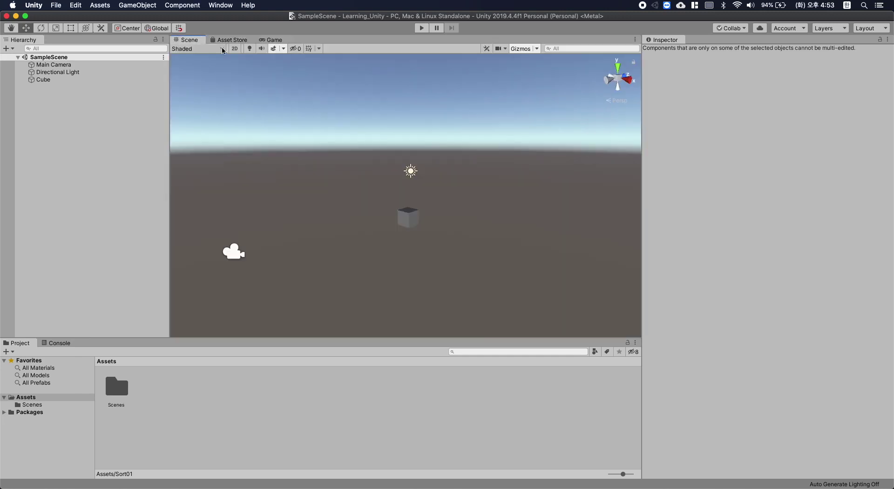
{"action": "left_click", "coordinate": [415, 217]}
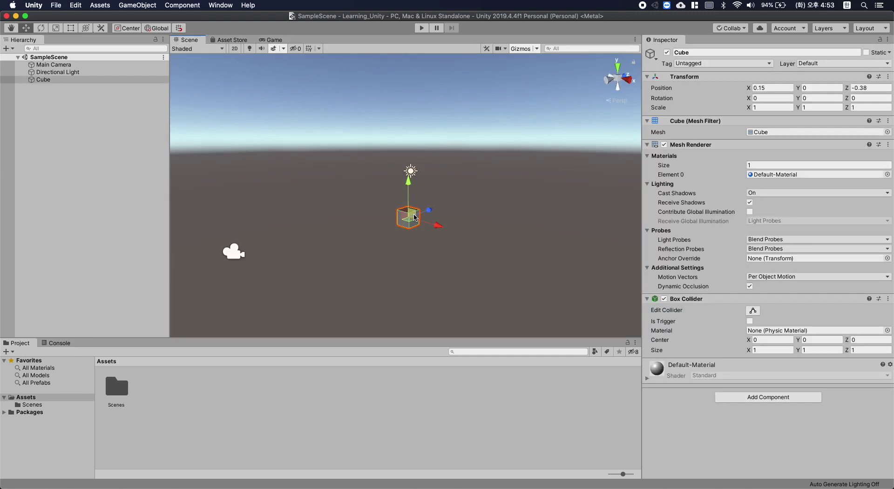
Delete the selected Cube, leaving only Main Camera and Directional Light.
{"action": "key", "text": "Delete"}
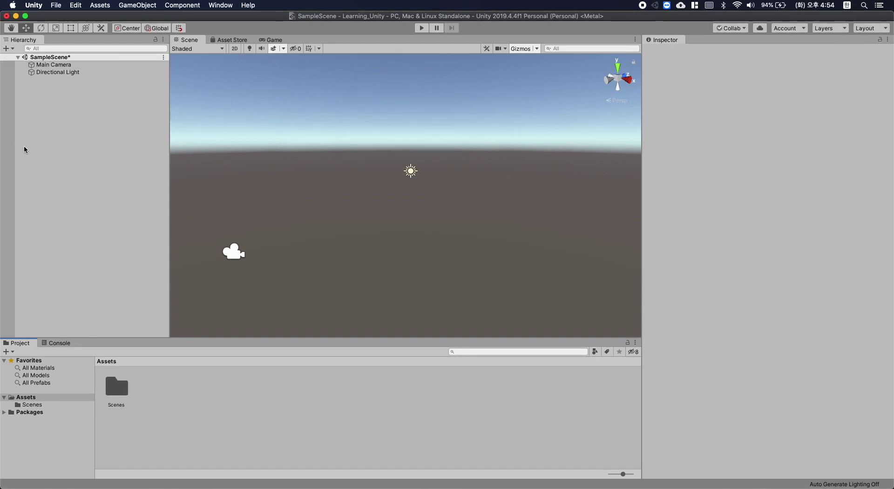
{"action": "left_click", "coordinate": [282, 40]}
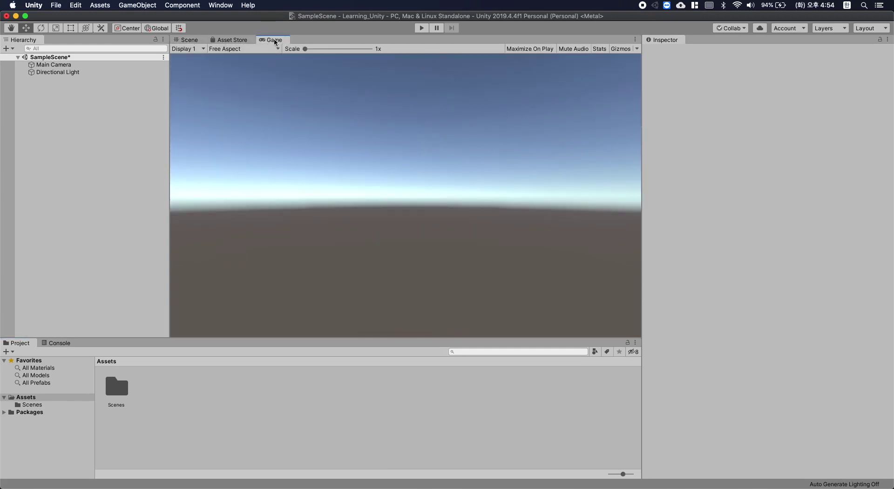
{"action": "left_click", "coordinate": [195, 40]}
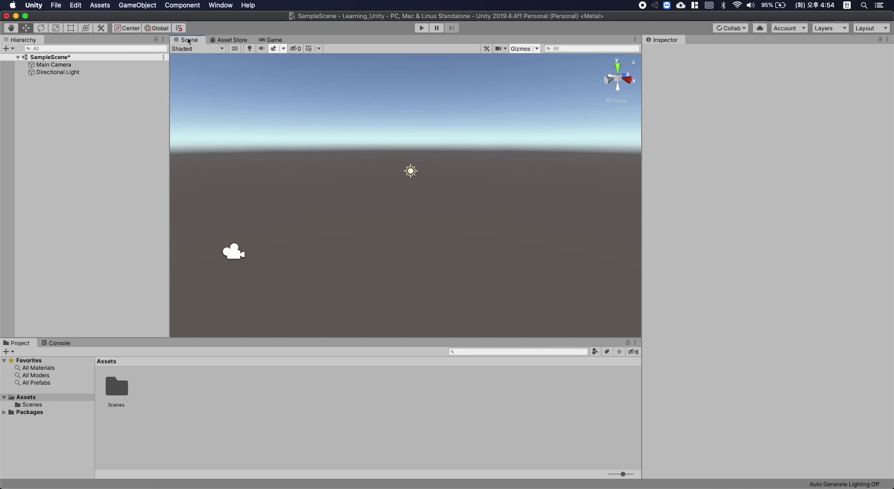
{"action": "left_click", "coordinate": [281, 40]}
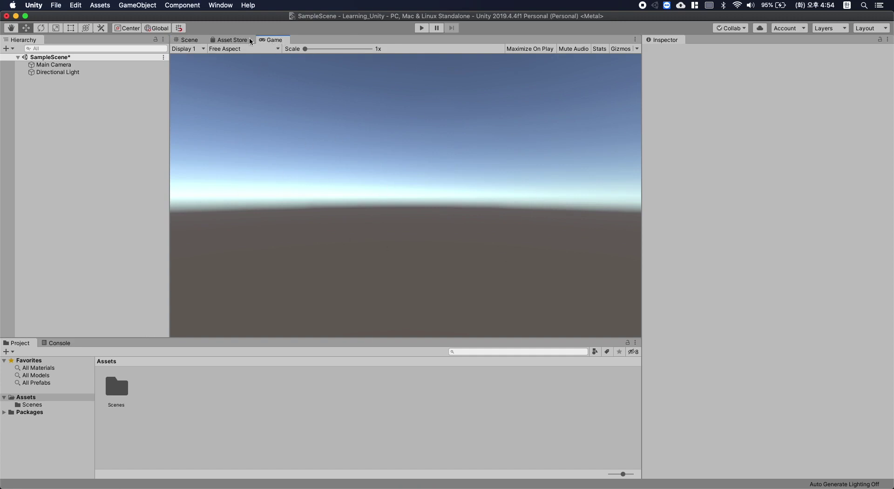
{"action": "left_click", "coordinate": [190, 41]}
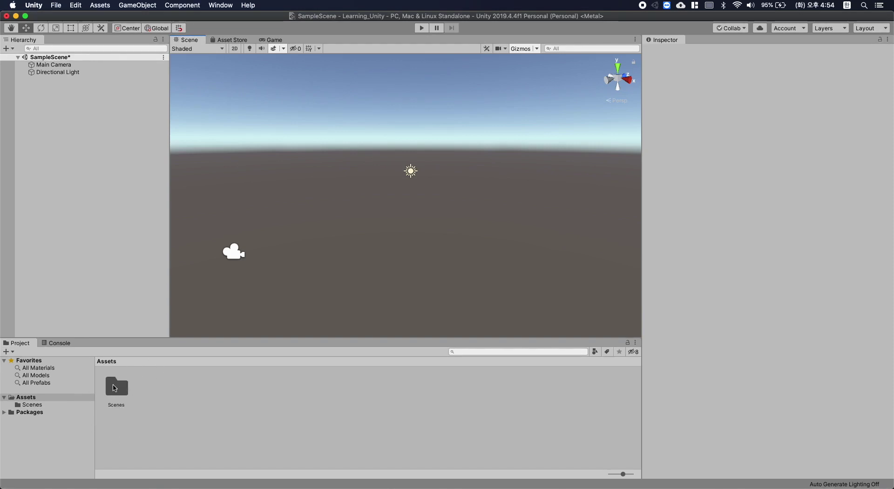
Delete the Second scene asset from the Scenes folder and confirm the deletion.
{"action": "left_click", "coordinate": [38, 405]}
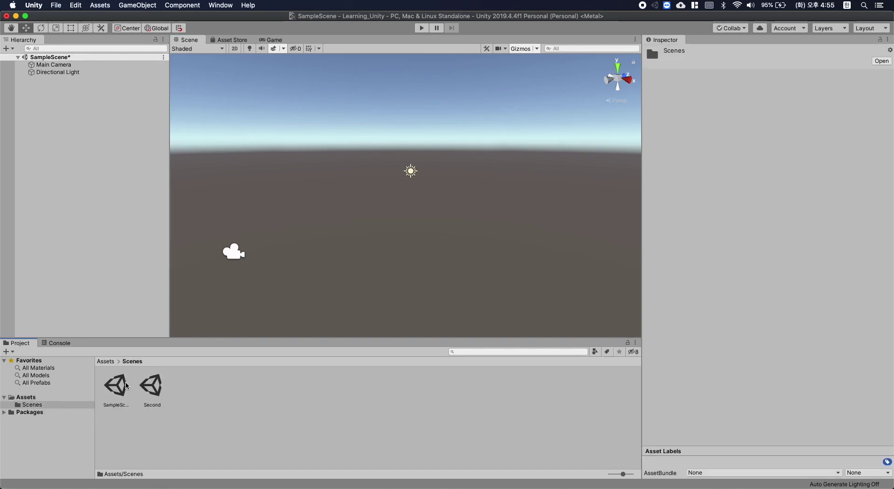
{"action": "left_click", "coordinate": [151, 394]}
{"action": "right_click", "coordinate": [150, 387]}
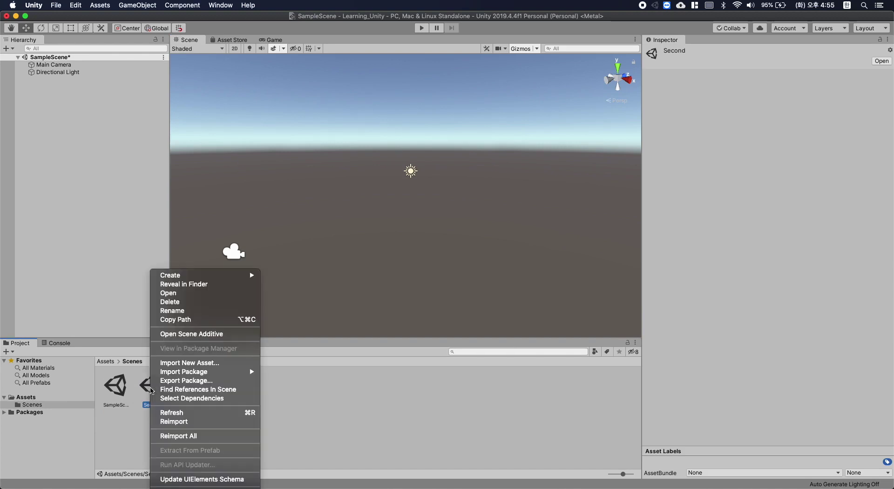
{"action": "left_click", "coordinate": [195, 315]}
{"action": "right_click", "coordinate": [154, 375]}
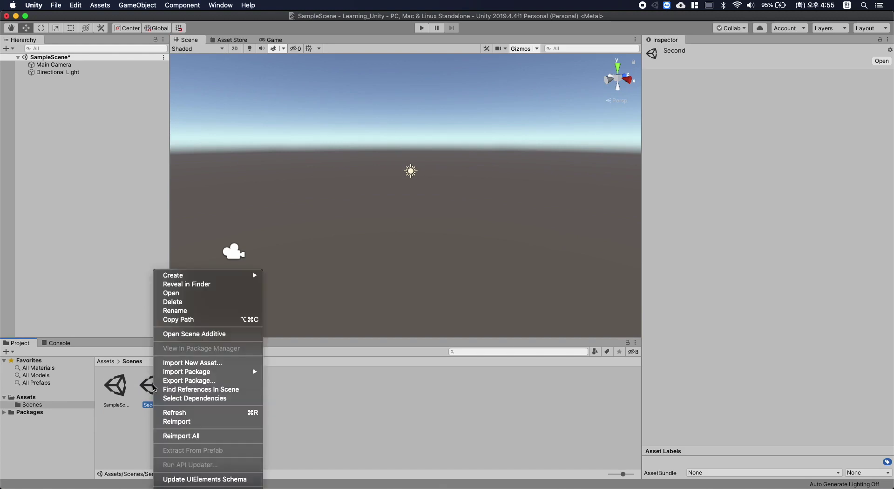
{"action": "left_click", "coordinate": [179, 306]}
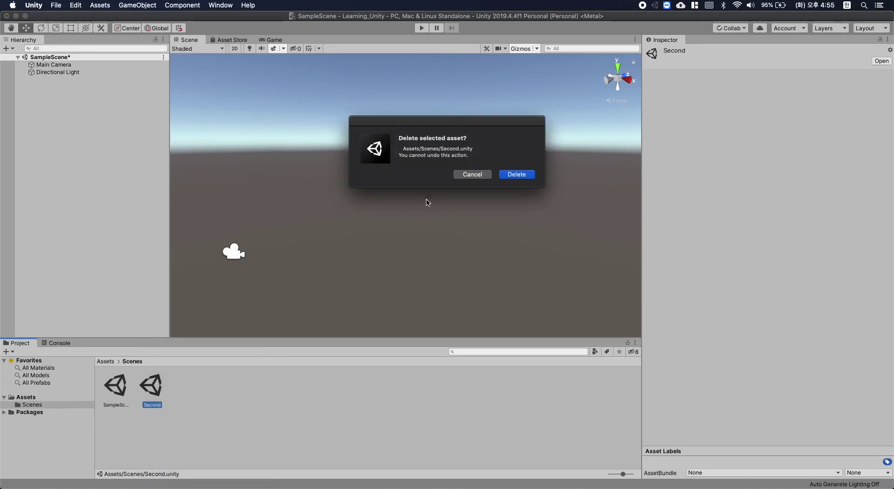
{"action": "left_click", "coordinate": [515, 177]}
Select the remaining SampleScene asset, then go back to the top-level Assets folder.
{"action": "left_click", "coordinate": [119, 378]}
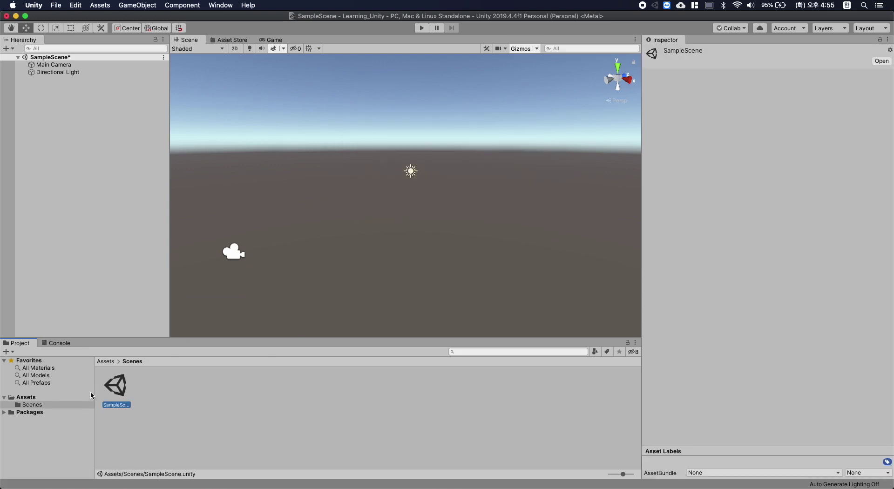
{"action": "left_click", "coordinate": [133, 401]}
{"action": "left_click", "coordinate": [121, 396]}
{"action": "left_click", "coordinate": [27, 397]}
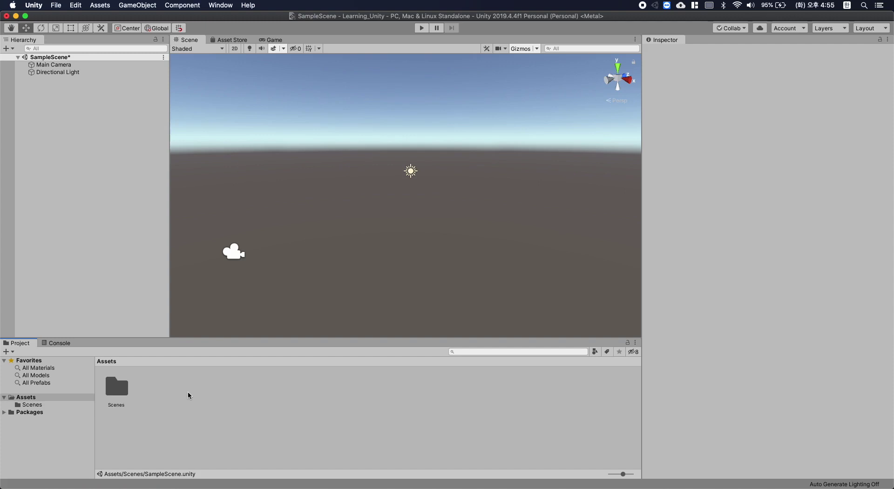
Create a new folder in Assets named 'Material'.
{"action": "right_click", "coordinate": [164, 390]}
{"action": "mouse_move", "coordinate": [197, 277]}
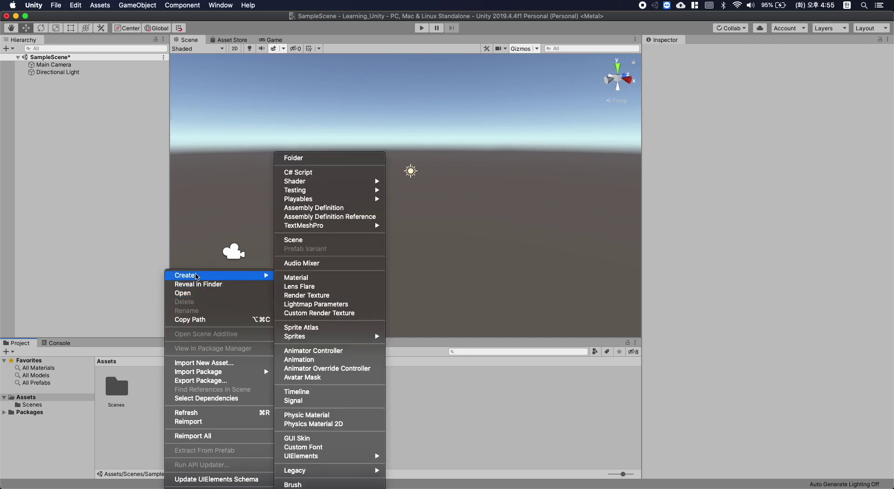
{"action": "left_click", "coordinate": [138, 400]}
{"action": "right_click", "coordinate": [171, 390]}
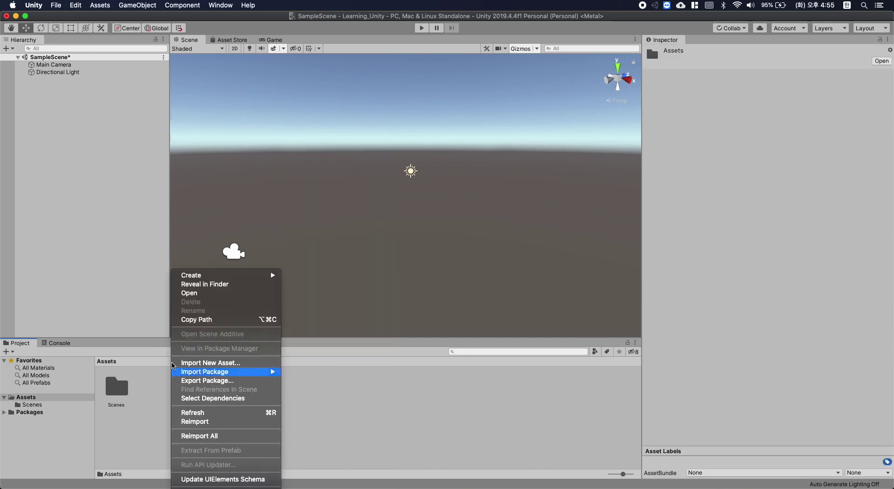
{"action": "mouse_move", "coordinate": [196, 281]}
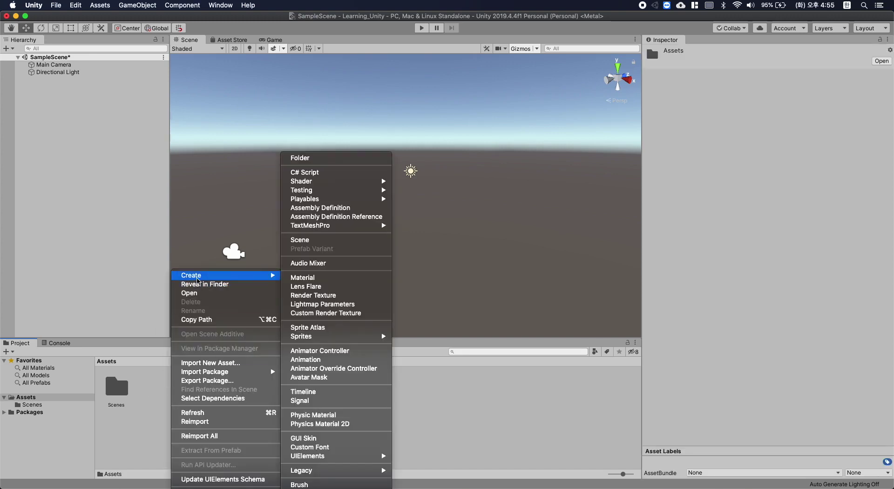
{"action": "left_click", "coordinate": [306, 159]}
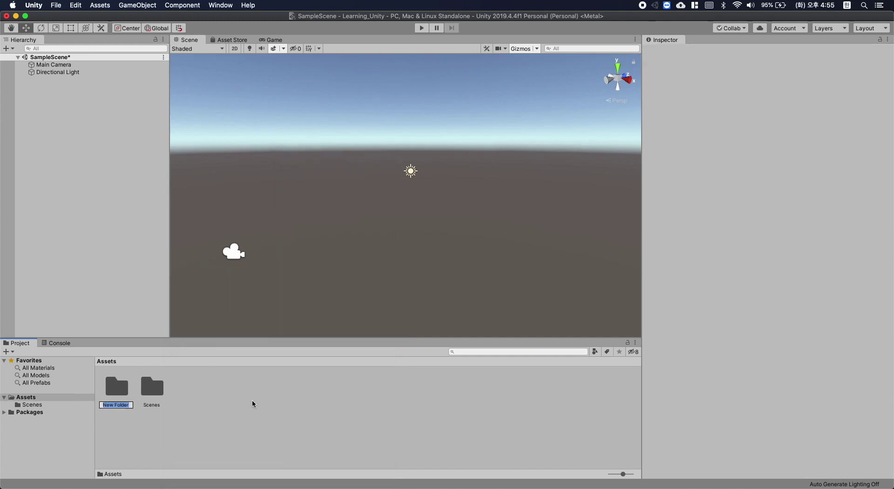
{"action": "type", "text": "ㅡ"}
{"action": "key", "text": "BackSpace"}
{"action": "key", "text": "ctrl+space"}
{"action": "type", "text": "Material"}
{"action": "key", "text": "Return"}
Deselect the new folder and save the scene with Cmd+S.
{"action": "left_click", "coordinate": [264, 414]}
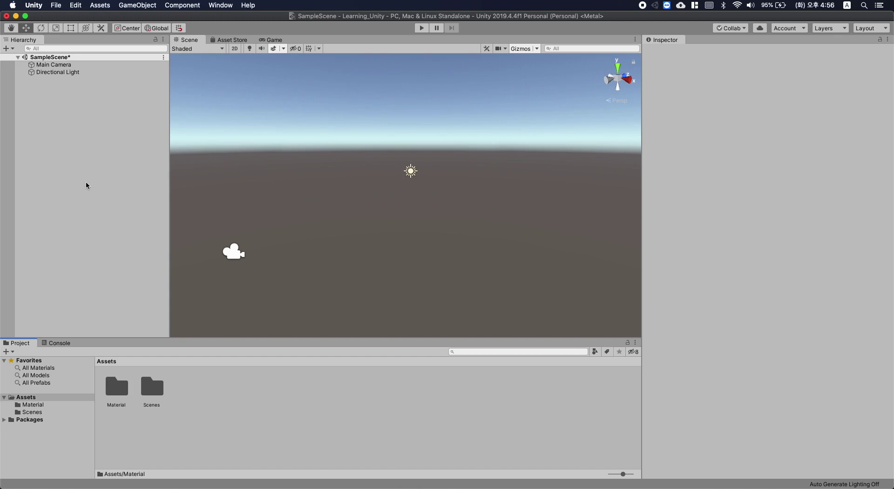
{"action": "key", "text": "super+s"}
{"action": "left_click", "coordinate": [88, 130]}
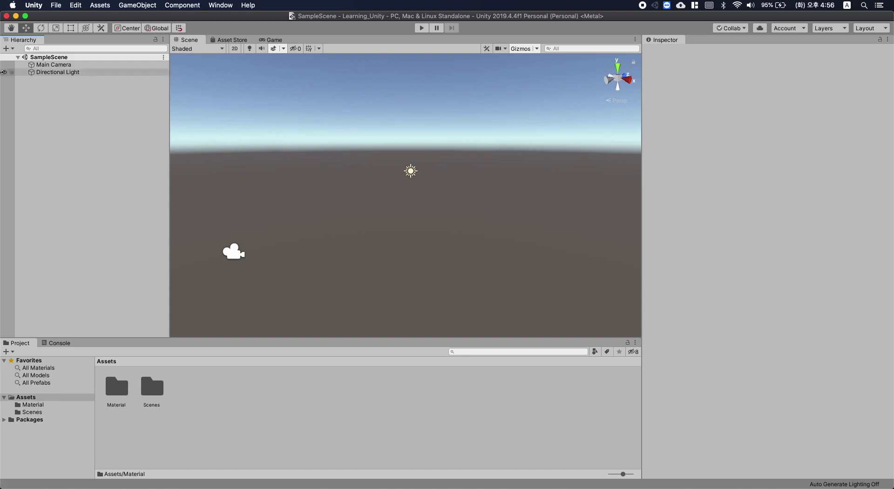
Add a 3D Cube to SampleScene from the Hierarchy and orbit the view around it.
{"action": "right_click", "coordinate": [63, 140]}
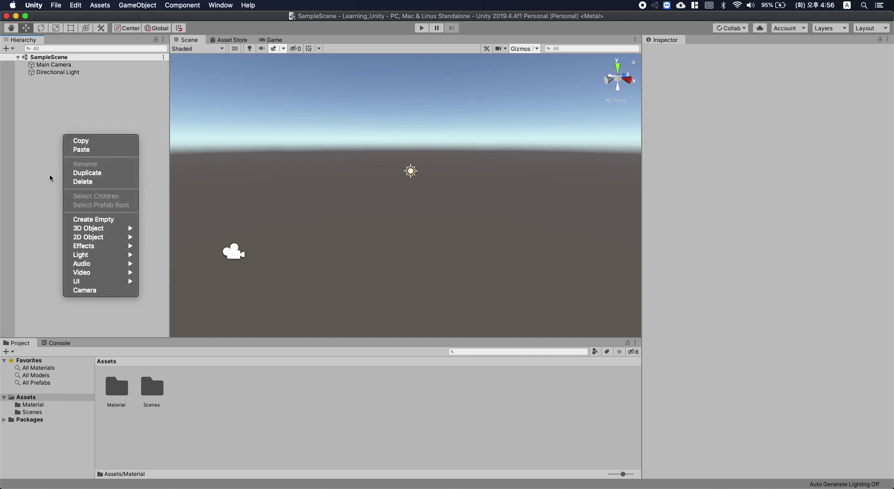
{"action": "left_click", "coordinate": [49, 217]}
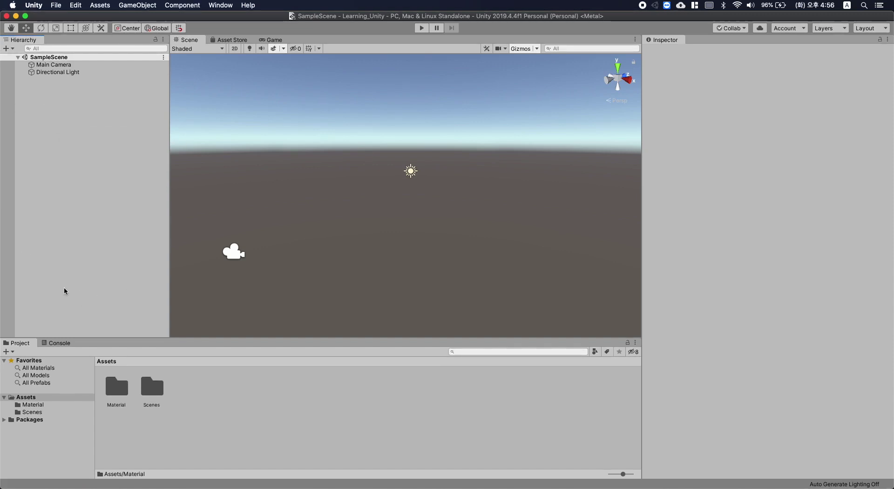
{"action": "right_click", "coordinate": [67, 118]}
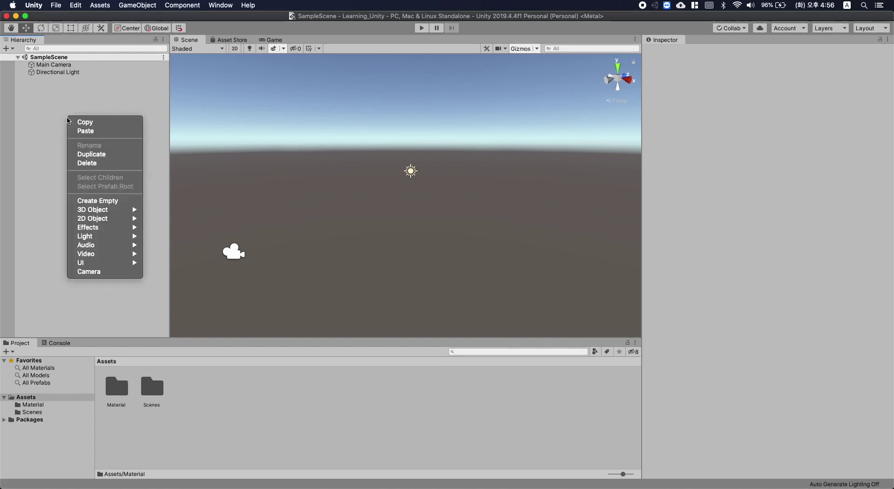
{"action": "mouse_move", "coordinate": [105, 210]}
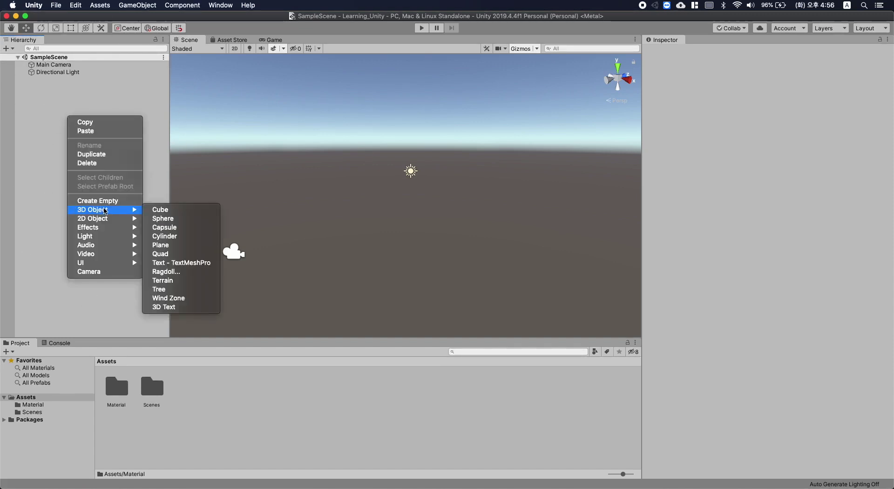
{"action": "left_click", "coordinate": [160, 210]}
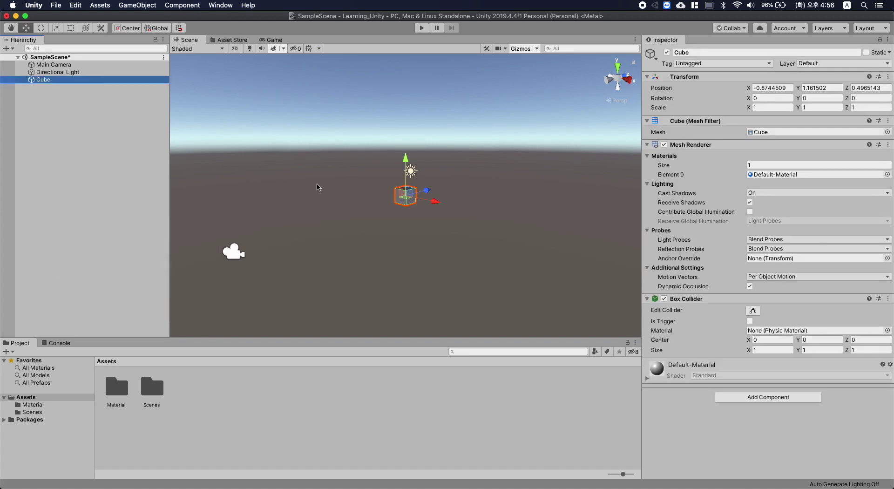
{"action": "left_click_drag", "start_coordinate": [299, 164], "coordinate": [423, 176], "text": "alt"}
{"action": "left_click_drag", "start_coordinate": [472, 254], "coordinate": [359, 231], "text": "alt"}
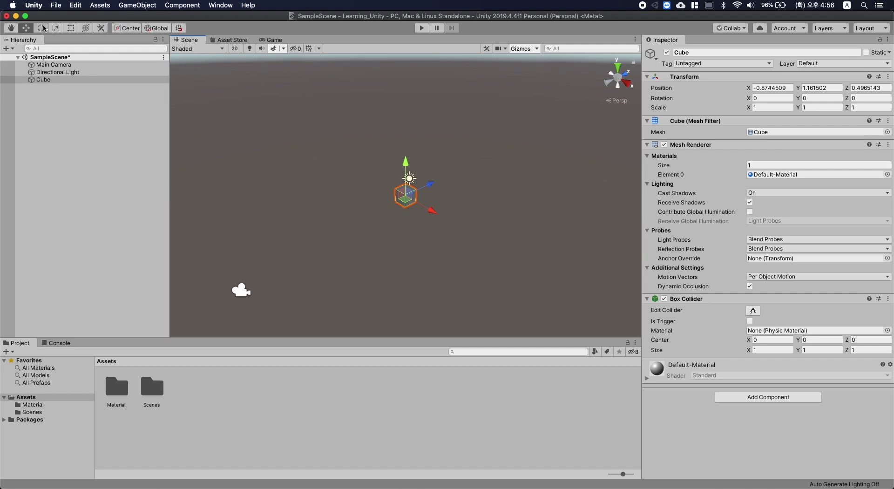
Pan the Scene view, then drag the Cube to position -1, 1.16, -0.63.
{"action": "left_click", "coordinate": [11, 29]}
{"action": "left_click_drag", "start_coordinate": [415, 222], "coordinate": [400, 189]}
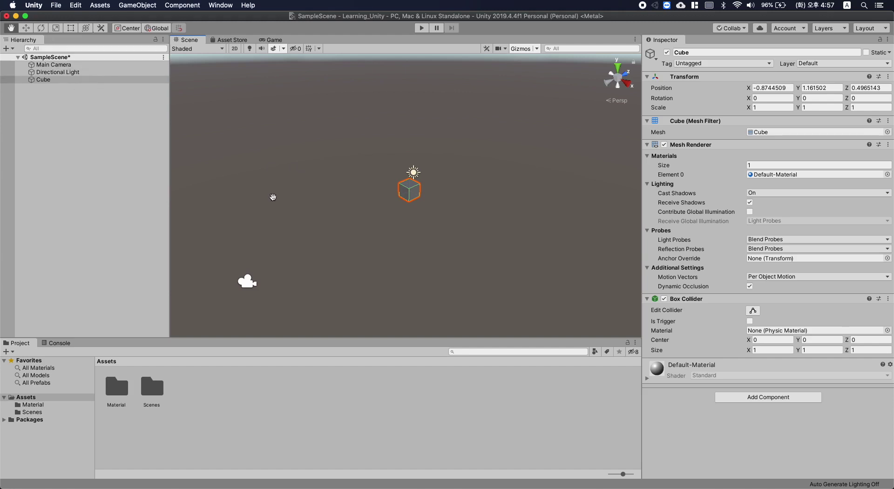
{"action": "left_click", "coordinate": [34, 33]}
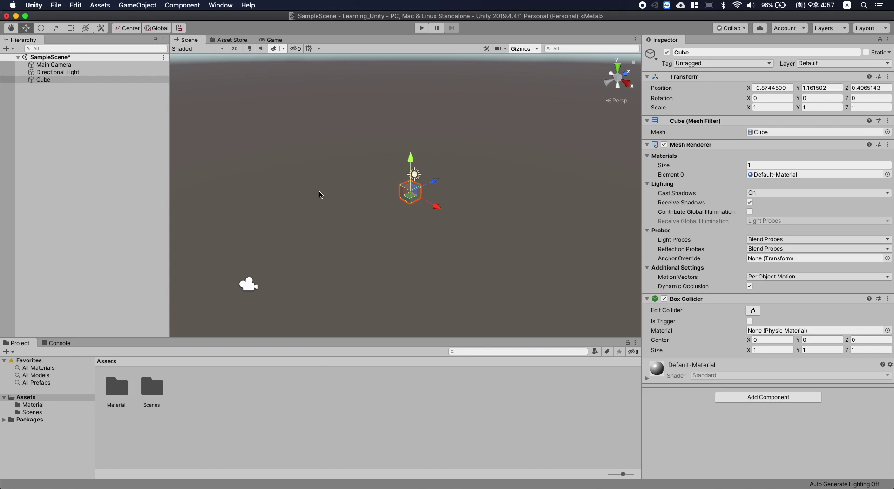
{"action": "key", "text": "q"}
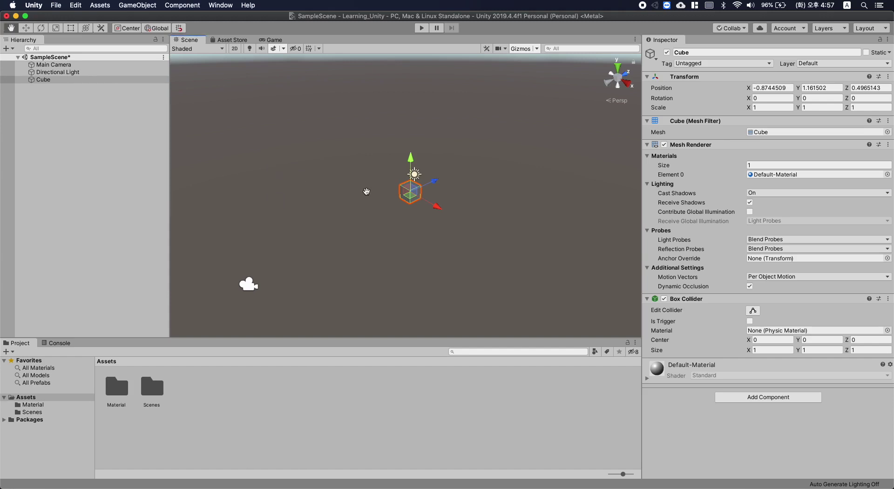
{"action": "left_click_drag", "start_coordinate": [366, 191], "coordinate": [341, 223]}
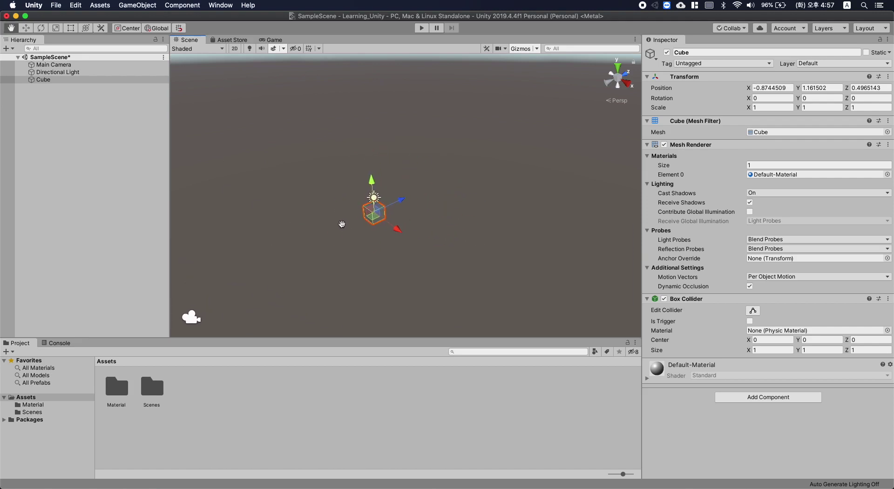
{"action": "left_click", "coordinate": [24, 29]}
{"action": "key", "text": "q"}
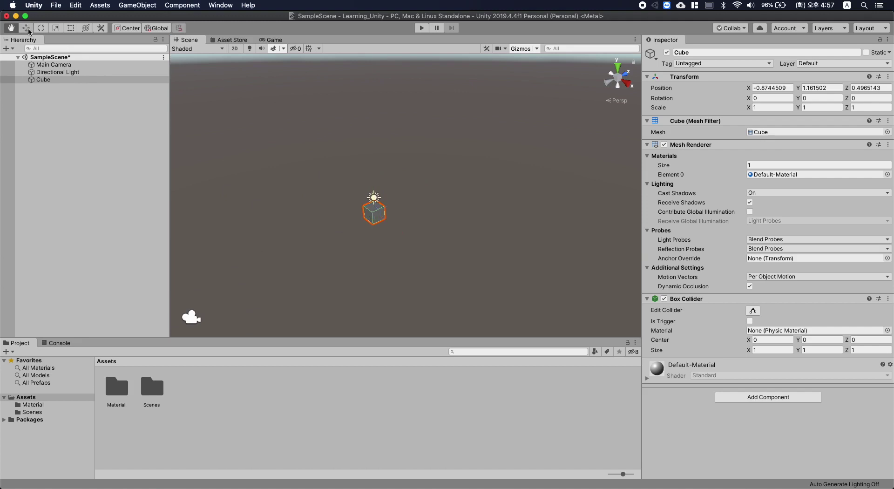
{"action": "left_click", "coordinate": [28, 30]}
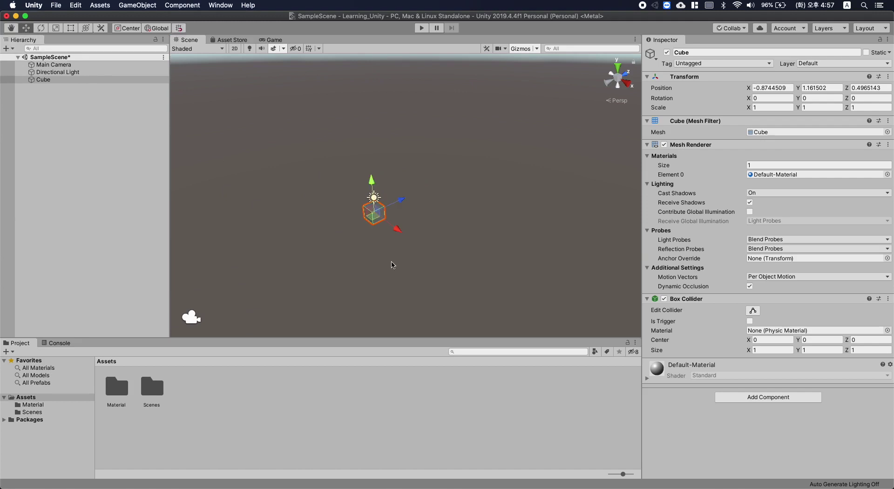
{"action": "left_click_drag", "start_coordinate": [398, 231], "coordinate": [380, 233]}
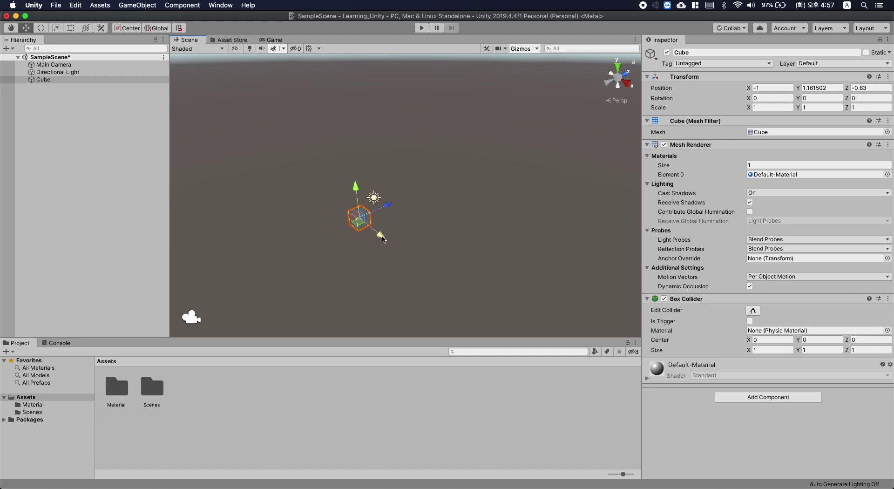
Nudge the Cube along X and try the Rotate, Scale, Rect and Transform tools.
{"action": "left_click_drag", "start_coordinate": [378, 233], "coordinate": [400, 246]}
{"action": "left_click", "coordinate": [37, 28]}
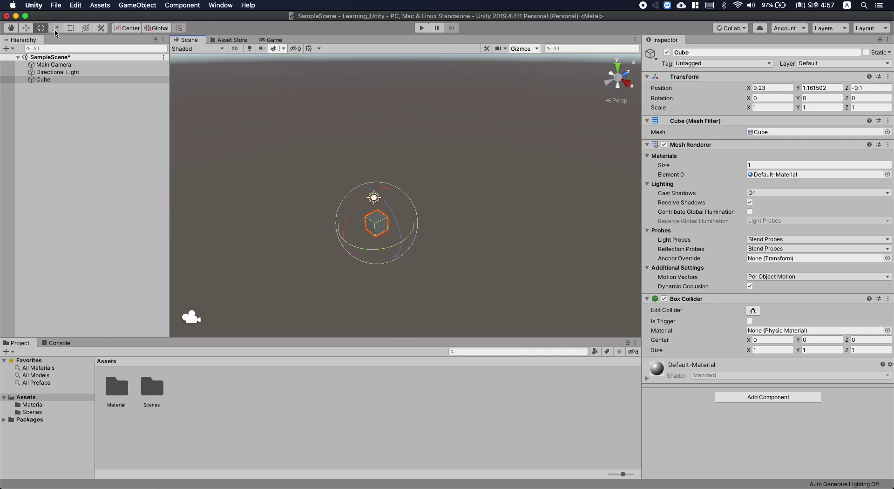
{"action": "left_click", "coordinate": [56, 29]}
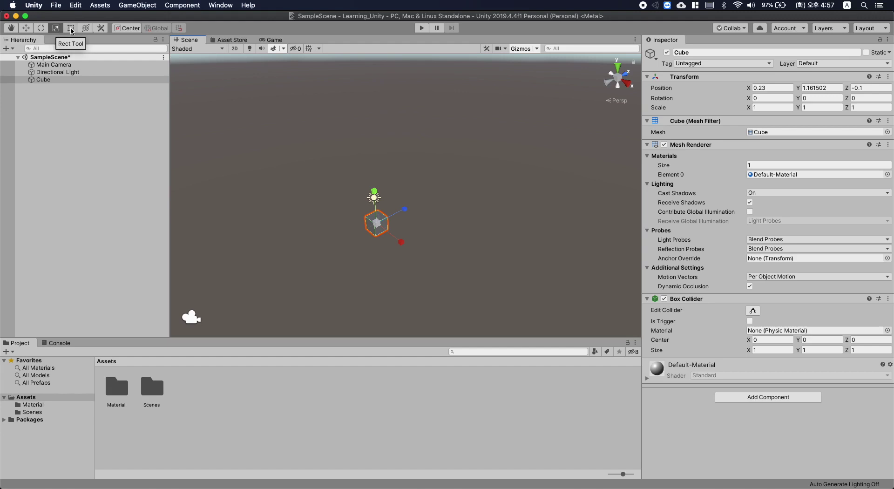
{"action": "left_click", "coordinate": [71, 29]}
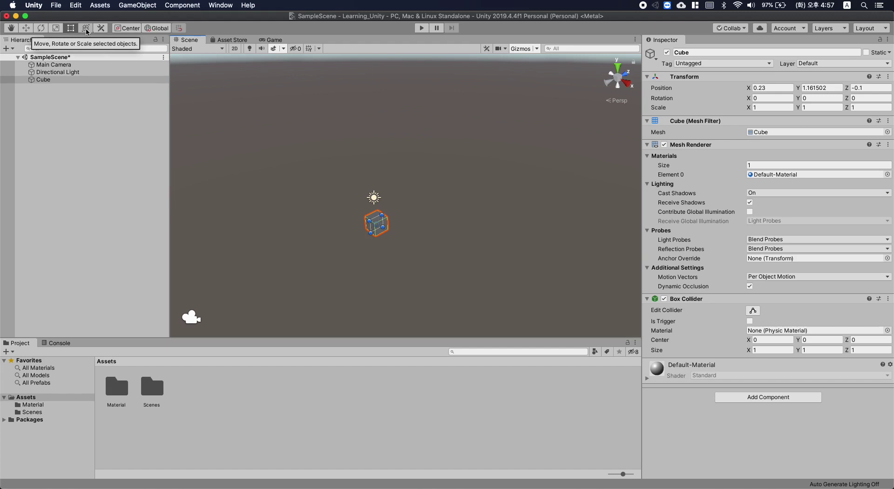
{"action": "left_click", "coordinate": [86, 29]}
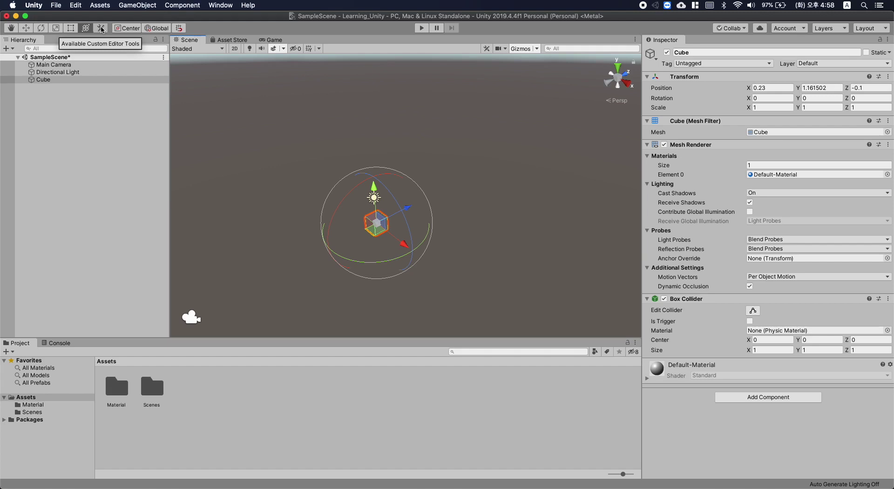
Drag the Cube along Z to position 0.23, 1.16, 1.46 with the Move tool.
{"action": "left_click", "coordinate": [26, 28]}
{"action": "left_click_drag", "start_coordinate": [404, 214], "coordinate": [421, 231]}
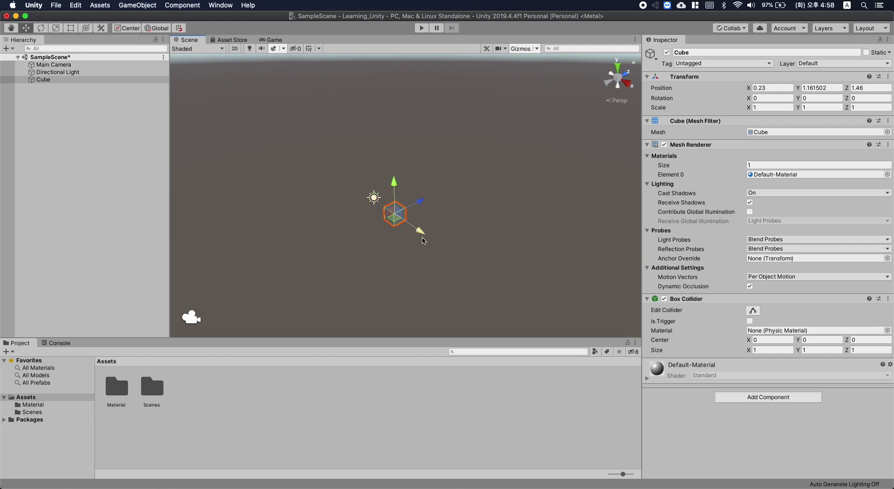
{"action": "left_click", "coordinate": [42, 29]}
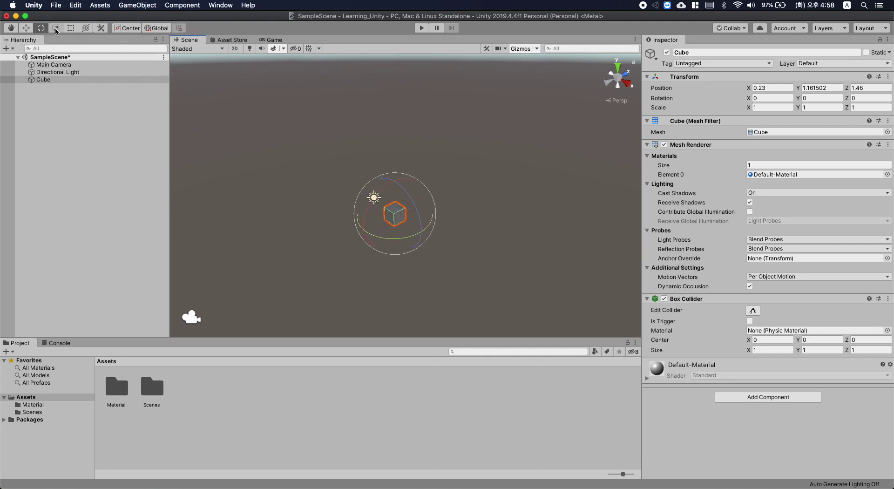
{"action": "left_click", "coordinate": [55, 28]}
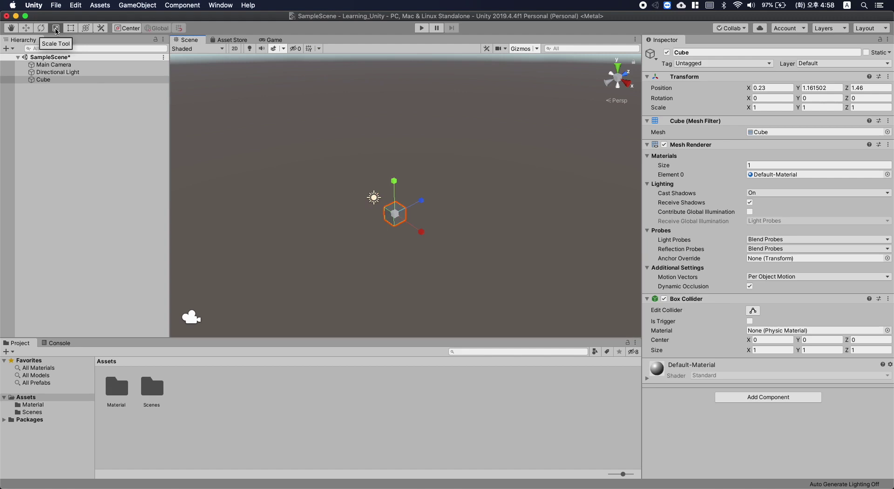
{"action": "key", "text": "w"}
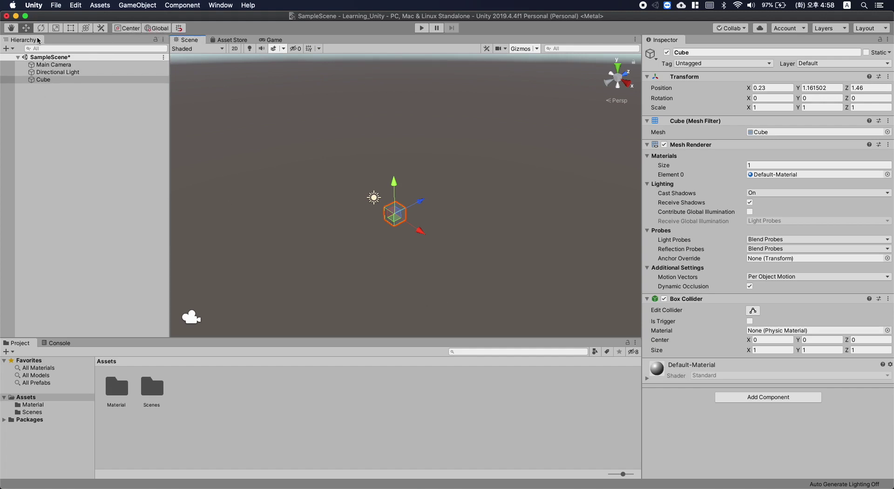
Spin the Cube to Y rotation 95.692 and drag it to position 0.44, 1.16, 0.82.
{"action": "key", "text": "e"}
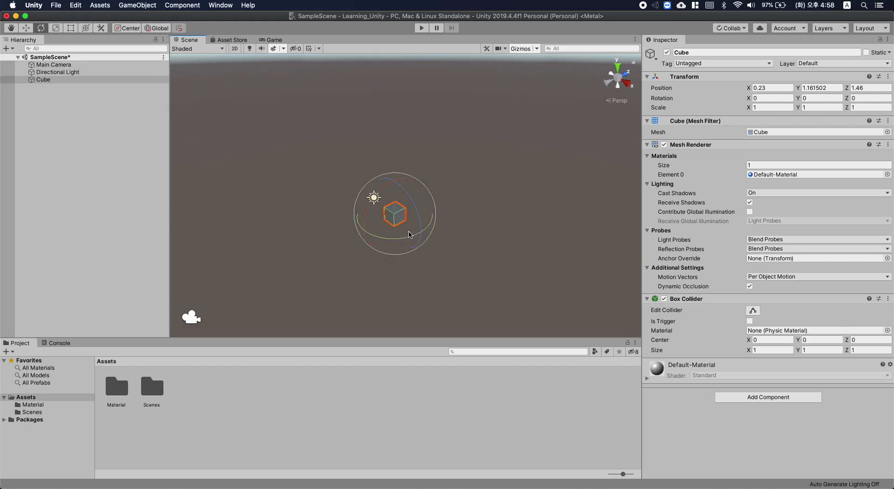
{"action": "left_click_drag", "start_coordinate": [407, 240], "coordinate": [300, 262]}
{"action": "key", "text": "w"}
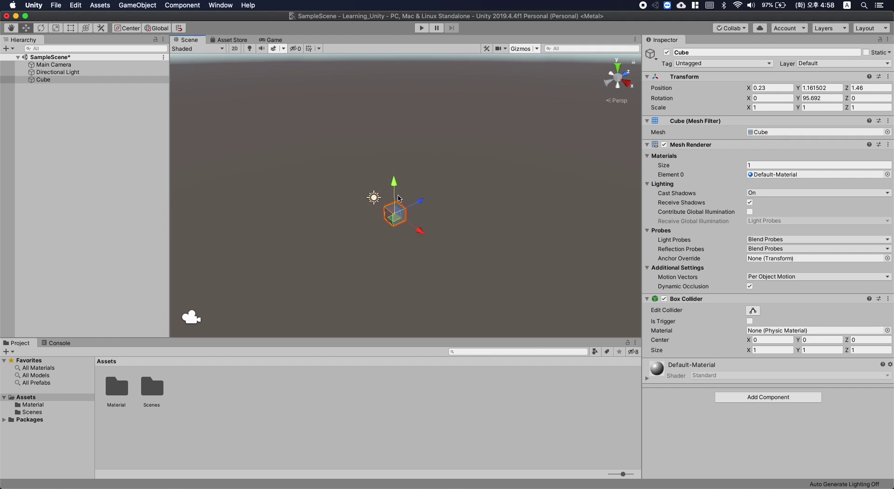
{"action": "left_click_drag", "start_coordinate": [405, 222], "coordinate": [417, 236]}
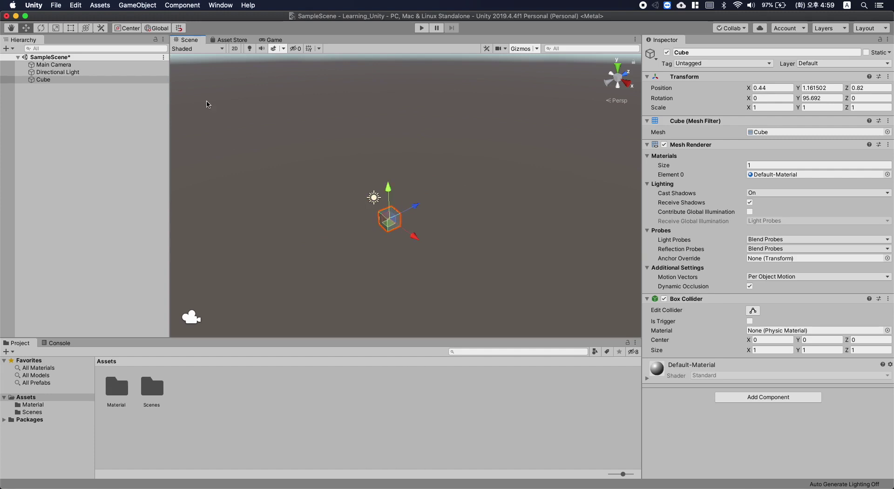
Toggle the handle orientation between Local and Global, ending on Global.
{"action": "left_click", "coordinate": [156, 29]}
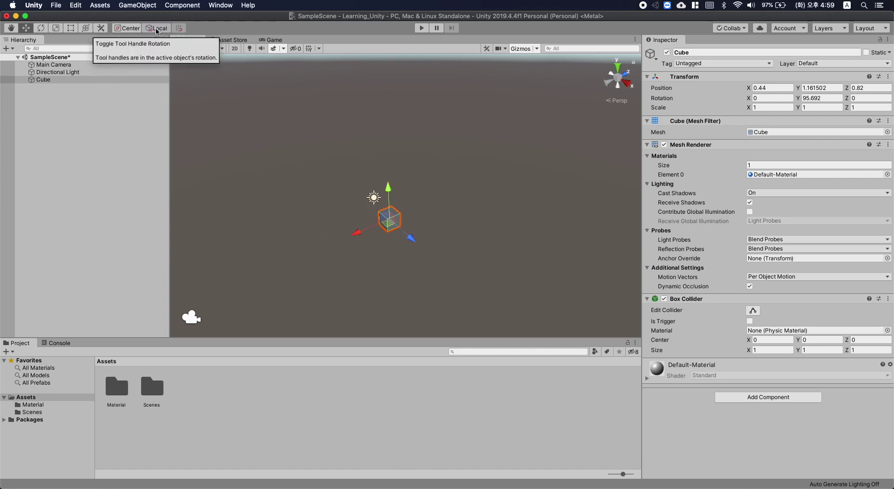
{"action": "left_click", "coordinate": [157, 29]}
{"action": "left_click", "coordinate": [158, 28]}
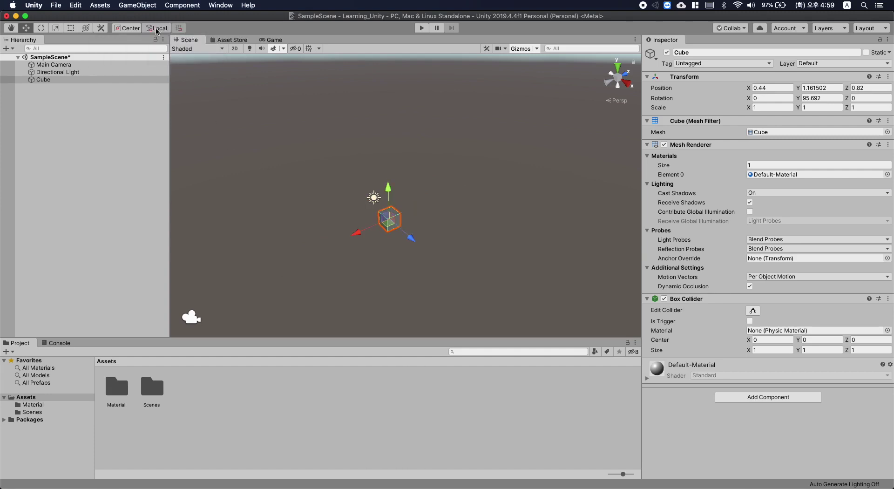
{"action": "left_click", "coordinate": [156, 28]}
{"action": "left_click", "coordinate": [157, 29]}
{"action": "left_click", "coordinate": [157, 29]}
{"action": "left_click", "coordinate": [157, 29]}
{"action": "left_click", "coordinate": [157, 29]}
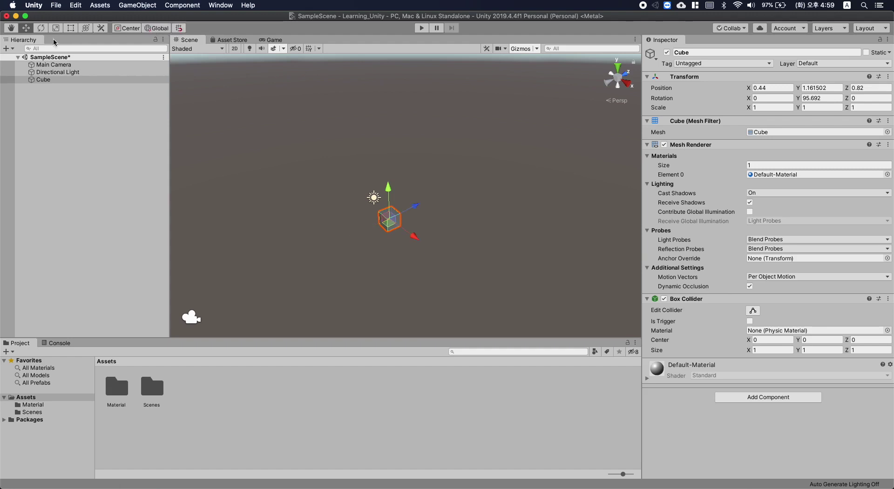
Turn the Cube to Y rotation 70.255, comparing local and world handle axes.
{"action": "key", "text": "e"}
{"action": "left_click_drag", "start_coordinate": [378, 247], "coordinate": [398, 244]}
{"action": "key", "text": "w"}
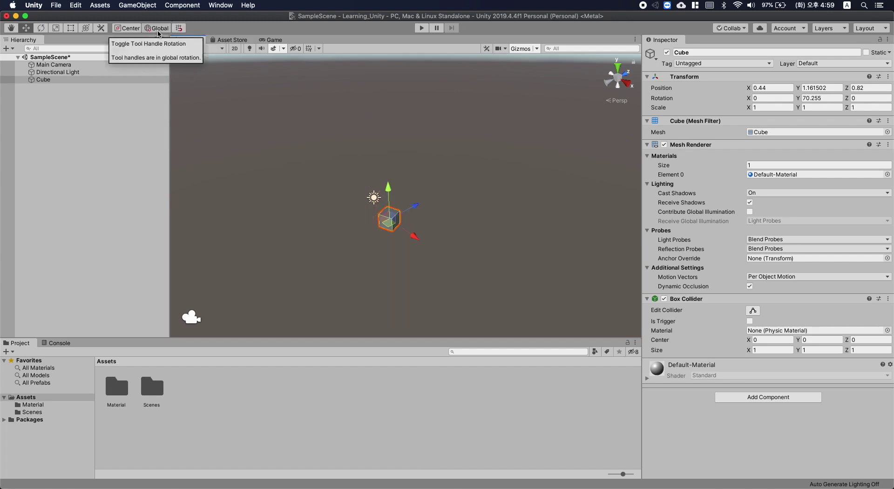
{"action": "left_click", "coordinate": [157, 28]}
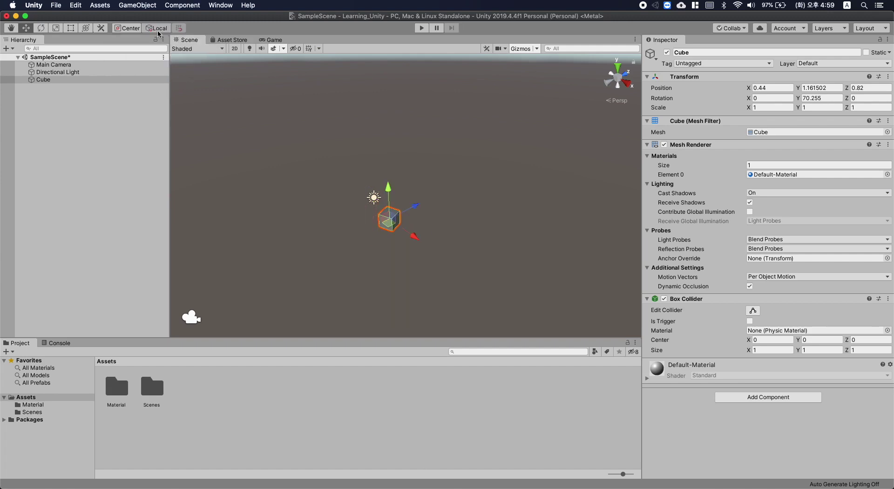
{"action": "left_click", "coordinate": [157, 29]}
{"action": "left_click", "coordinate": [158, 29]}
{"action": "left_click", "coordinate": [157, 28]}
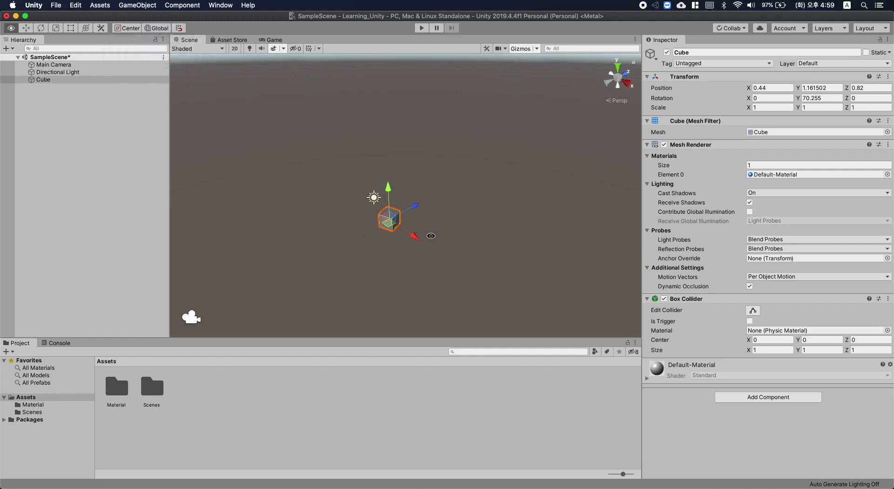
Move the Cube to position -0.45, 1.16, 1.59, then deselect it.
{"action": "left_click_drag", "start_coordinate": [431, 236], "coordinate": [438, 288], "text": "alt"}
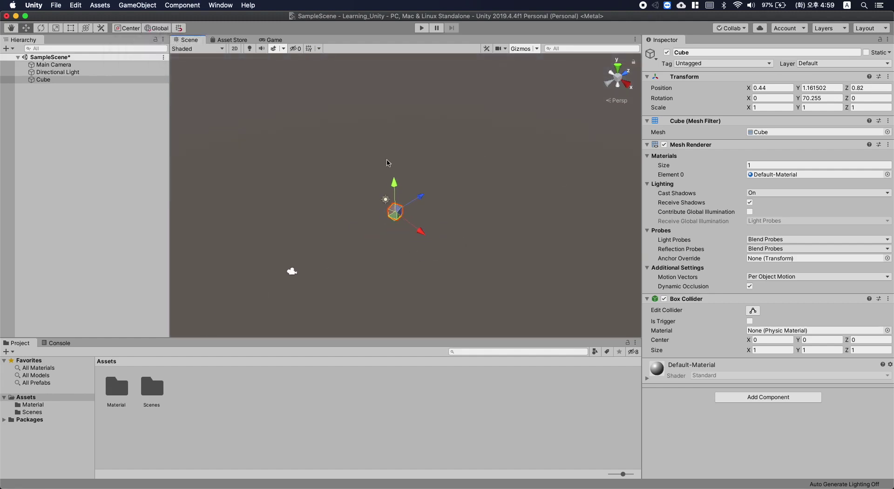
{"action": "left_click_drag", "start_coordinate": [485, 207], "coordinate": [441, 240], "text": "alt"}
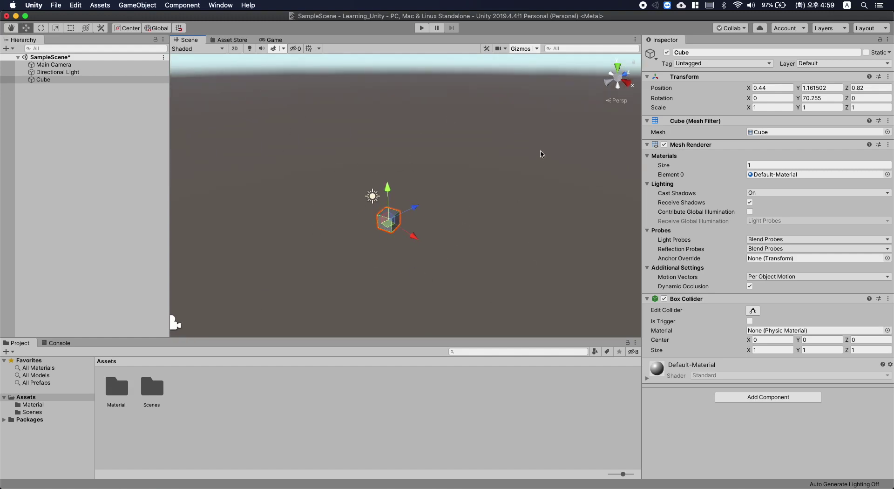
{"action": "left_click_drag", "start_coordinate": [406, 209], "coordinate": [407, 262]}
{"action": "left_click", "coordinate": [414, 219]}
{"action": "left_click", "coordinate": [413, 224]}
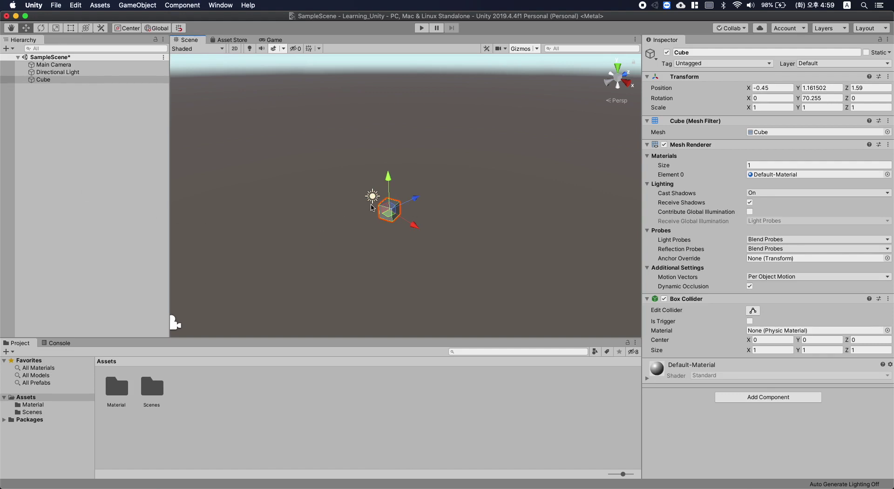
{"action": "left_click", "coordinate": [61, 149]}
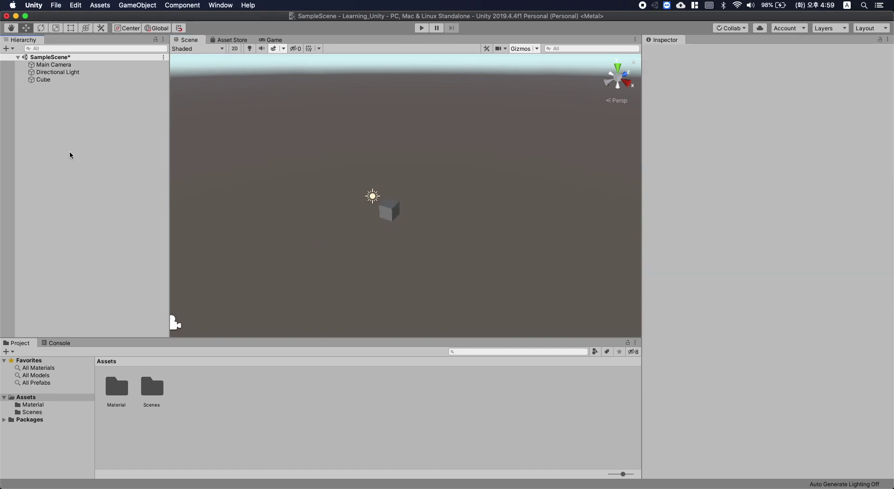
Add a Plane, scale it to about 2.57 and lower it to Y 0.57.
{"action": "right_click", "coordinate": [54, 117]}
{"action": "mouse_move", "coordinate": [105, 210]}
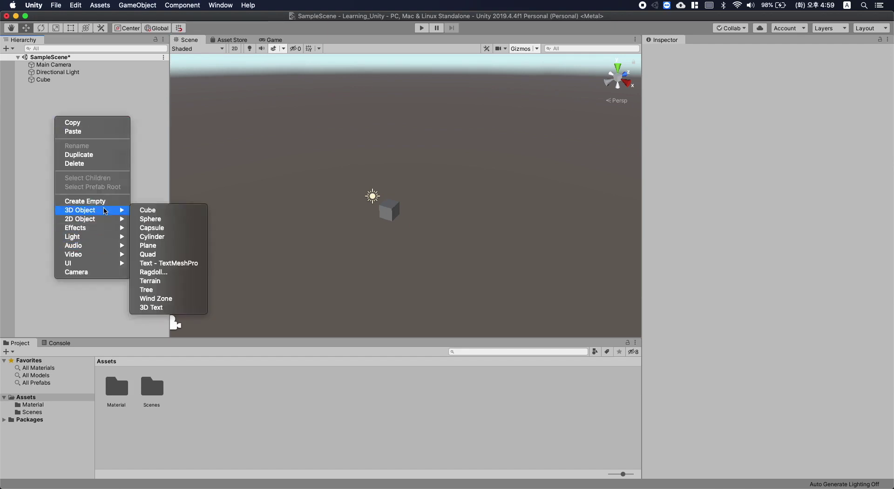
{"action": "left_click", "coordinate": [168, 245]}
{"action": "key", "text": "r"}
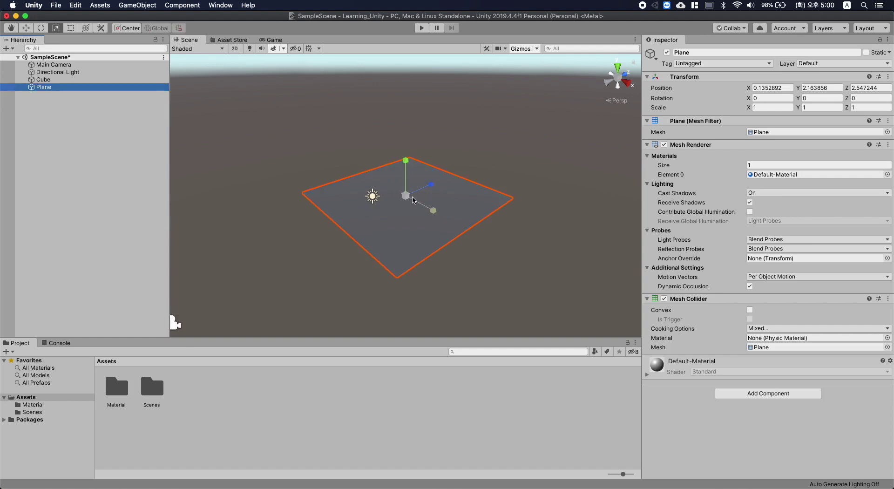
{"action": "left_click_drag", "start_coordinate": [405, 196], "coordinate": [466, 183]}
{"action": "key", "text": "w"}
{"action": "left_click_drag", "start_coordinate": [405, 167], "coordinate": [377, 212]}
Lift the Cube to Y 4.39 and add a Capsule to the scene.
{"action": "left_click", "coordinate": [385, 210]}
{"action": "left_click_drag", "start_coordinate": [392, 182], "coordinate": [225, 126]}
{"action": "left_click", "coordinate": [58, 94]}
{"action": "right_click", "coordinate": [51, 117]}
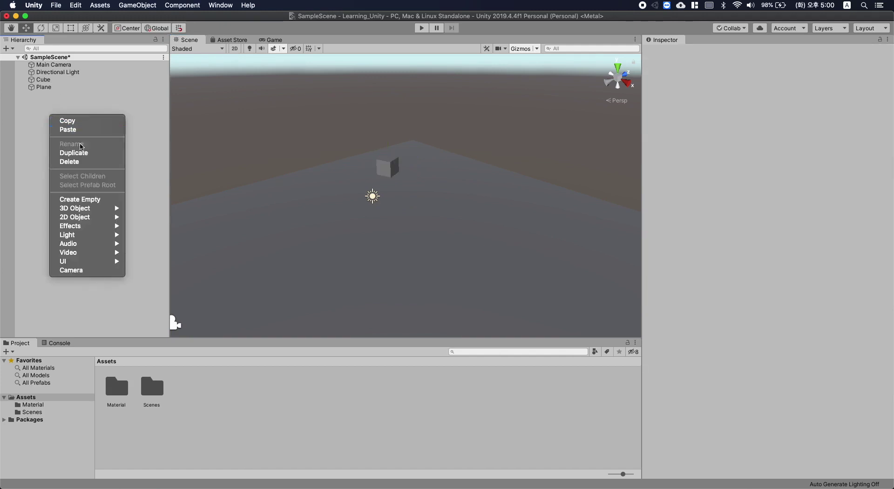
{"action": "mouse_move", "coordinate": [93, 208]}
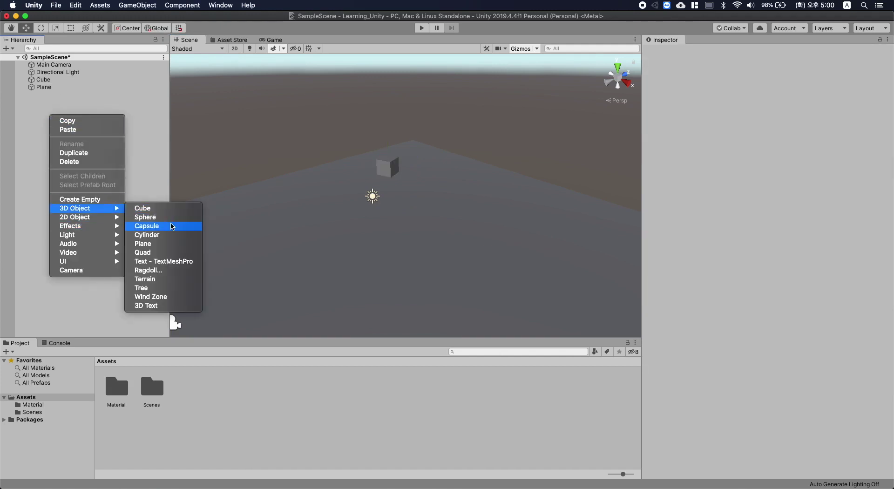
{"action": "left_click", "coordinate": [172, 227]}
Add a Sphere to the scene and delete the selected cylinder object.
{"action": "right_click", "coordinate": [49, 185]}
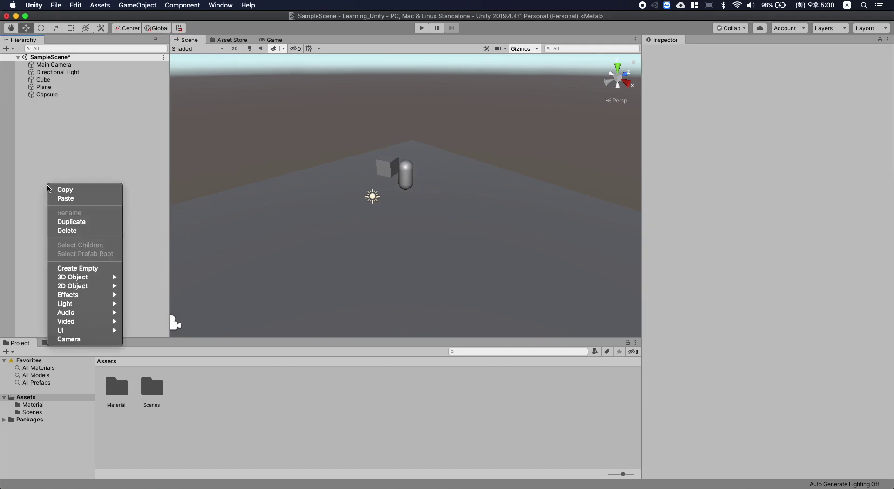
{"action": "mouse_move", "coordinate": [84, 279]}
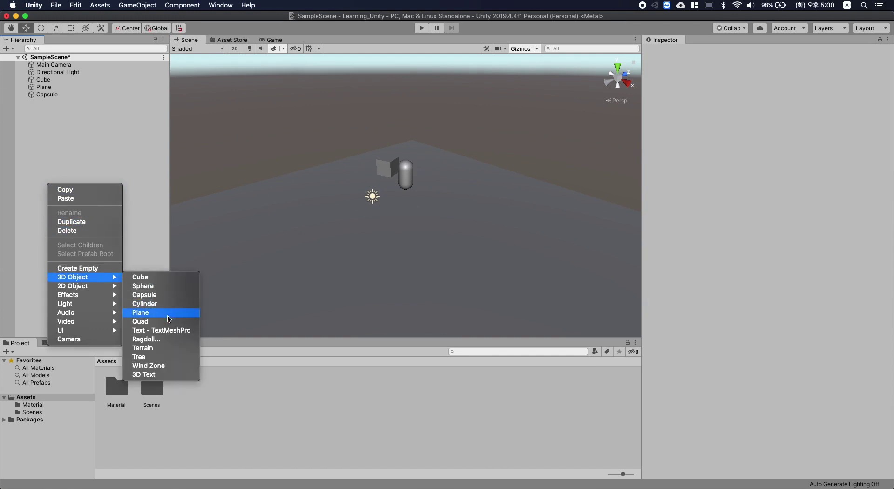
{"action": "left_click", "coordinate": [154, 286]}
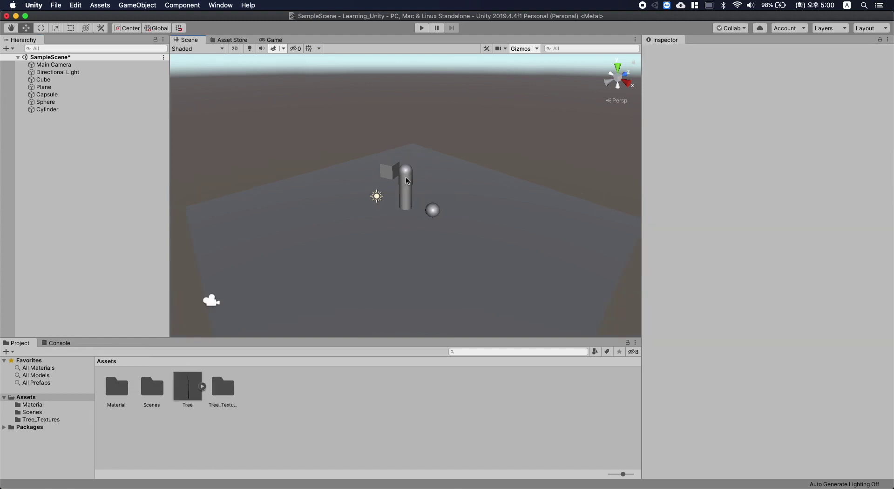
{"action": "left_click", "coordinate": [69, 110]}
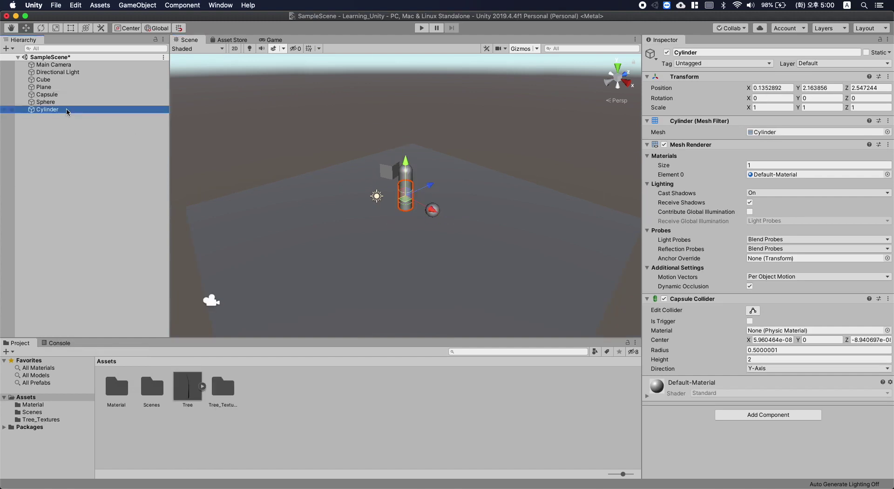
{"action": "key", "text": "super+BackSpace"}
Add a Cylinder to the scene, after adding and undoing an extra Plane.
{"action": "right_click", "coordinate": [85, 163]}
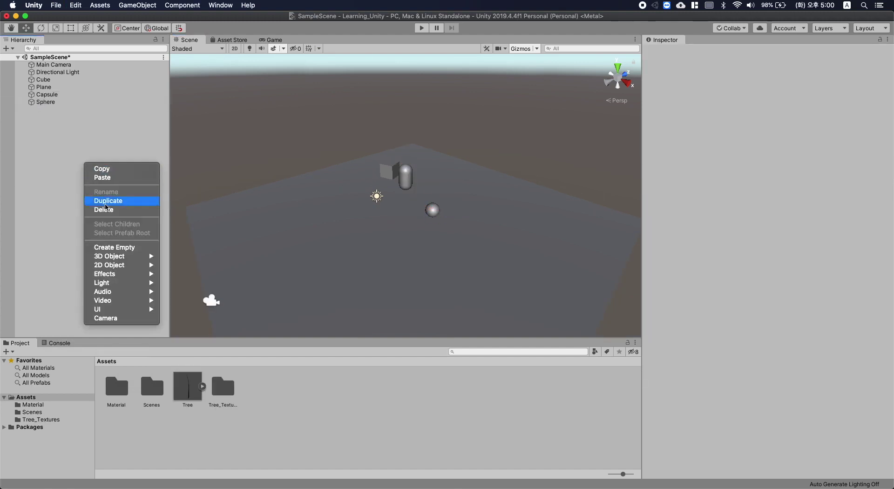
{"action": "mouse_move", "coordinate": [120, 265]}
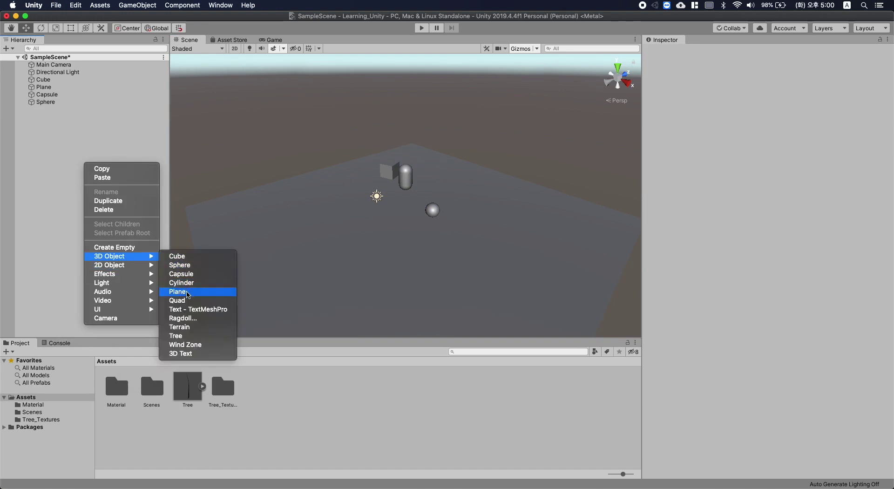
{"action": "left_click", "coordinate": [188, 292]}
{"action": "key", "text": "super+z"}
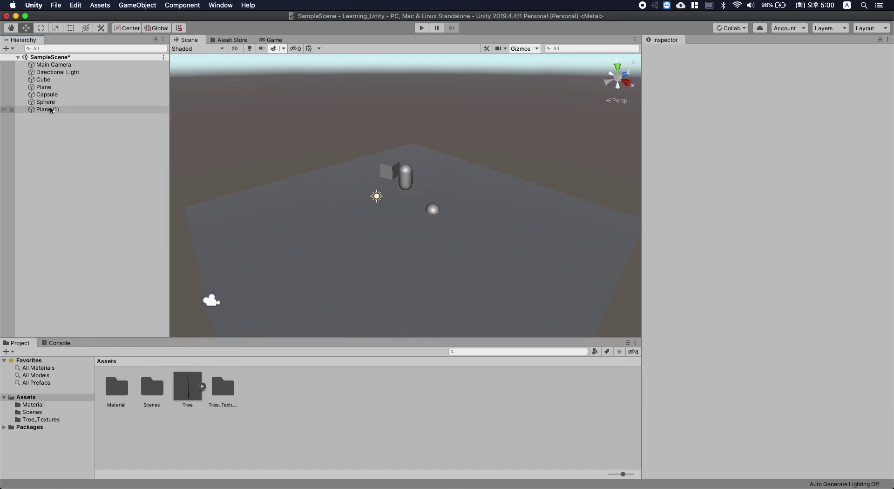
{"action": "key", "text": "super+shift+z"}
{"action": "key", "text": "super+z"}
{"action": "right_click", "coordinate": [57, 134]}
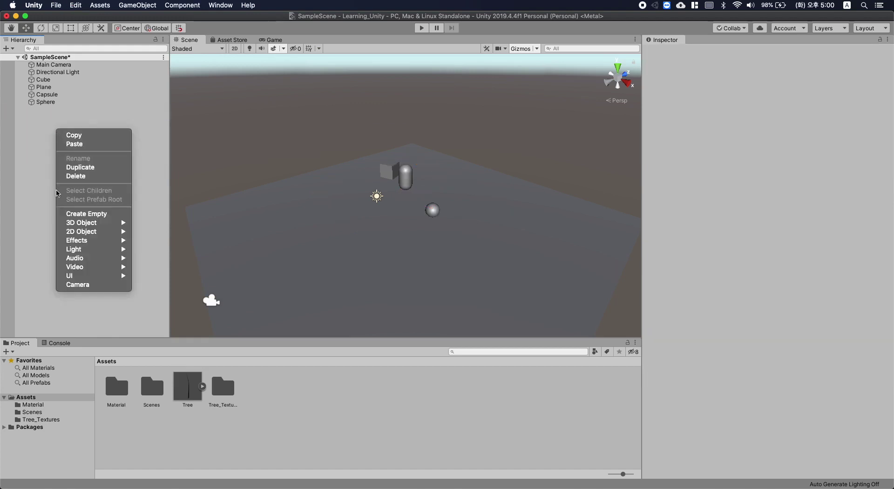
{"action": "mouse_move", "coordinate": [83, 223]}
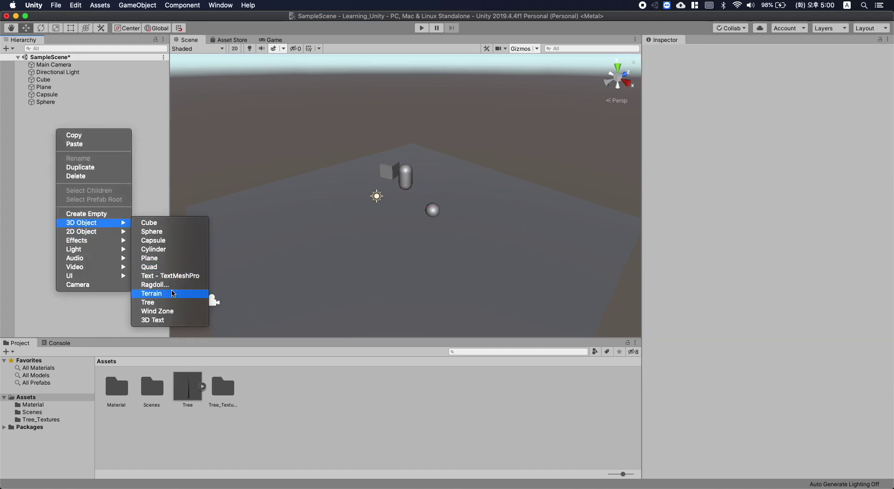
{"action": "left_click", "coordinate": [173, 251]}
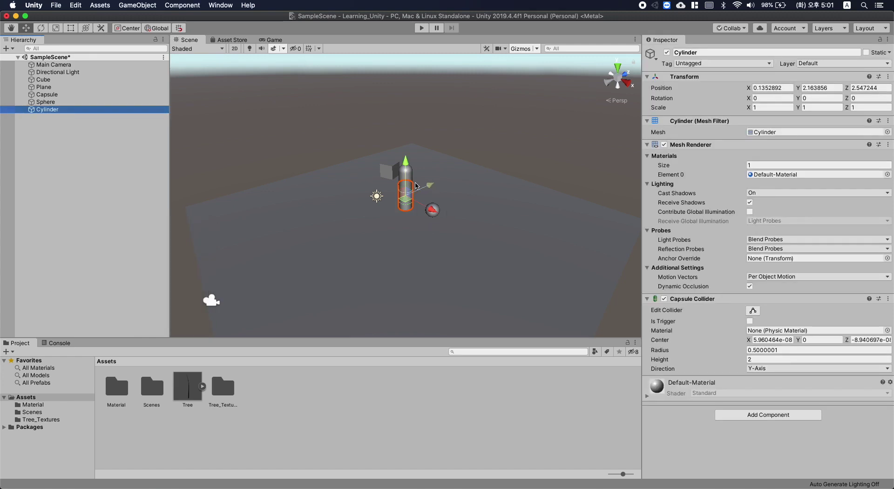
{"action": "left_click_drag", "start_coordinate": [359, 176], "coordinate": [364, 216], "text": "alt"}
Move the Sphere to X -2.33, Z -1.52 and enter Play mode to preview.
{"action": "left_click", "coordinate": [407, 189]}
{"action": "left_click", "coordinate": [433, 209]}
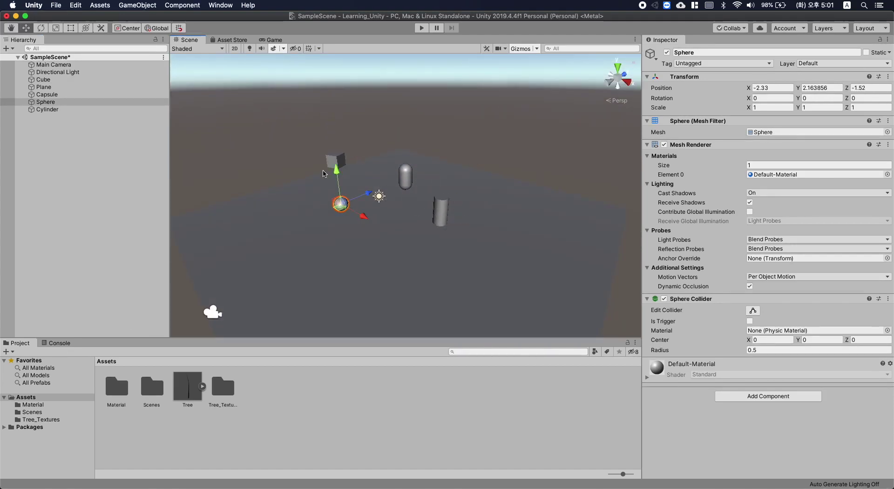
{"action": "left_click", "coordinate": [421, 28]}
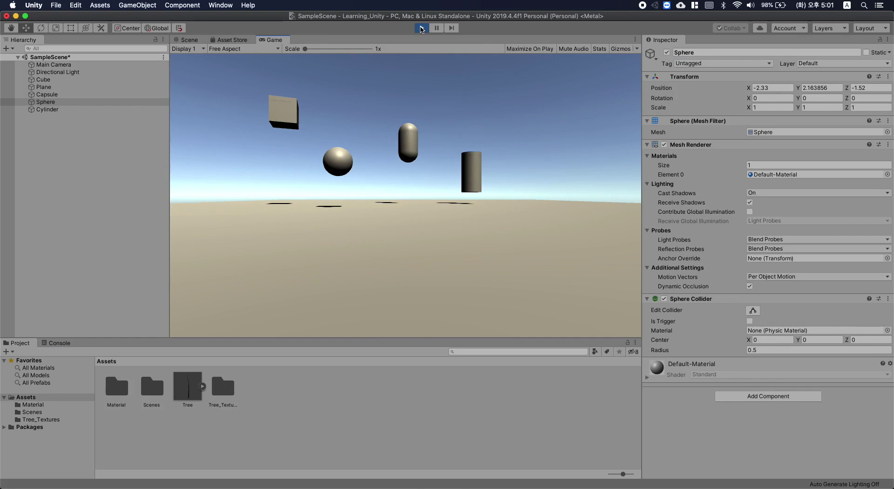
Exit Play mode after a brief rerun and select the Main Camera in the Scene view.
{"action": "left_click", "coordinate": [421, 27]}
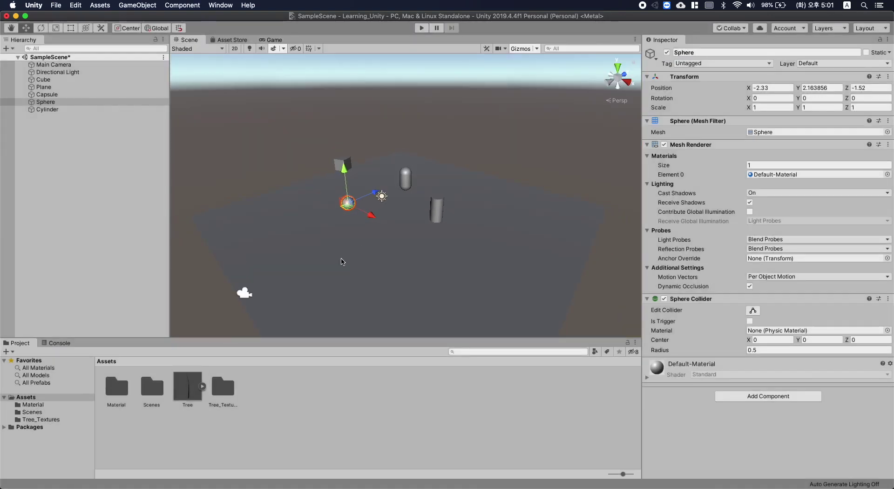
{"action": "left_click", "coordinate": [420, 28]}
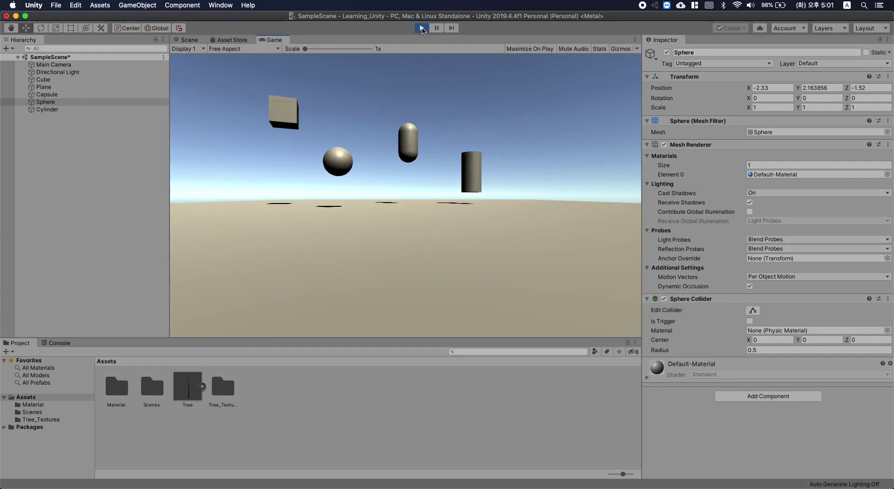
{"action": "left_click", "coordinate": [421, 28]}
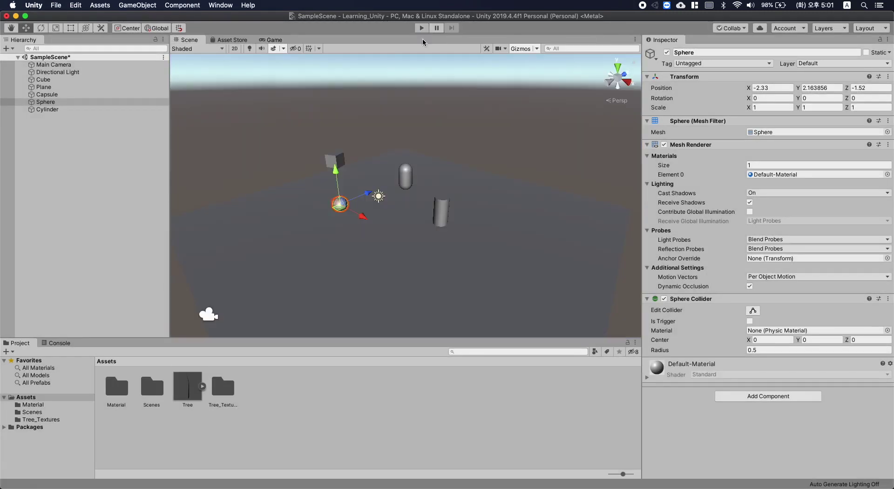
{"action": "left_click", "coordinate": [260, 282]}
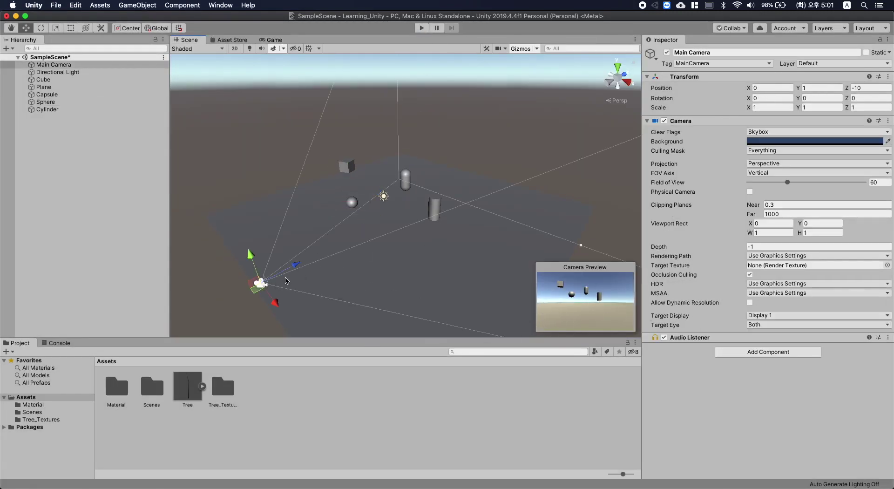
Play-test the current camera view, then raise the Main Camera to Y 7.96.
{"action": "left_click_drag", "start_coordinate": [255, 269], "coordinate": [255, 269]}
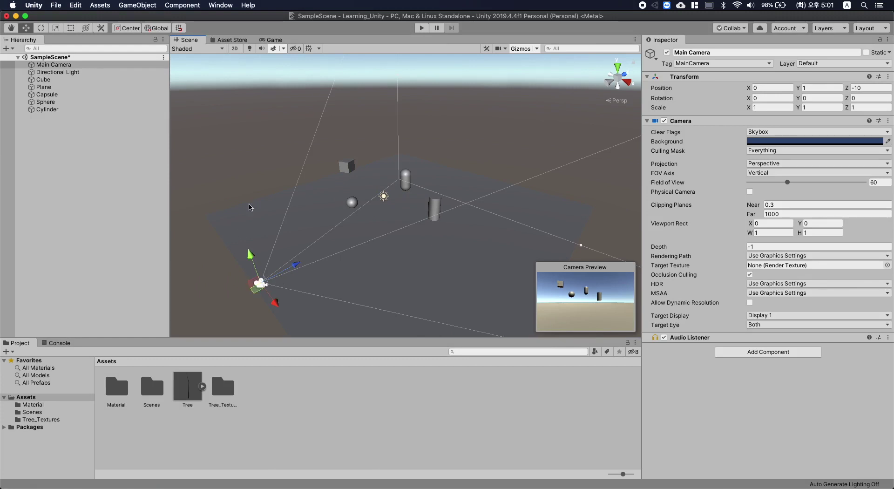
{"action": "left_click", "coordinate": [421, 29]}
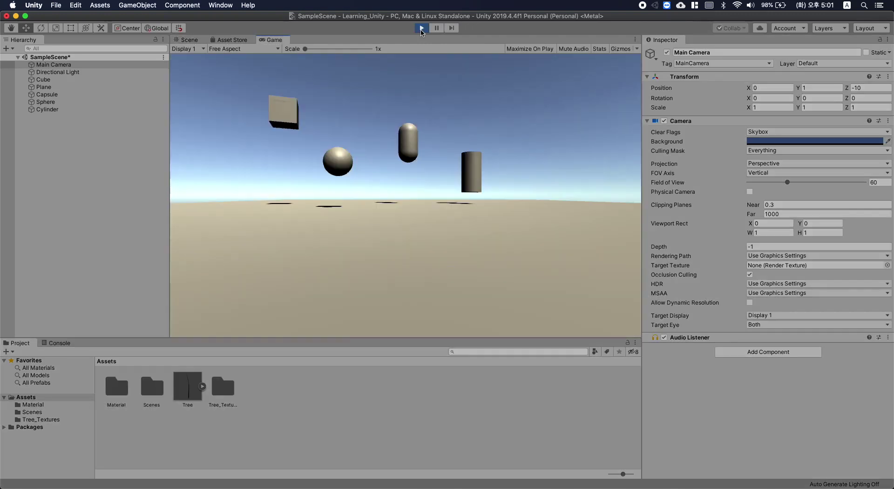
{"action": "left_click", "coordinate": [421, 29]}
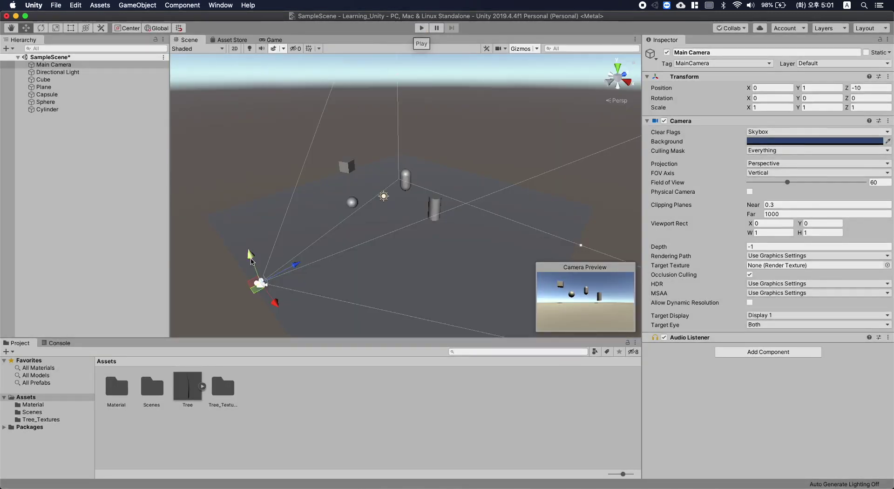
{"action": "left_click_drag", "start_coordinate": [248, 248], "coordinate": [230, 179]}
Tilt the Main Camera 35 degrees down onto the plane and play-test the new angle.
{"action": "key", "text": "e"}
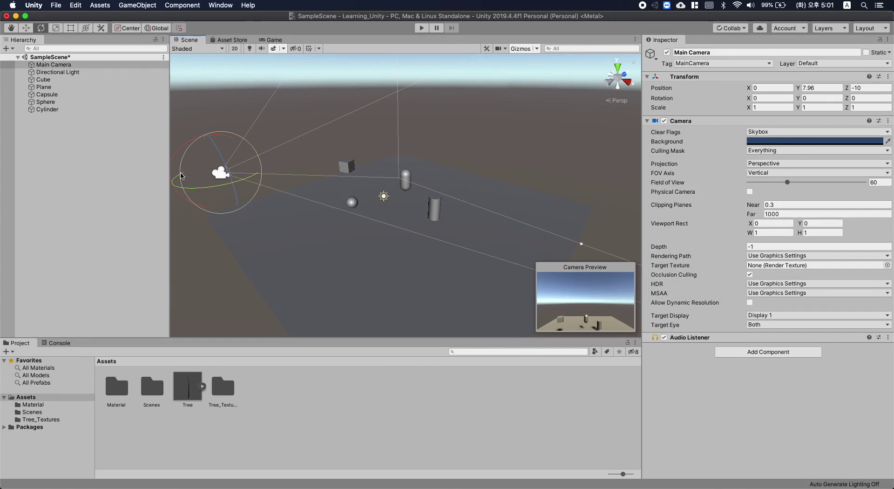
{"action": "left_click_drag", "start_coordinate": [181, 176], "coordinate": [200, 146]}
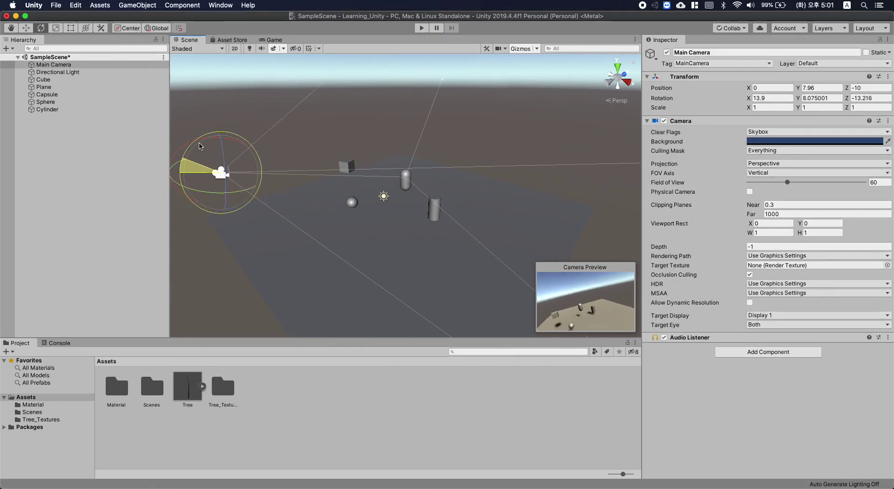
{"action": "key", "text": "super+z"}
{"action": "key", "text": "f"}
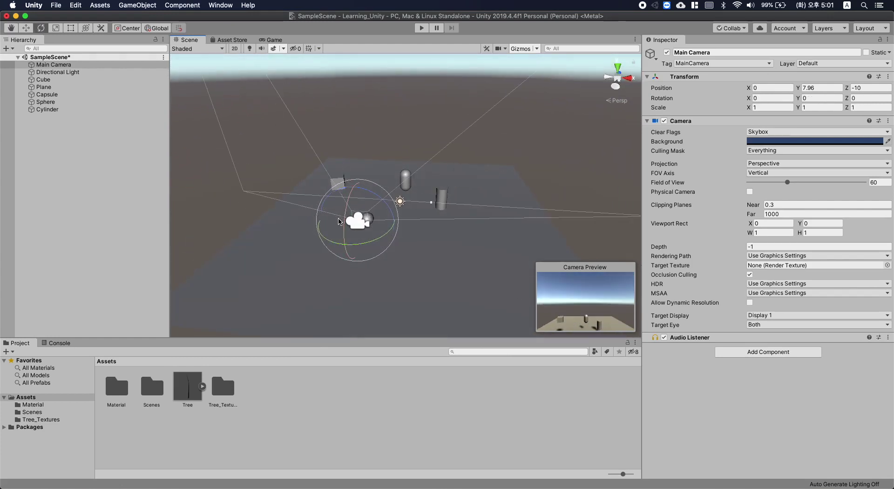
{"action": "left_click_drag", "start_coordinate": [345, 230], "coordinate": [377, 177]}
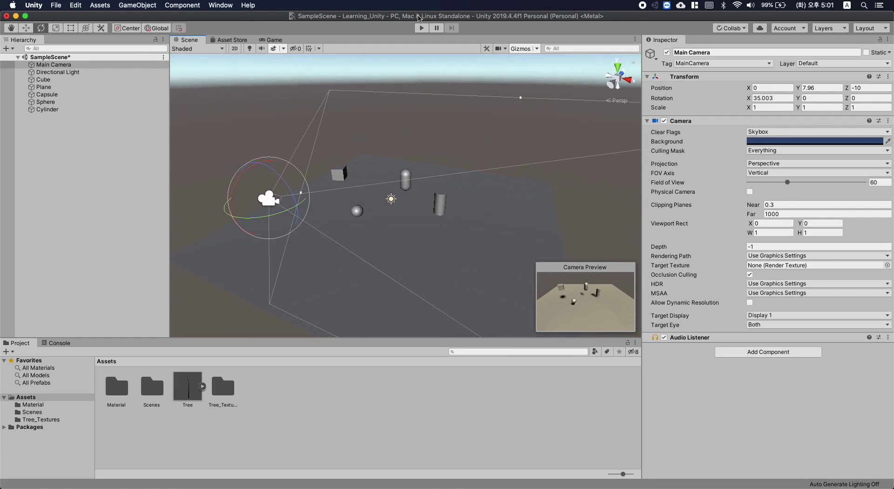
{"action": "left_click", "coordinate": [424, 28]}
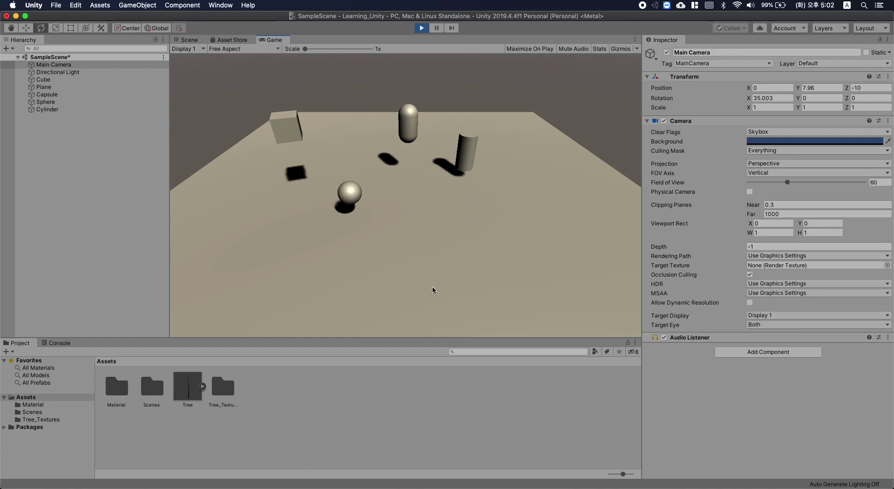
{"action": "left_click", "coordinate": [420, 28]}
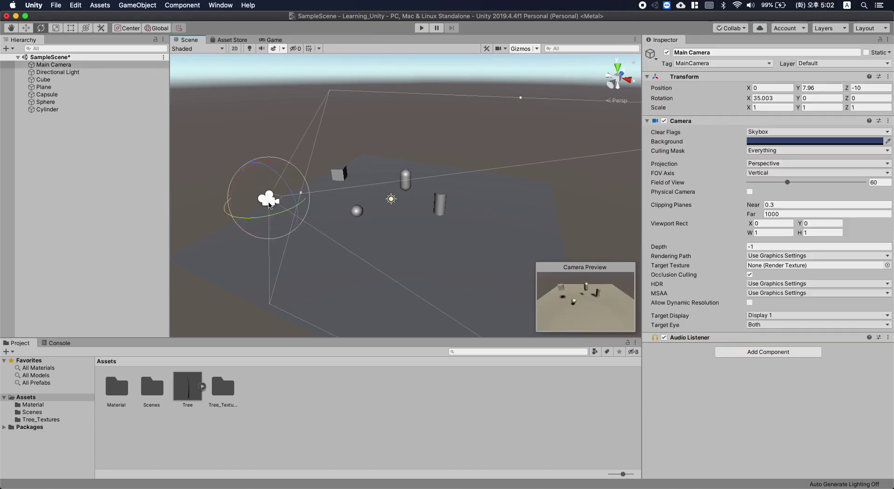
Delete the Tree prefab and the Tree_Textures folder from the project.
{"action": "left_click", "coordinate": [339, 176]}
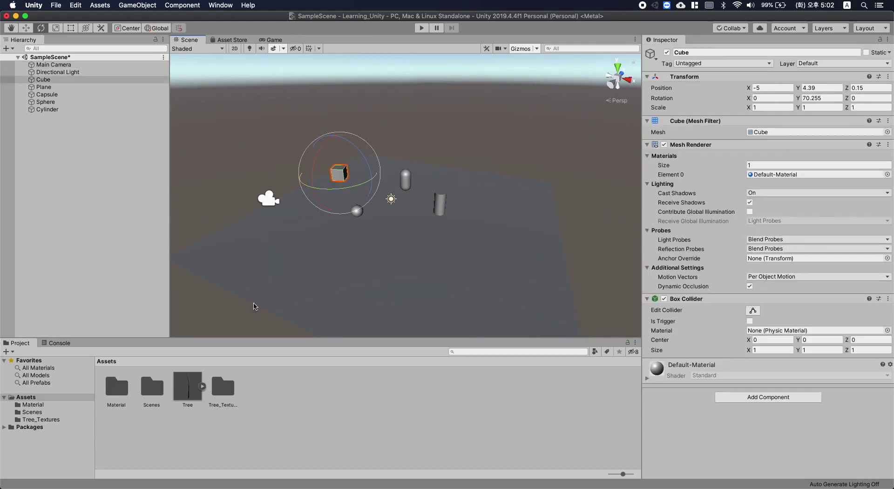
{"action": "left_click", "coordinate": [188, 384]}
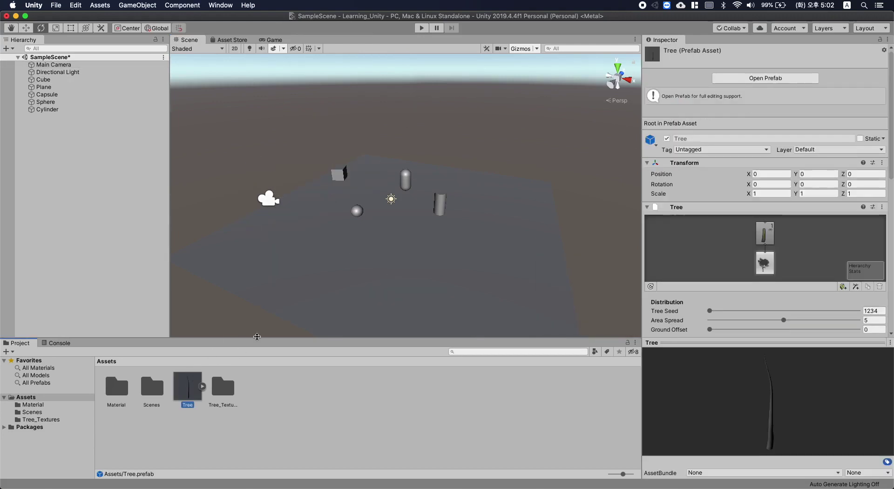
{"action": "key", "text": "super+BackSpace"}
{"action": "left_click", "coordinate": [188, 393]}
{"action": "key", "text": "super+BackSpace"}
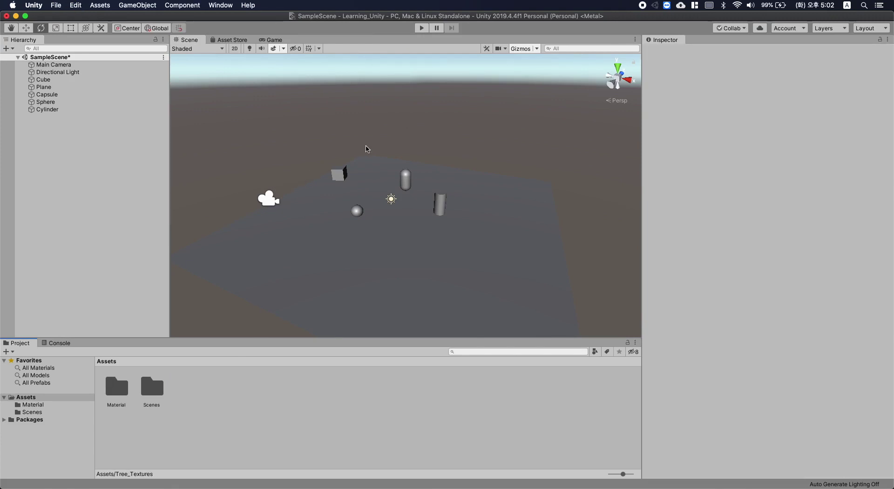
Browse the Material and Scenes folders, then return to Assets with the Material folder selected.
{"action": "left_click", "coordinate": [42, 405]}
{"action": "left_click", "coordinate": [43, 412]}
{"action": "left_click", "coordinate": [42, 405]}
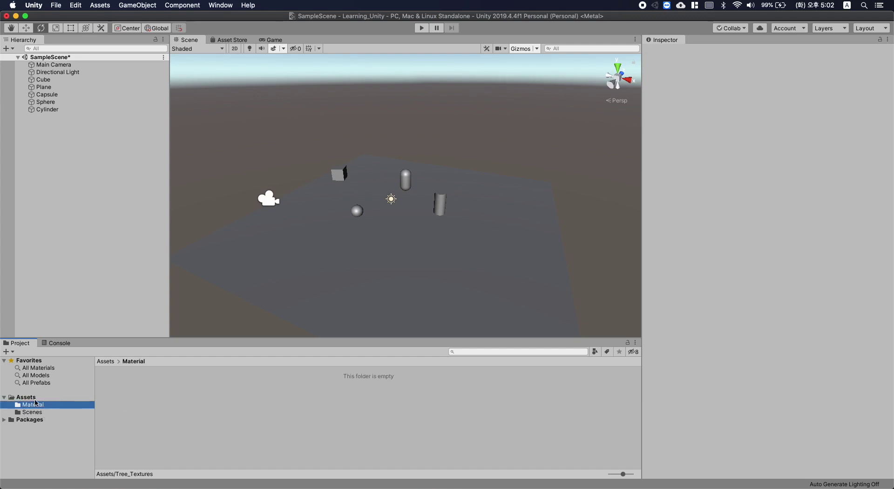
{"action": "left_click", "coordinate": [34, 397]}
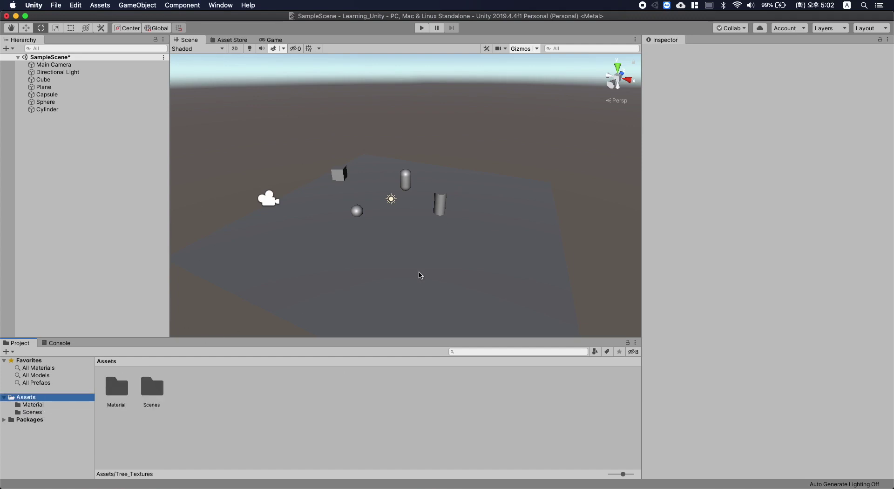
{"action": "left_click", "coordinate": [230, 431]}
{"action": "left_click", "coordinate": [40, 398]}
{"action": "key", "text": "Tab"}
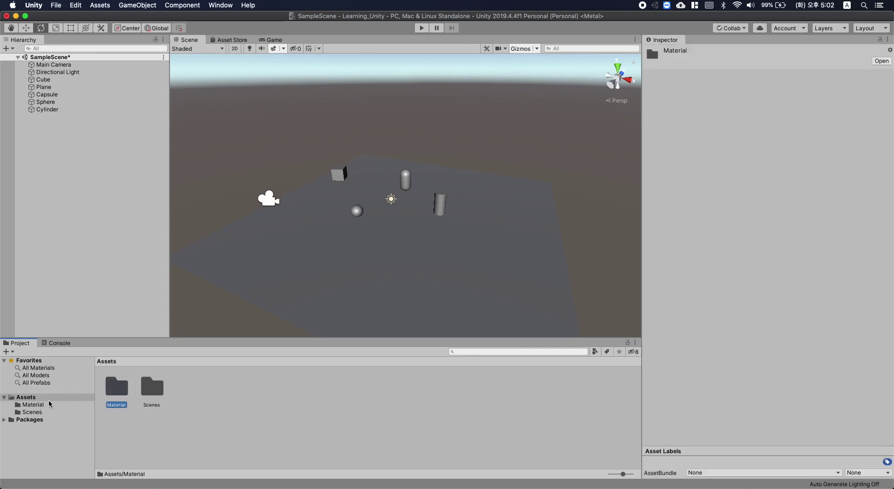
Create a new material named 01 in the Material folder.
{"action": "left_click", "coordinate": [49, 405]}
{"action": "left_click", "coordinate": [204, 373]}
{"action": "right_click", "coordinate": [191, 387]}
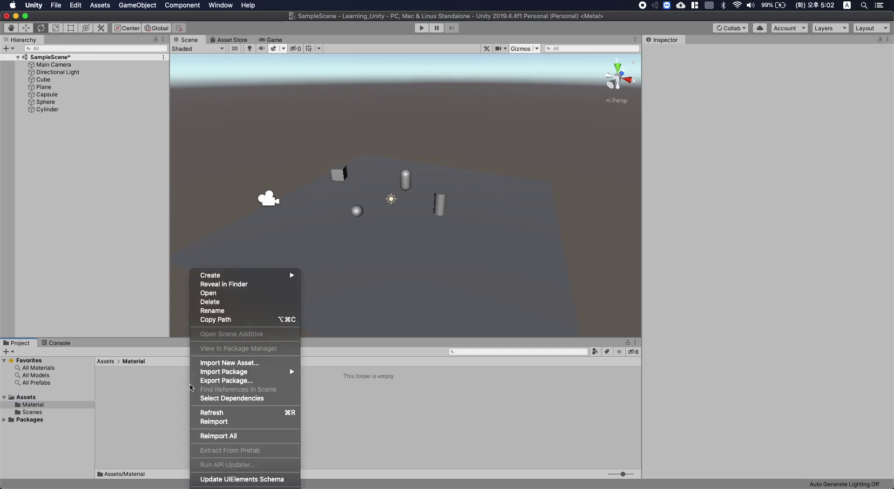
{"action": "left_click", "coordinate": [255, 275]}
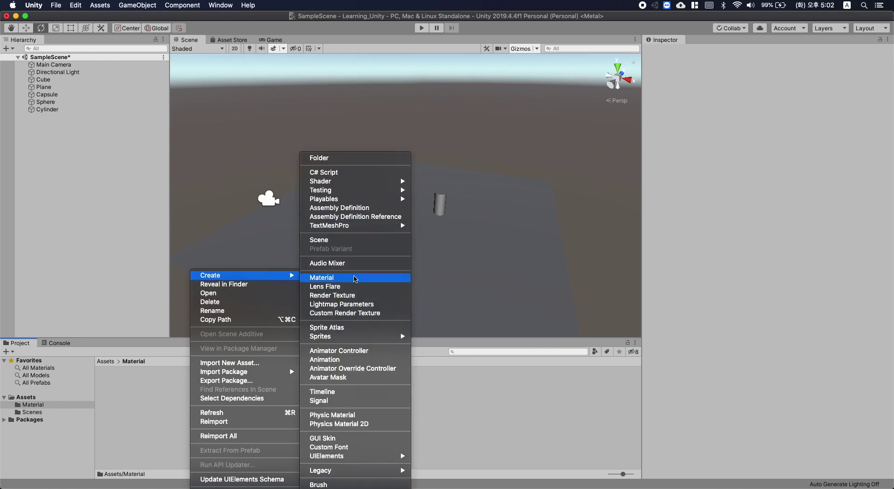
{"action": "left_click", "coordinate": [326, 277]}
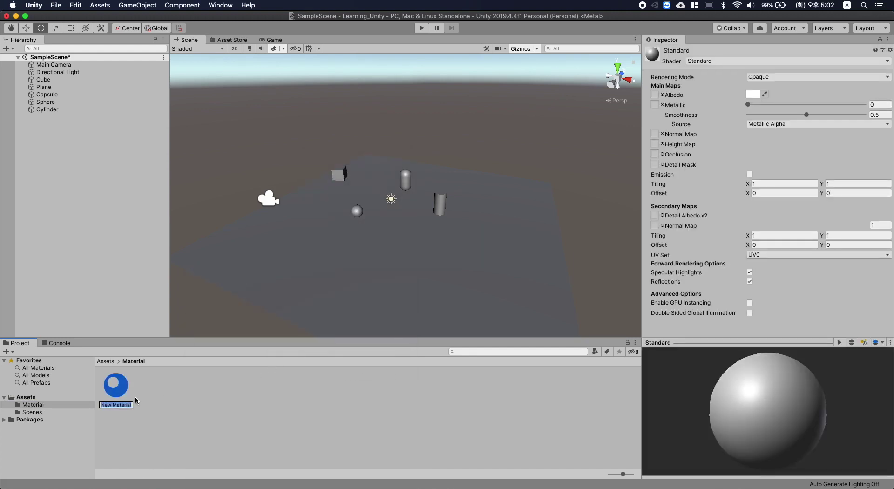
{"action": "type", "text": "01"}
{"action": "key", "text": "Return"}
Create two more materials named 02 and 03.
{"action": "left_click", "coordinate": [168, 382]}
{"action": "right_click", "coordinate": [169, 383]}
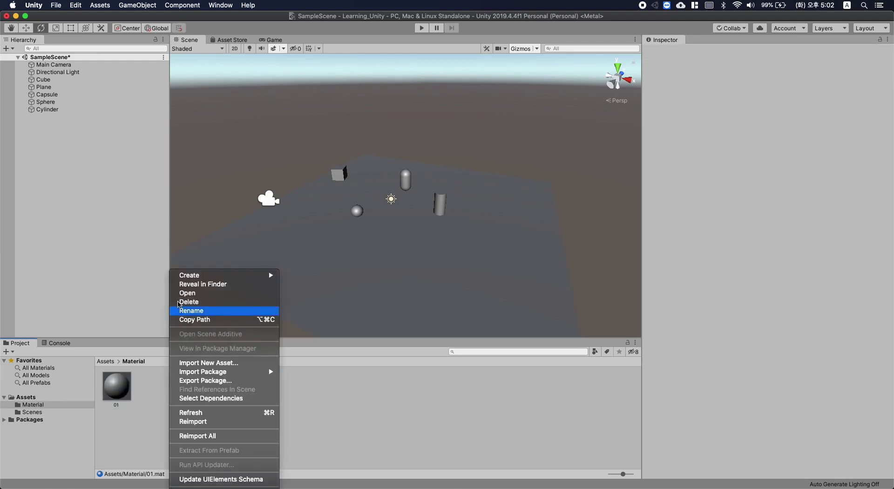
{"action": "mouse_move", "coordinate": [204, 275]}
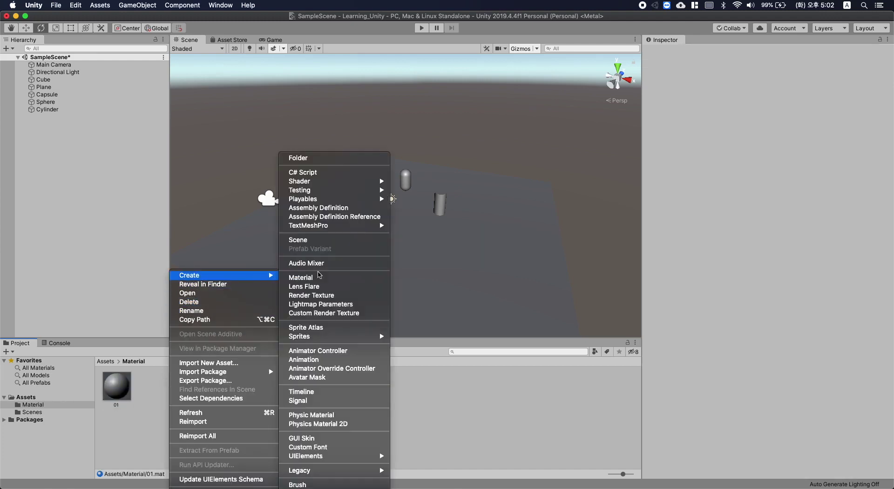
{"action": "left_click", "coordinate": [340, 278]}
{"action": "type", "text": "02"}
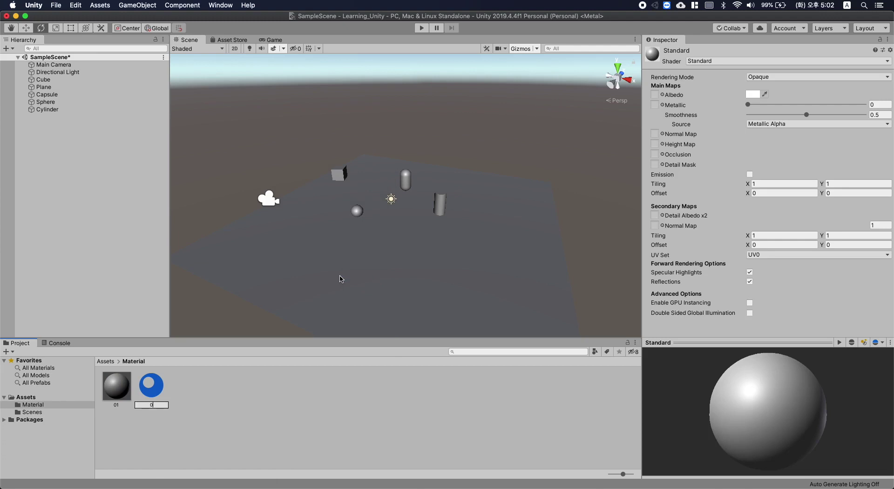
{"action": "key", "text": "Return"}
{"action": "right_click", "coordinate": [193, 404]}
{"action": "mouse_move", "coordinate": [215, 277]}
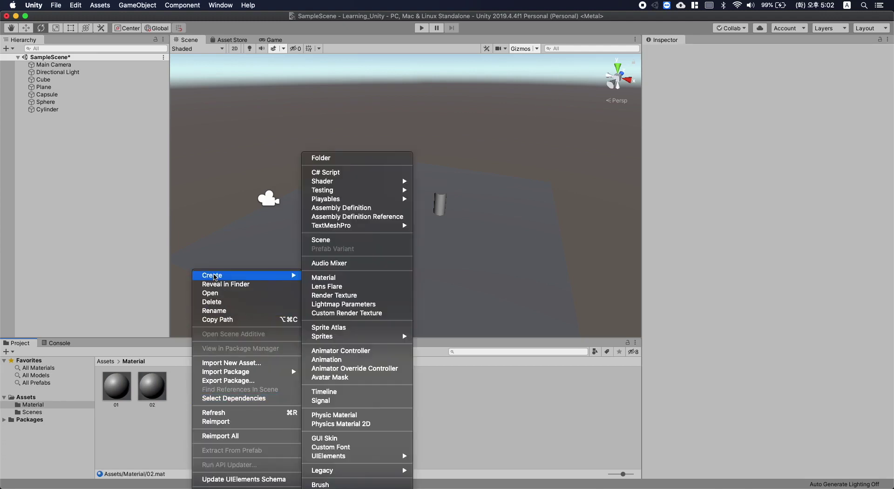
{"action": "left_click", "coordinate": [345, 278]}
{"action": "type", "text": "03"}
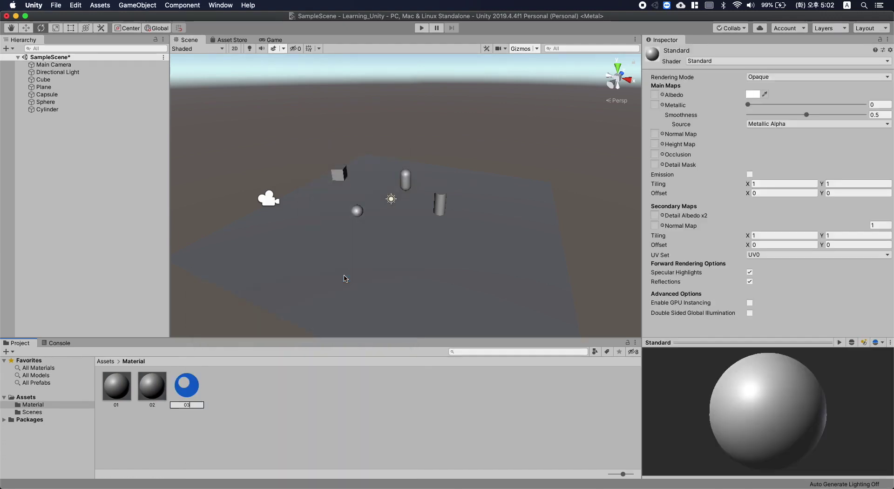
{"action": "key", "text": "Return"}
Create the last two materials, named 04 and 05.
{"action": "right_click", "coordinate": [249, 391]}
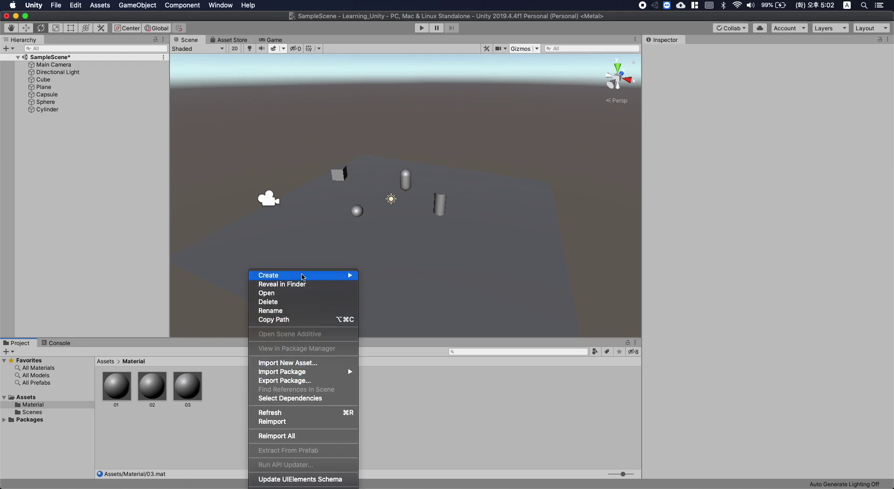
{"action": "mouse_move", "coordinate": [304, 277]}
{"action": "left_click", "coordinate": [416, 278]}
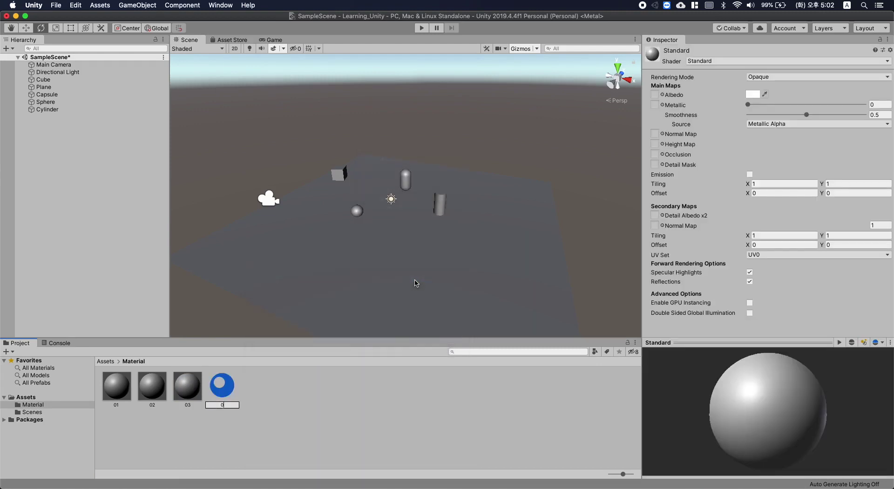
{"action": "type", "text": "04"}
{"action": "key", "text": "Return"}
{"action": "right_click", "coordinate": [299, 399]}
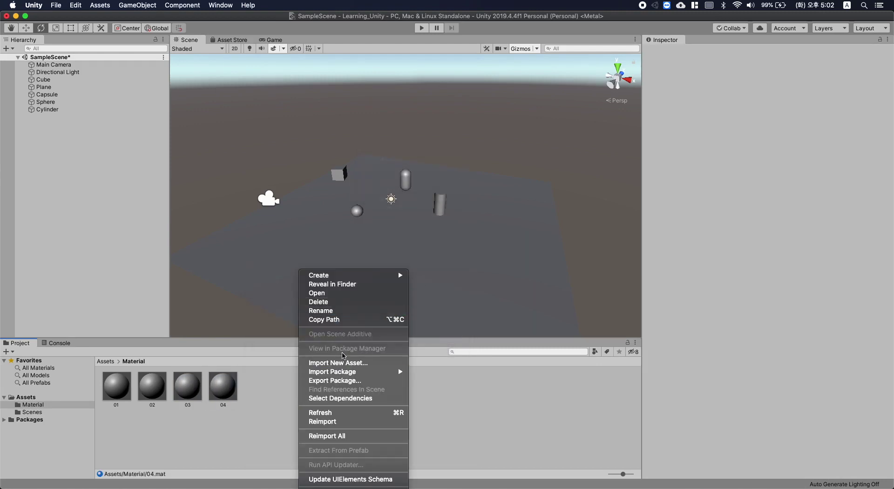
{"action": "mouse_move", "coordinate": [335, 275]}
{"action": "left_click", "coordinate": [461, 278]}
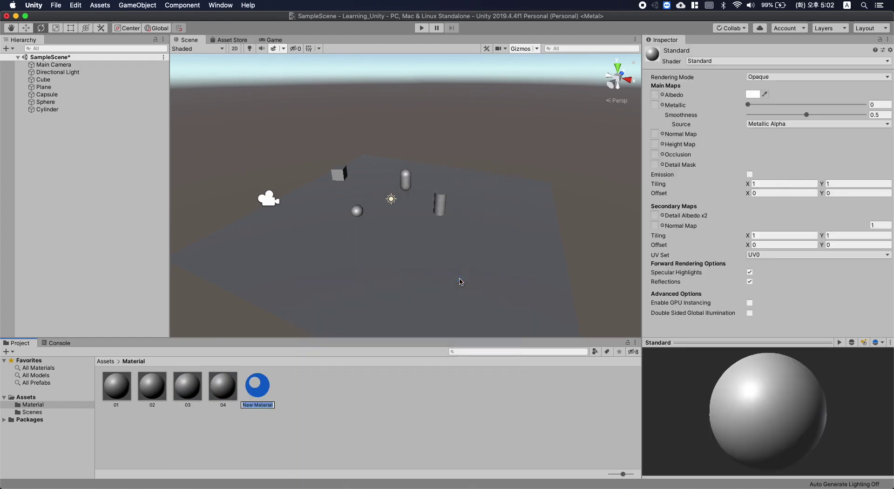
{"action": "type", "text": "05"}
{"action": "key", "text": "Return"}
{"action": "left_click", "coordinate": [446, 387]}
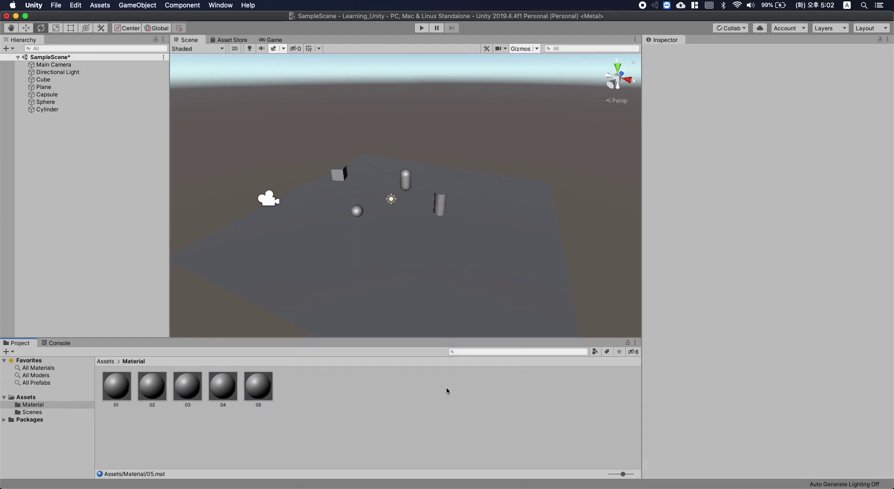
{"action": "left_click", "coordinate": [118, 385]}
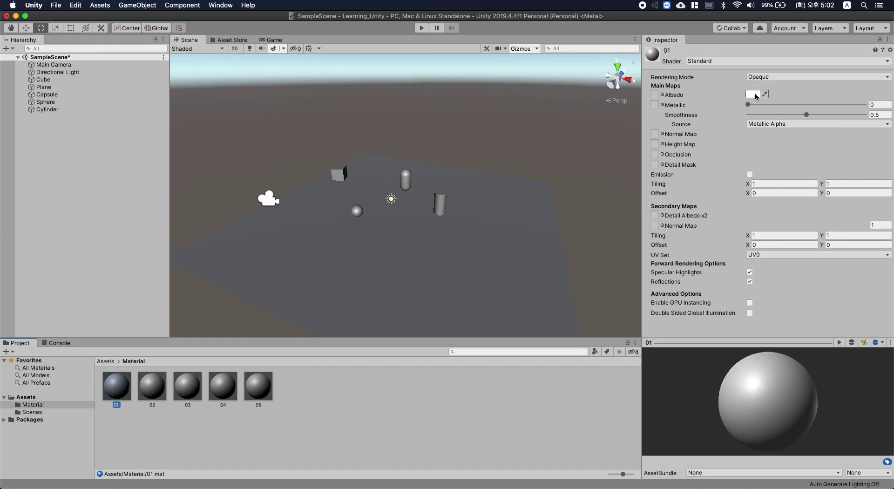
Set material 01's albedo to red FF0000.
{"action": "left_click", "coordinate": [753, 94]}
{"action": "left_click", "coordinate": [78, 70]}
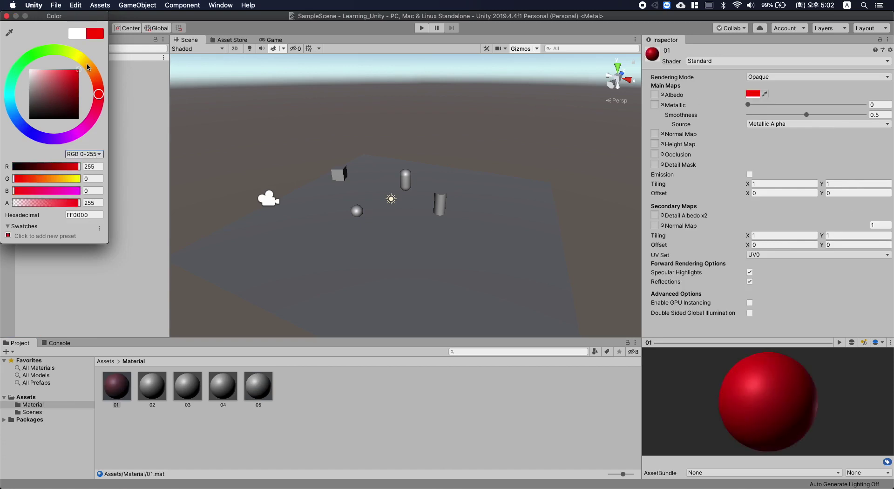
{"action": "left_click", "coordinate": [755, 94]}
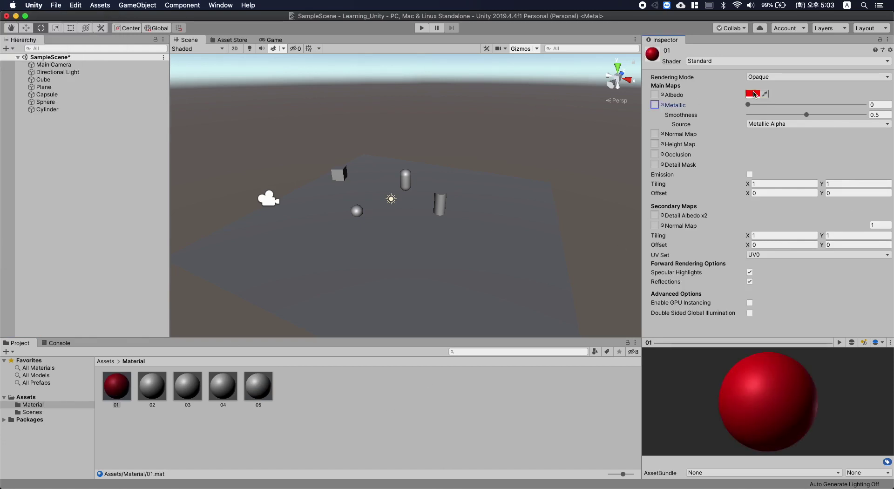
{"action": "left_click", "coordinate": [753, 94]}
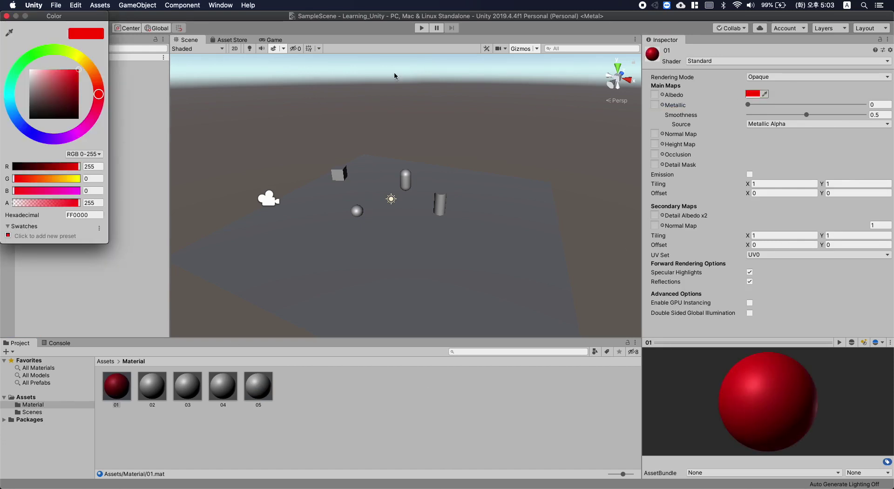
{"action": "left_click", "coordinate": [137, 237]}
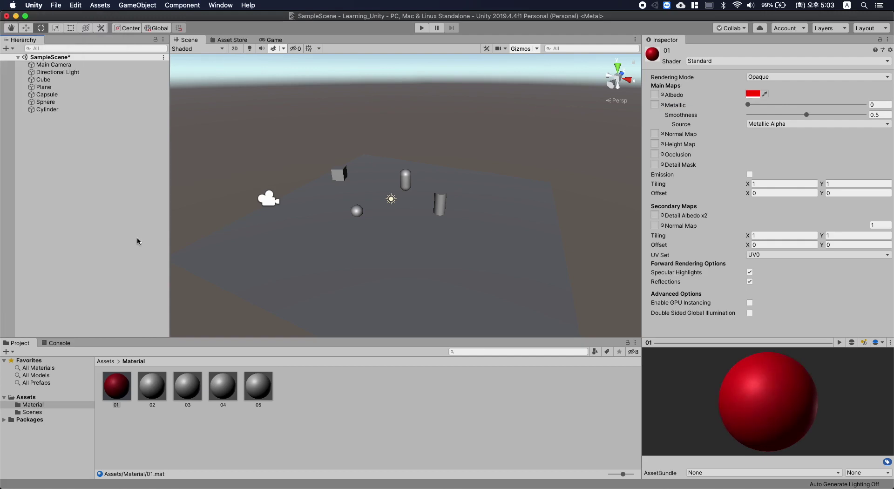
Colour material 02's albedo cyan-teal and material 03's albedo blue.
{"action": "left_click", "coordinate": [163, 383]}
{"action": "left_click", "coordinate": [753, 94]}
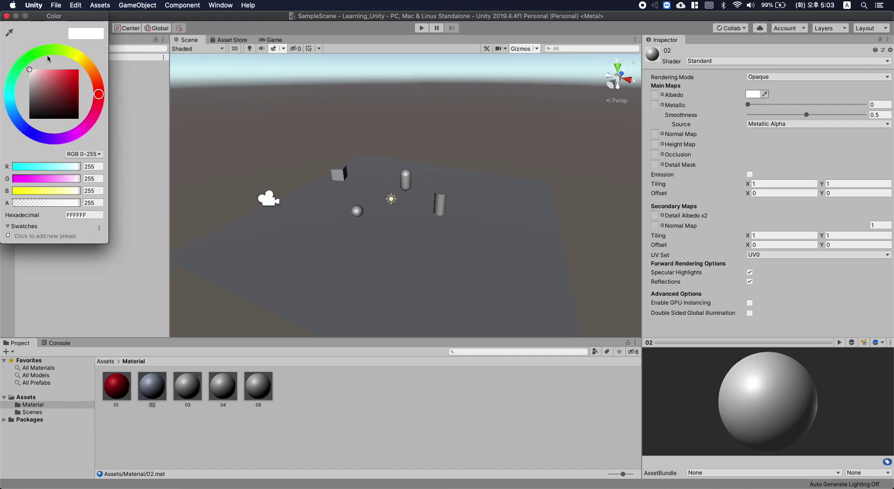
{"action": "left_click", "coordinate": [7, 94]}
{"action": "left_click", "coordinate": [67, 85]}
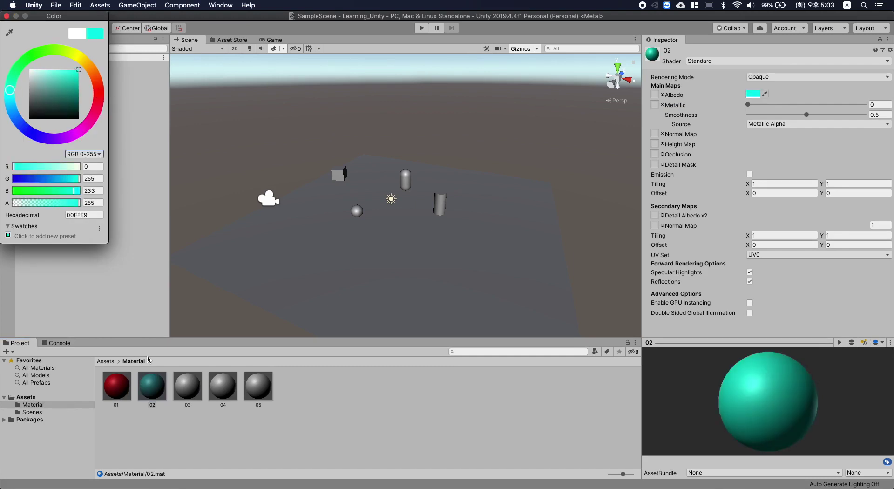
{"action": "left_click", "coordinate": [185, 388]}
{"action": "left_click", "coordinate": [186, 387]}
{"action": "left_click", "coordinate": [753, 94]}
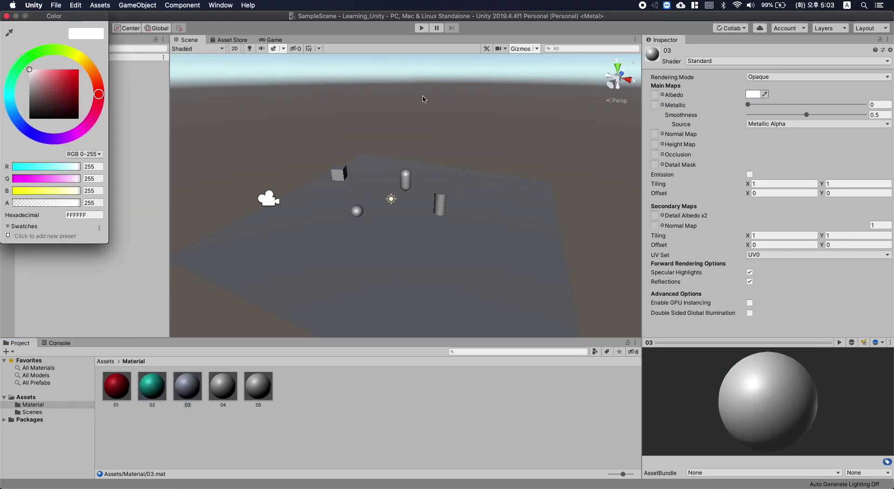
{"action": "left_click", "coordinate": [27, 130]}
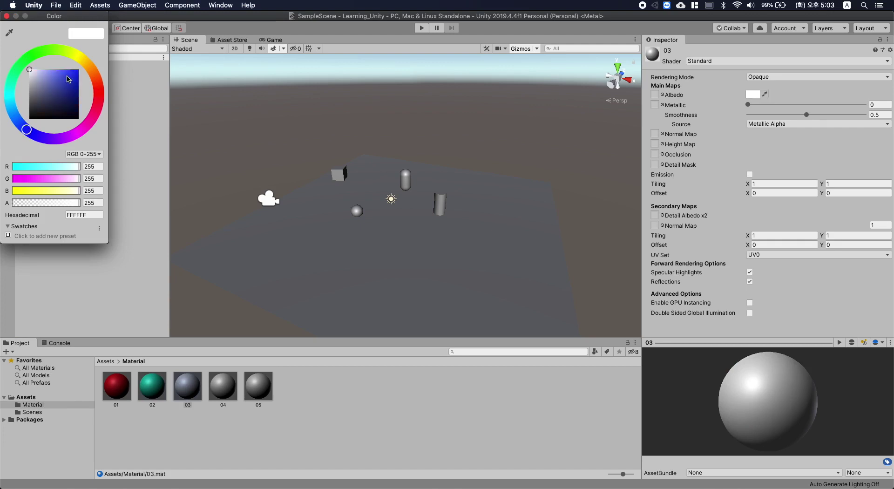
{"action": "left_click", "coordinate": [68, 79]}
Make material 04 yellow (F5FF00) and material 05 purple (9B00FF).
{"action": "left_click", "coordinate": [223, 387]}
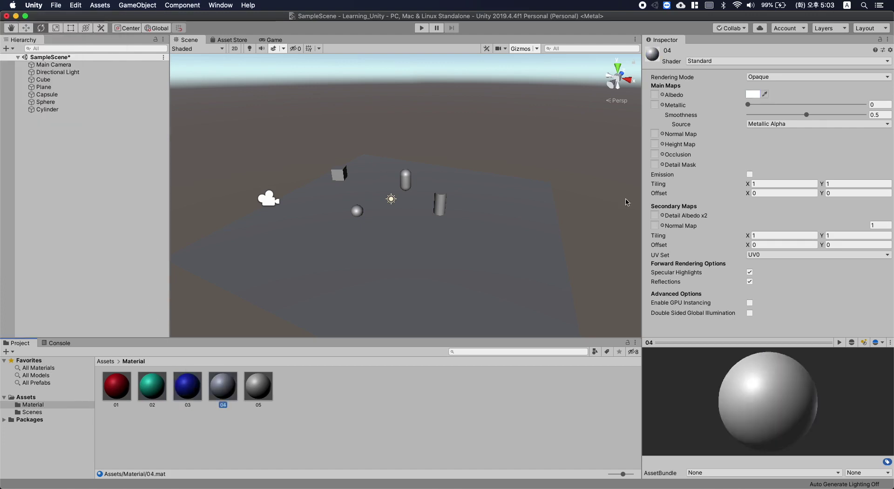
{"action": "left_click", "coordinate": [752, 94]}
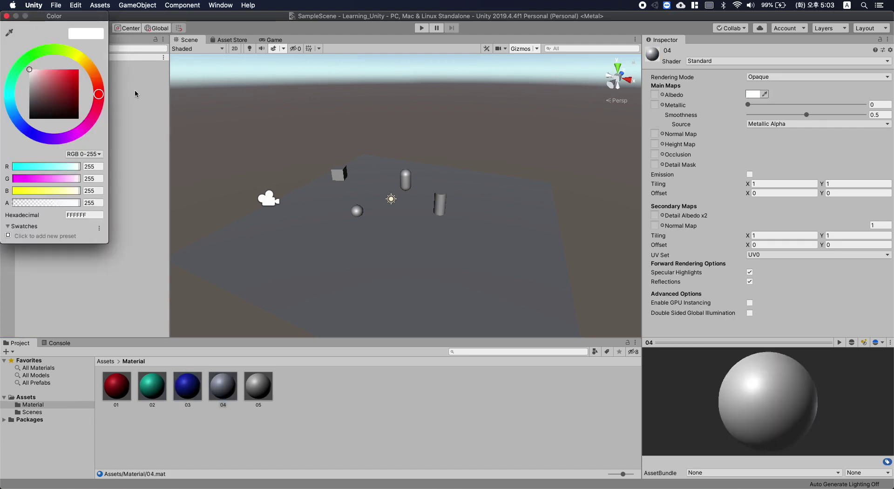
{"action": "left_click", "coordinate": [77, 60]}
{"action": "mouse_move", "coordinate": [63, 93]}
{"action": "left_mouse_down"}
{"action": "mouse_move", "coordinate": [81, 66]}
{"action": "mouse_move", "coordinate": [77, 54]}
{"action": "left_mouse_up"}
{"action": "left_click", "coordinate": [71, 55]}
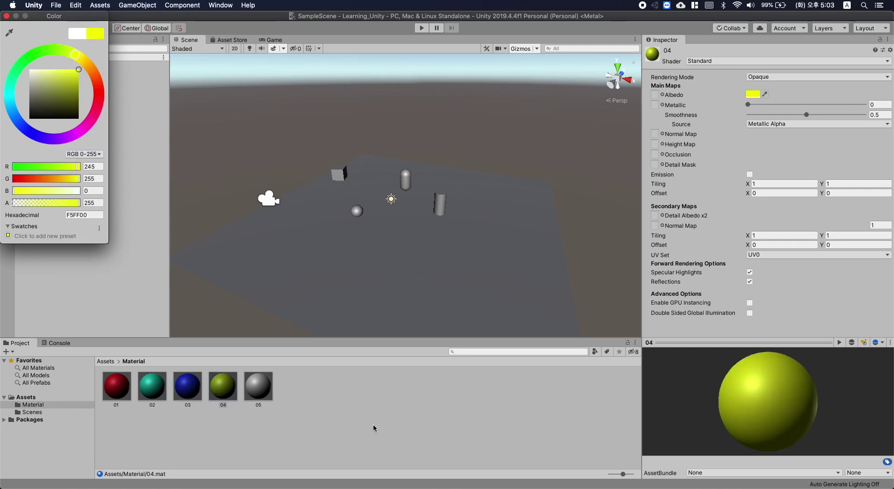
{"action": "left_click", "coordinate": [259, 386]}
{"action": "left_click", "coordinate": [752, 94]}
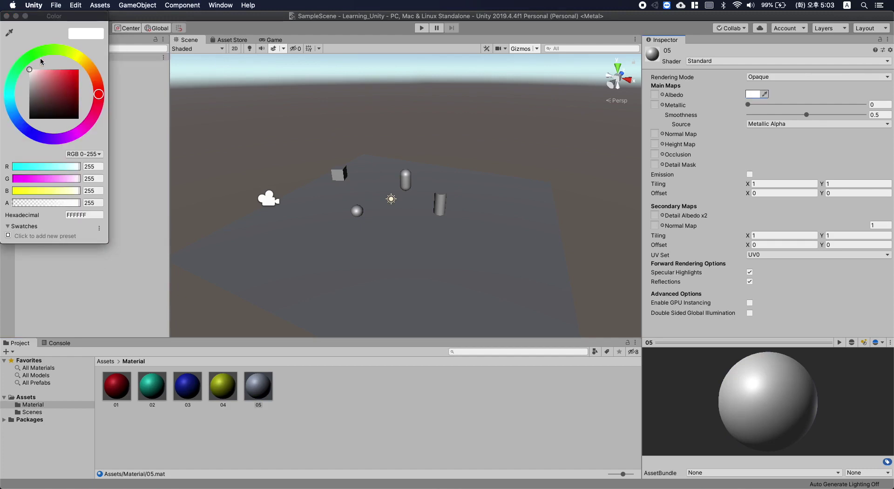
{"action": "left_click", "coordinate": [66, 70]}
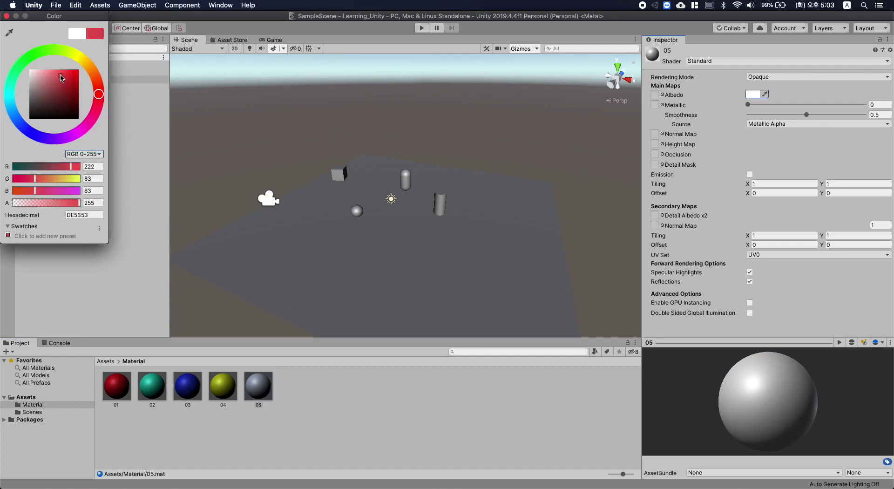
{"action": "left_click", "coordinate": [59, 137]}
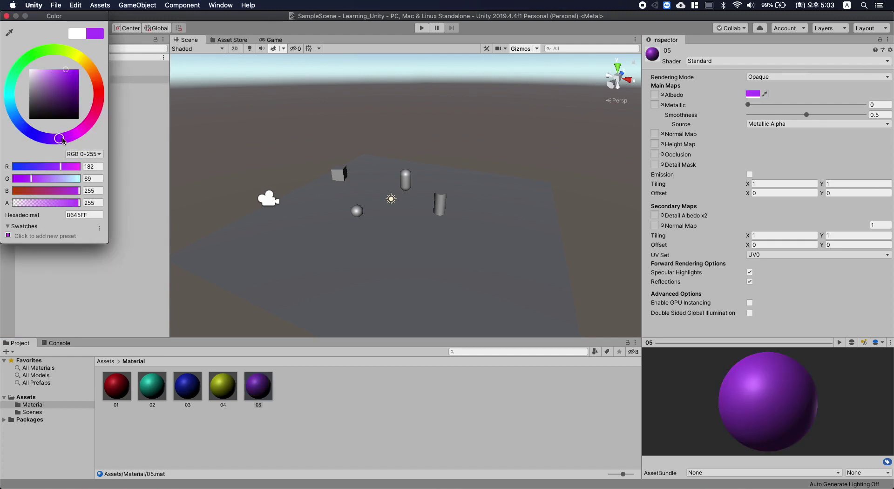
{"action": "left_click", "coordinate": [340, 374]}
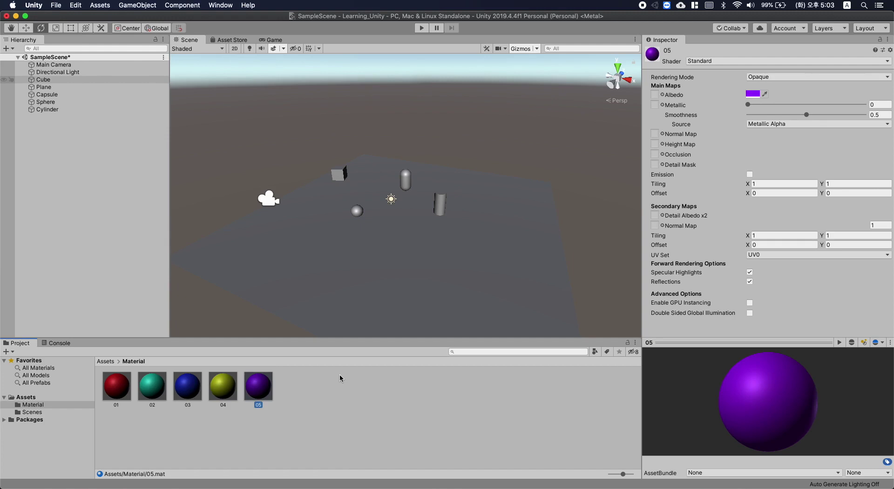
Apply materials 01–05 to the plane, cube, sphere, cylinder and capsule, then play-test.
{"action": "left_click", "coordinate": [117, 388]}
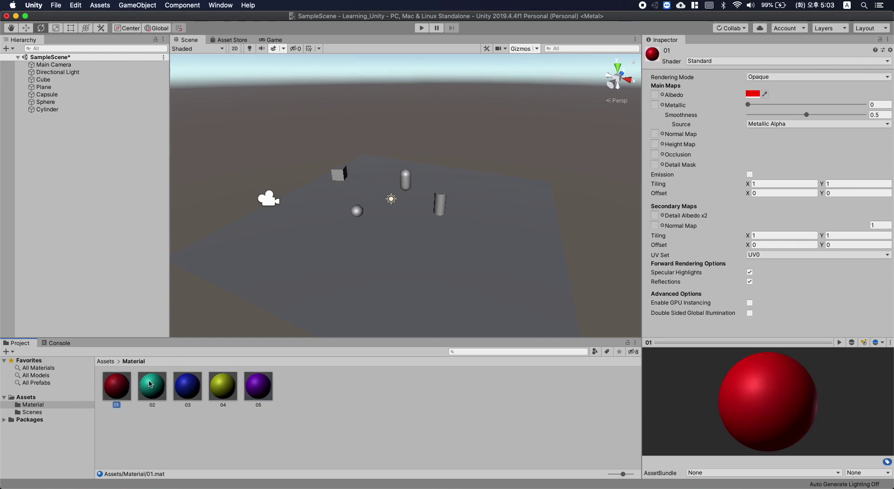
{"action": "left_click_drag", "start_coordinate": [120, 394], "coordinate": [386, 278]}
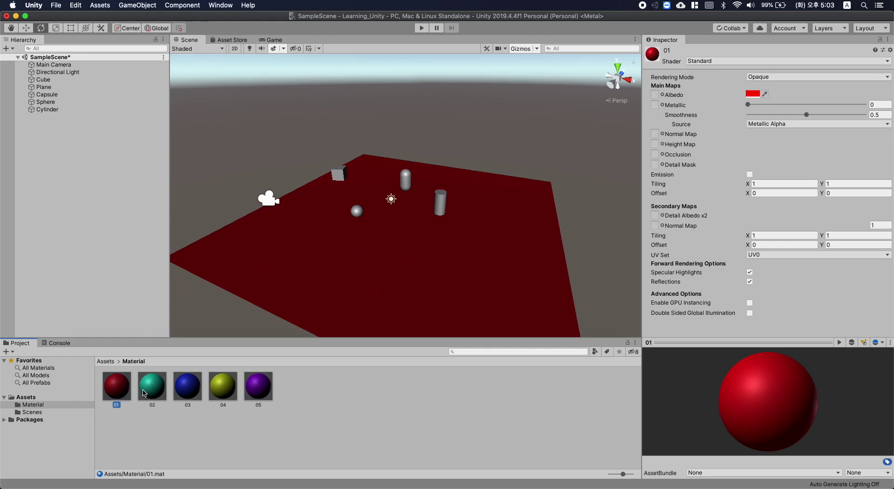
{"action": "left_click_drag", "start_coordinate": [144, 393], "coordinate": [339, 177]}
{"action": "left_click_drag", "start_coordinate": [181, 398], "coordinate": [357, 212]}
{"action": "left_click_drag", "start_coordinate": [185, 303], "coordinate": [50, 104]}
{"action": "left_click_drag", "start_coordinate": [257, 386], "coordinate": [48, 112]}
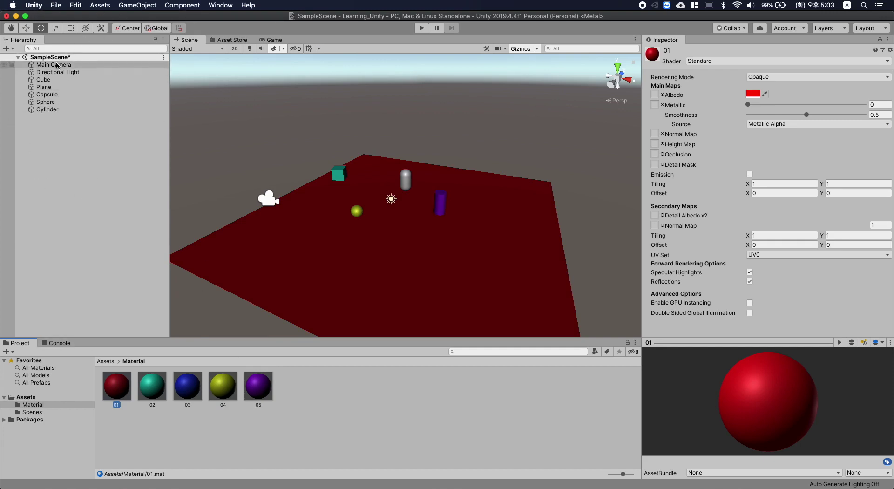
{"action": "left_click_drag", "start_coordinate": [223, 395], "coordinate": [47, 95]}
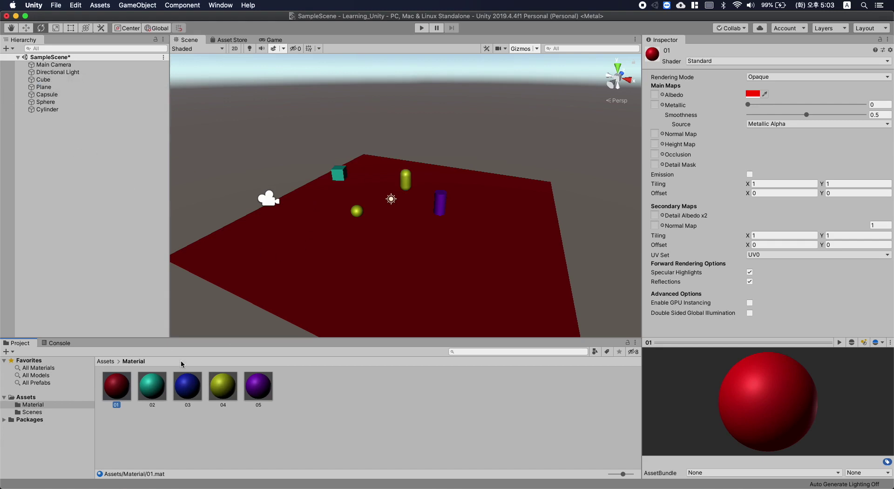
{"action": "left_click_drag", "start_coordinate": [185, 394], "coordinate": [358, 212]}
{"action": "left_click", "coordinate": [259, 145]}
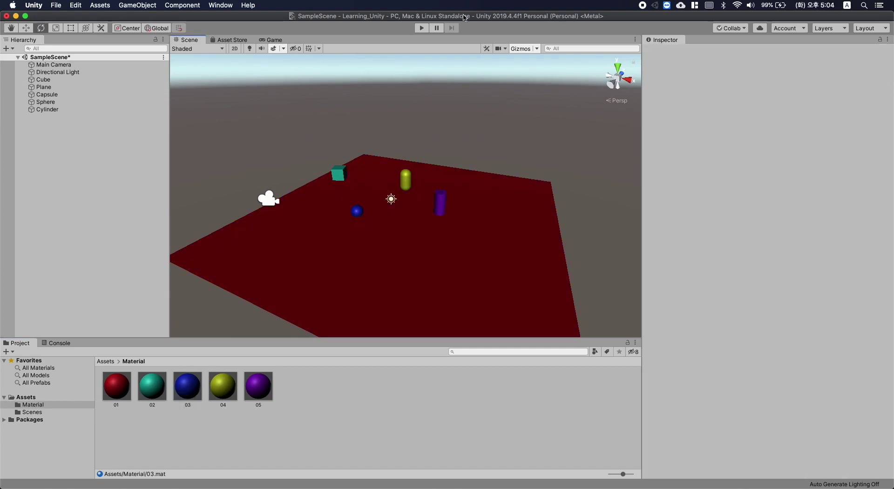
{"action": "left_click", "coordinate": [420, 29]}
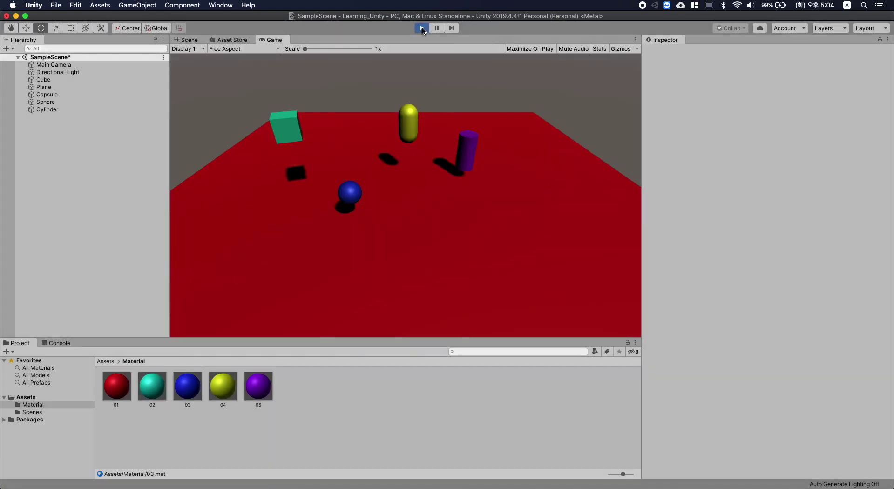
{"action": "left_click", "coordinate": [421, 29]}
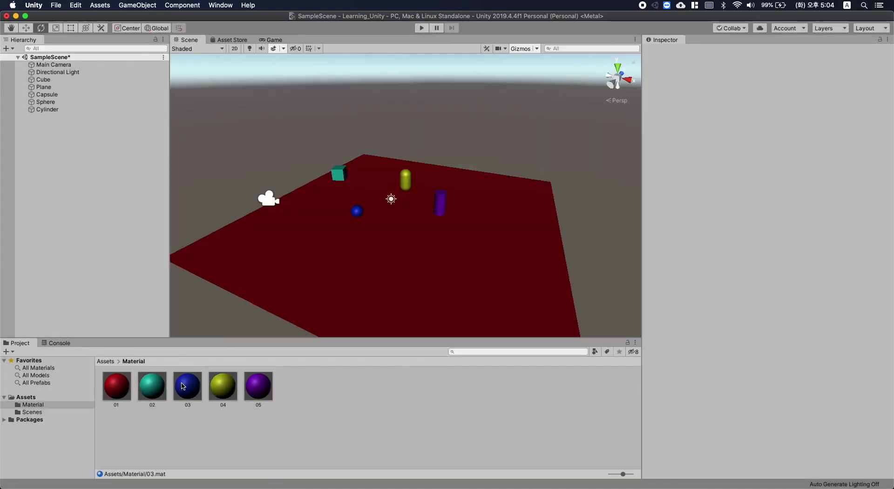
Change material 01's albedo from red to cyan.
{"action": "left_click", "coordinate": [116, 386]}
{"action": "left_click", "coordinate": [750, 94]}
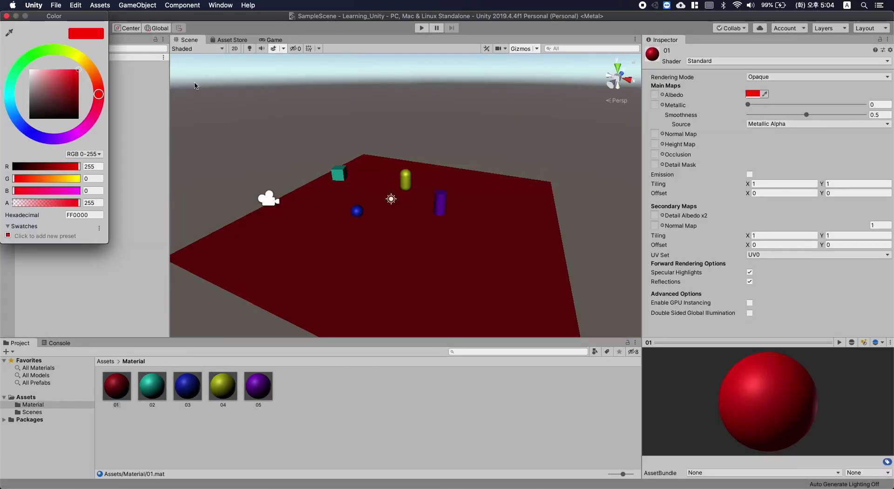
{"action": "left_click", "coordinate": [14, 80]}
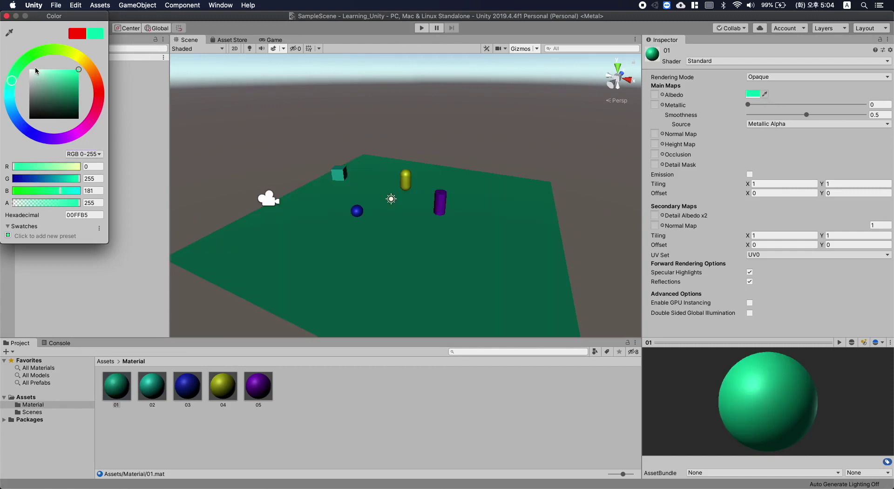
{"action": "left_click_drag", "start_coordinate": [7, 80], "coordinate": [10, 102]}
{"action": "left_click", "coordinate": [331, 423]}
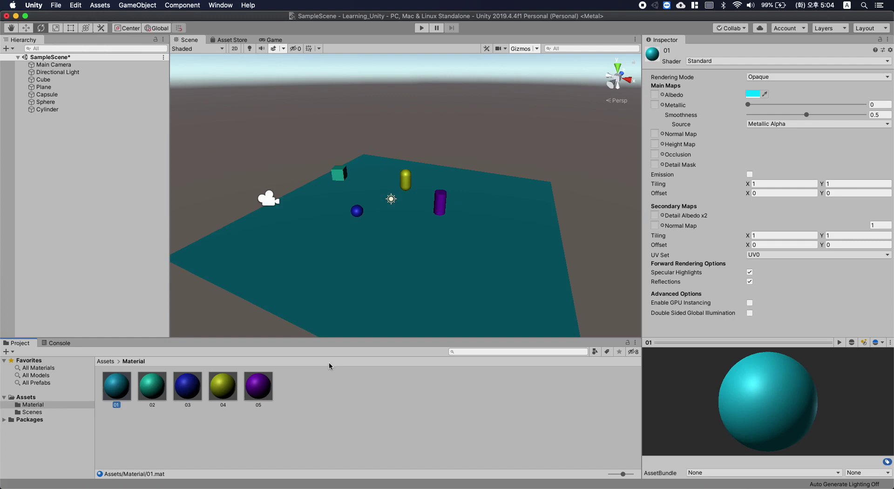
Play-test the coloured scene twice, showing the top-level Assets folder between runs.
{"action": "left_click", "coordinate": [421, 28]}
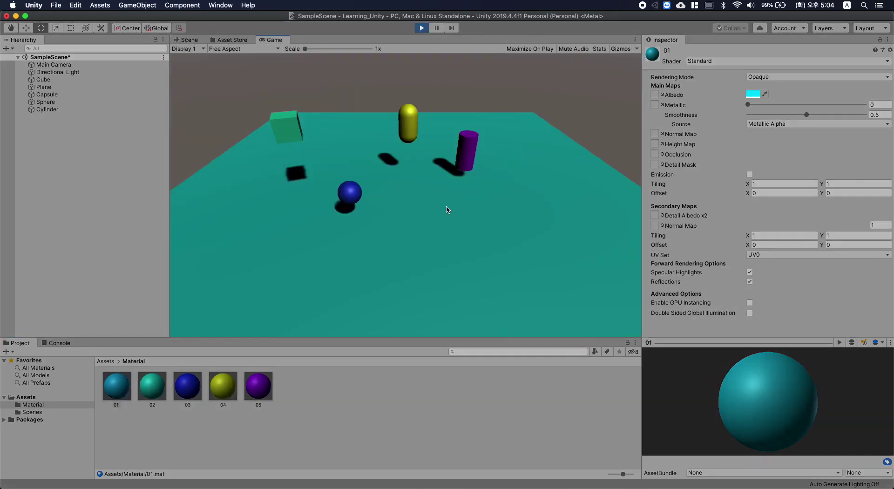
{"action": "left_click", "coordinate": [421, 28]}
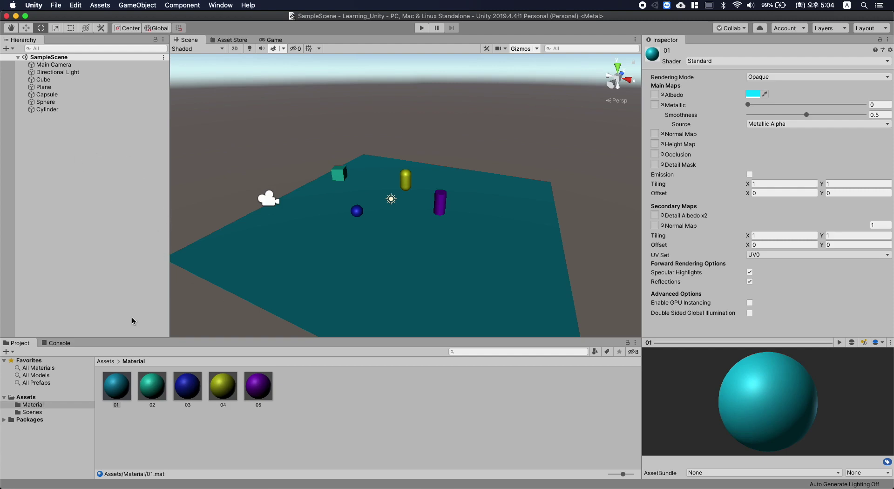
{"action": "left_click", "coordinate": [34, 398]}
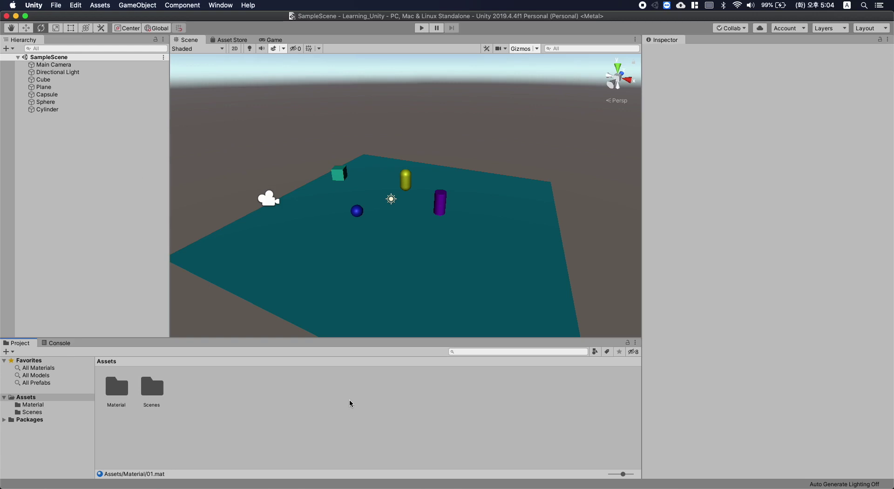
{"action": "left_click", "coordinate": [420, 28]}
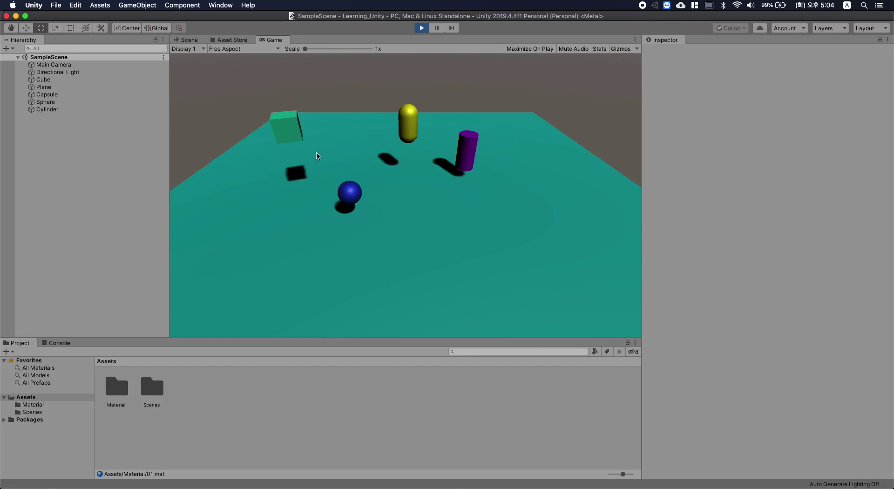
{"action": "left_click", "coordinate": [420, 29]}
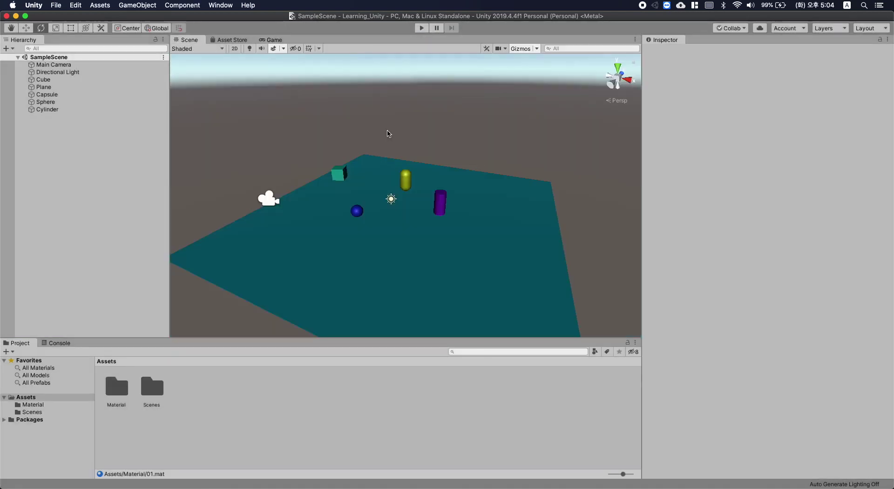
Add a Rigidbody component to the teal cube using an 'ri' component search.
{"action": "left_click_drag", "start_coordinate": [371, 139], "coordinate": [368, 163], "text": "alt"}
{"action": "left_click", "coordinate": [342, 172]}
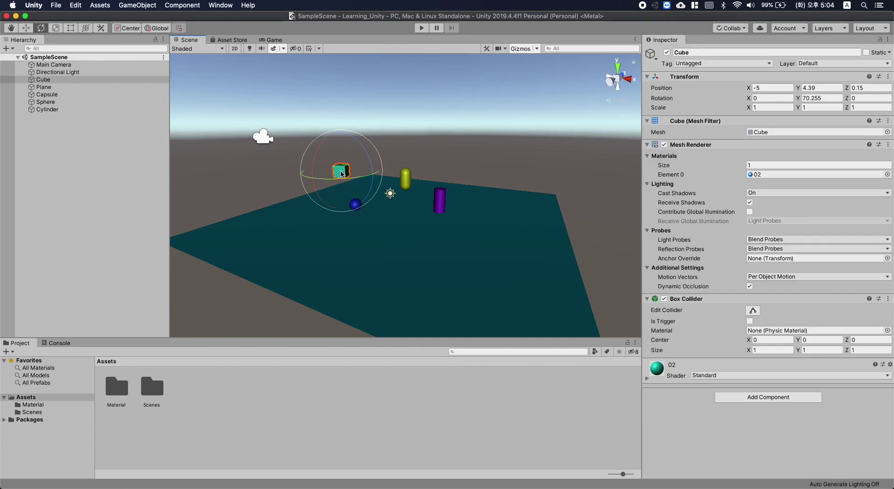
{"action": "left_click", "coordinate": [772, 399]}
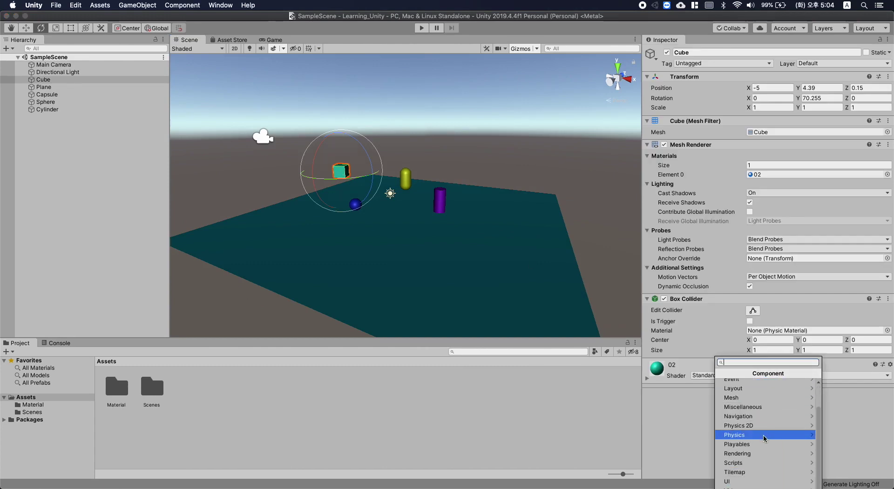
{"action": "scroll", "coordinate": [763, 433], "scroll_direction": "down", "scroll_amount": 2}
{"action": "scroll", "coordinate": [749, 465], "scroll_direction": "up", "scroll_amount": 2}
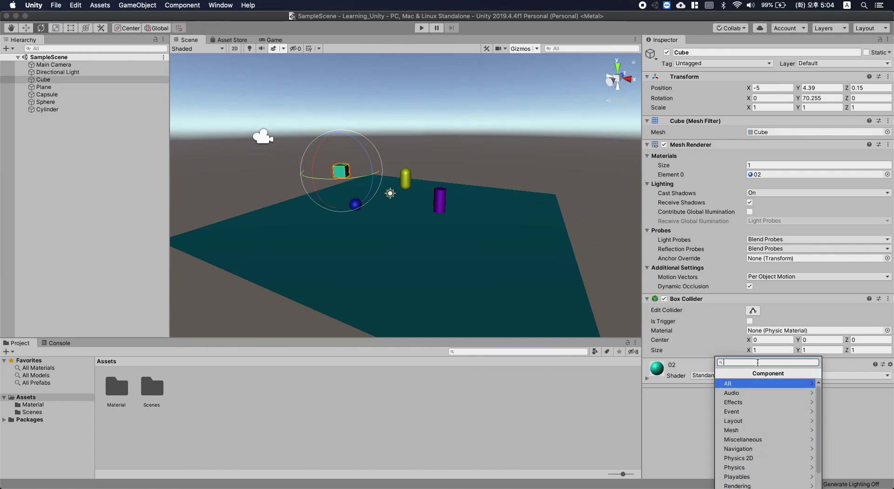
{"action": "type", "text": "l"}
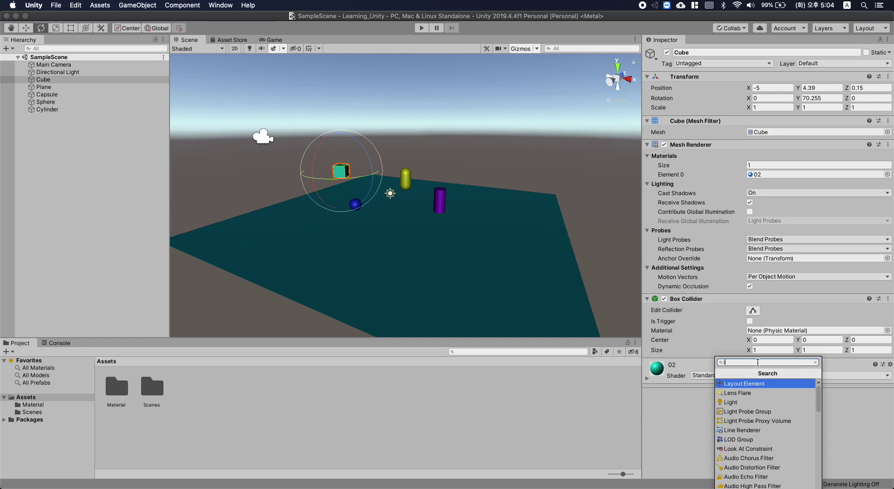
{"action": "key", "text": "BackSpace"}
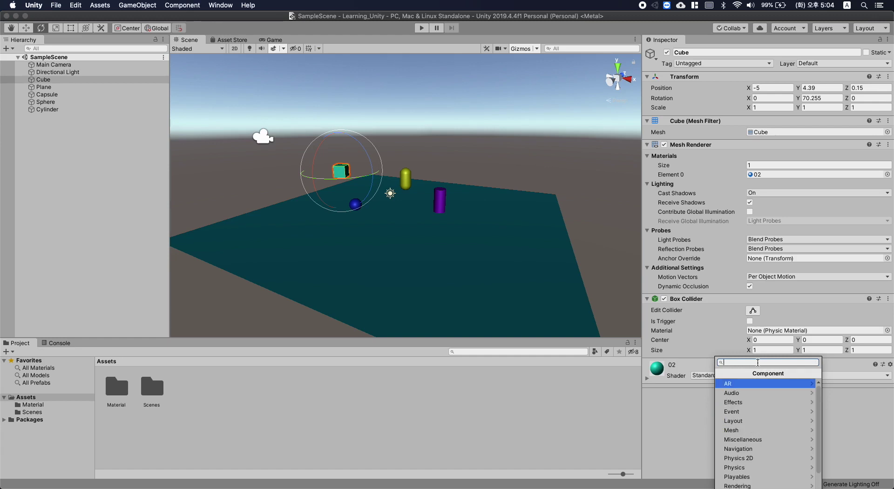
{"action": "type", "text": "lig"}
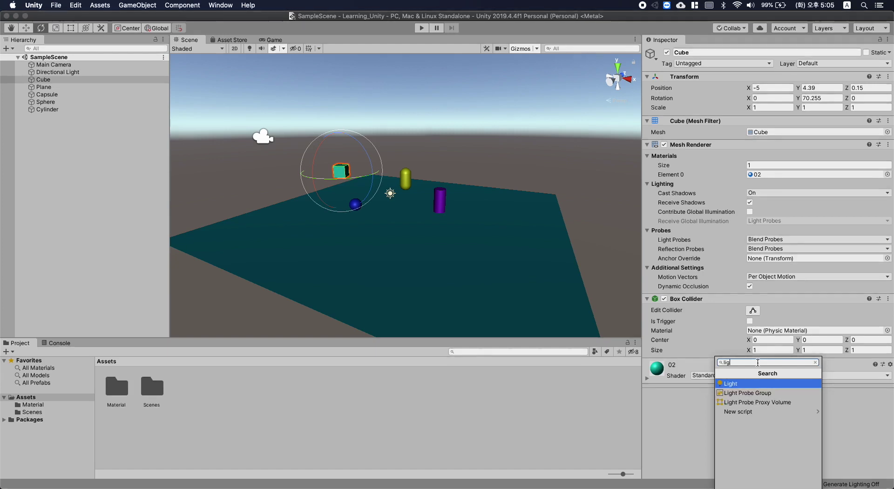
{"action": "key", "text": "BackSpace"}
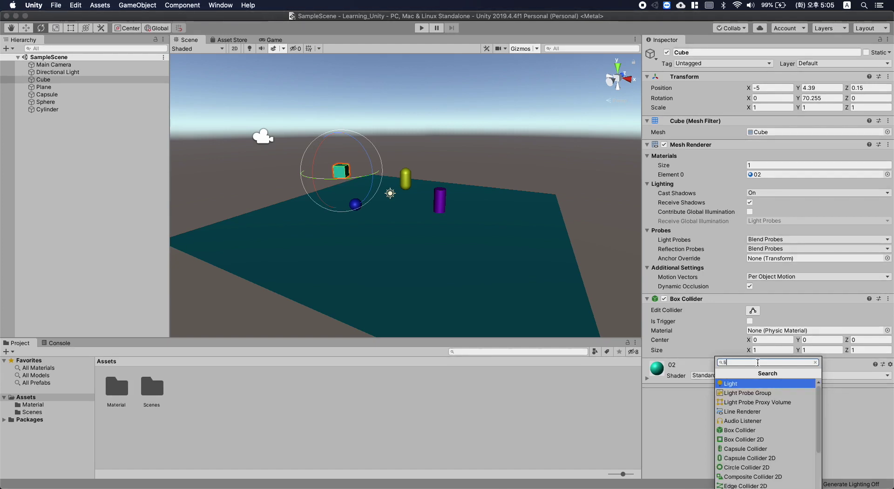
{"action": "key", "text": "BackSpace"}
{"action": "key", "text": "BackSpace"}
{"action": "type", "text": "ri"}
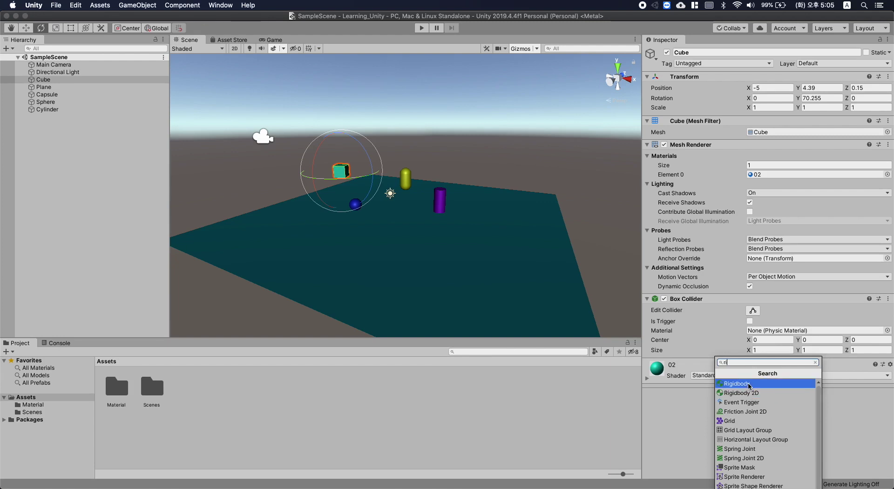
{"action": "left_click", "coordinate": [758, 385]}
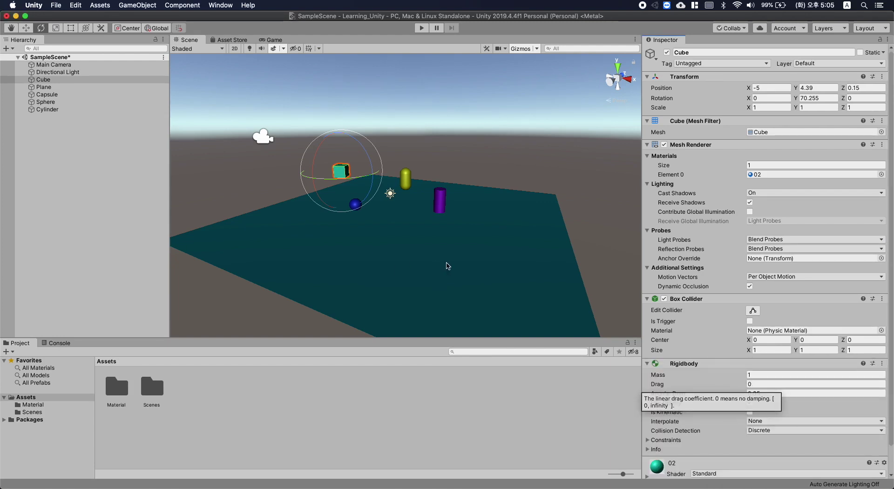
{"action": "left_click_drag", "start_coordinate": [415, 258], "coordinate": [449, 232], "text": "alt"}
{"action": "left_click", "coordinate": [535, 169]}
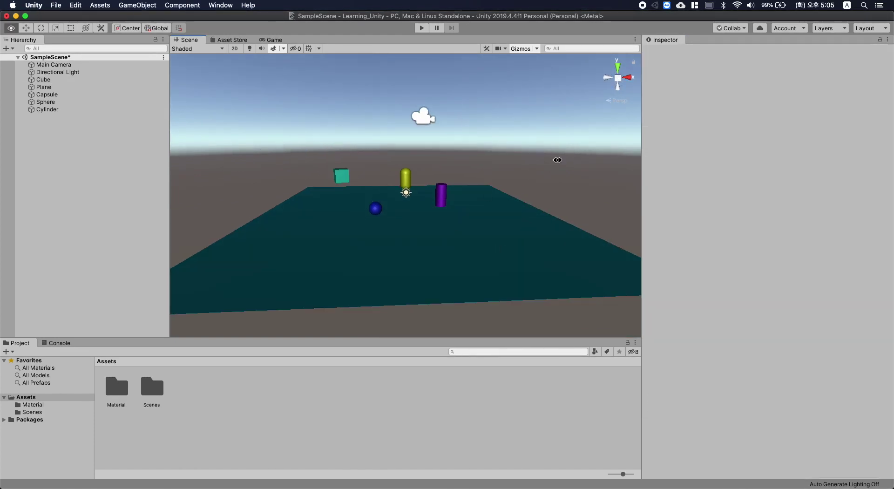
Play-test the cube falling onto the plane, then stop and select the Plane.
{"action": "left_click_drag", "start_coordinate": [557, 160], "coordinate": [361, 172], "text": "alt"}
{"action": "left_click", "coordinate": [341, 178]}
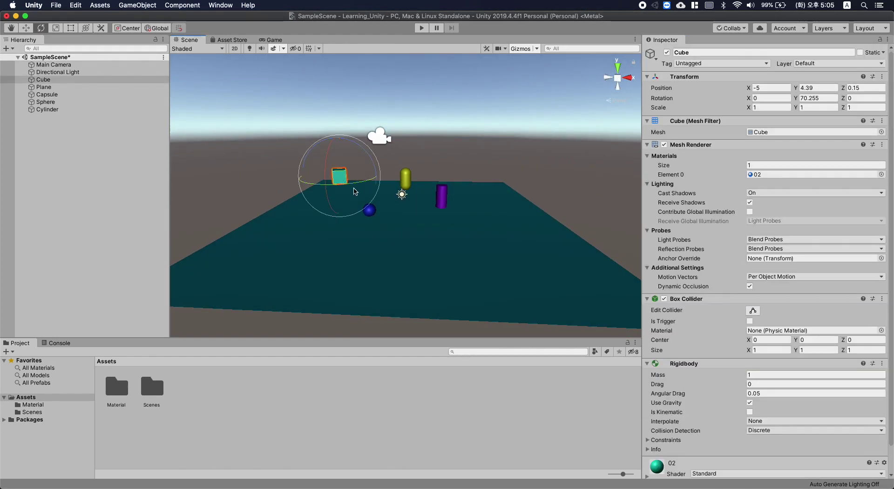
{"action": "left_click", "coordinate": [418, 28]}
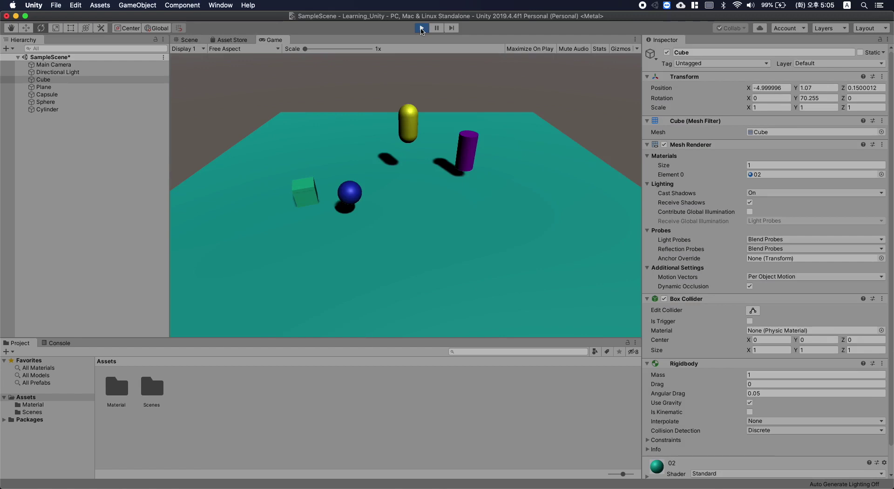
{"action": "left_click", "coordinate": [422, 28]}
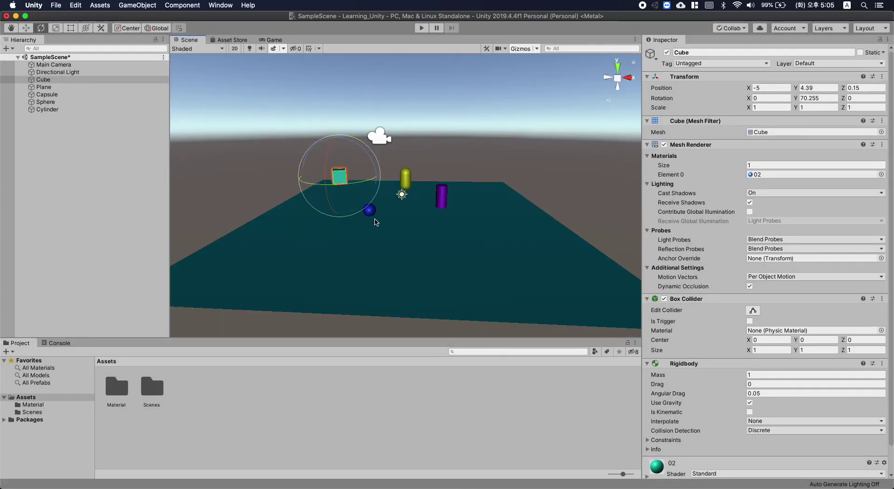
{"action": "left_click", "coordinate": [61, 87]}
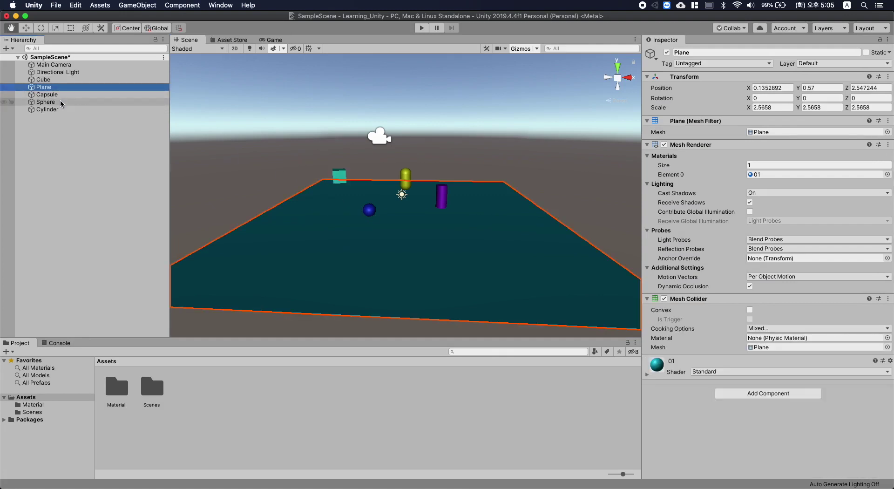
Give the blue sphere a Rigidbody component.
{"action": "left_click_drag", "start_coordinate": [377, 205], "coordinate": [395, 185]}
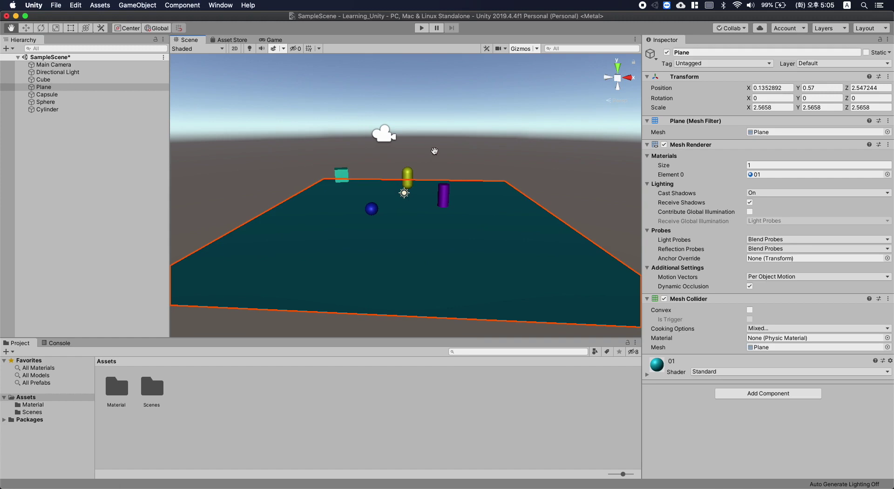
{"action": "left_click_drag", "start_coordinate": [430, 155], "coordinate": [458, 135]}
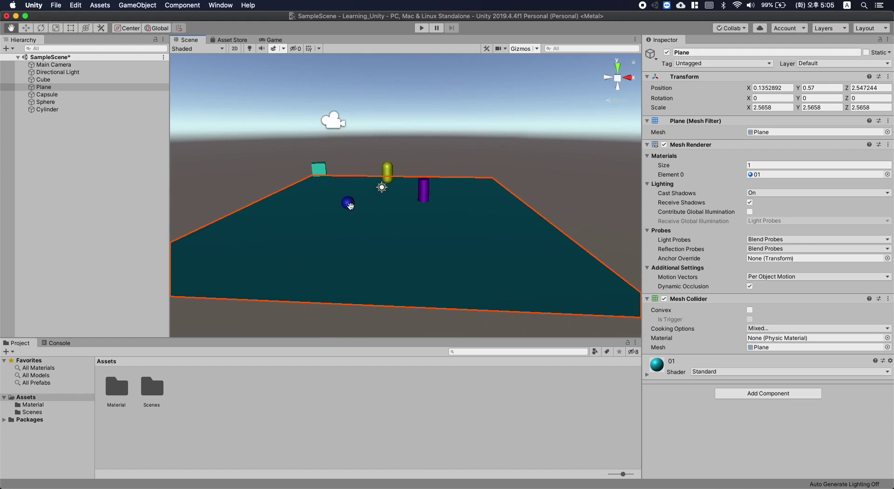
{"action": "left_click", "coordinate": [243, 407]}
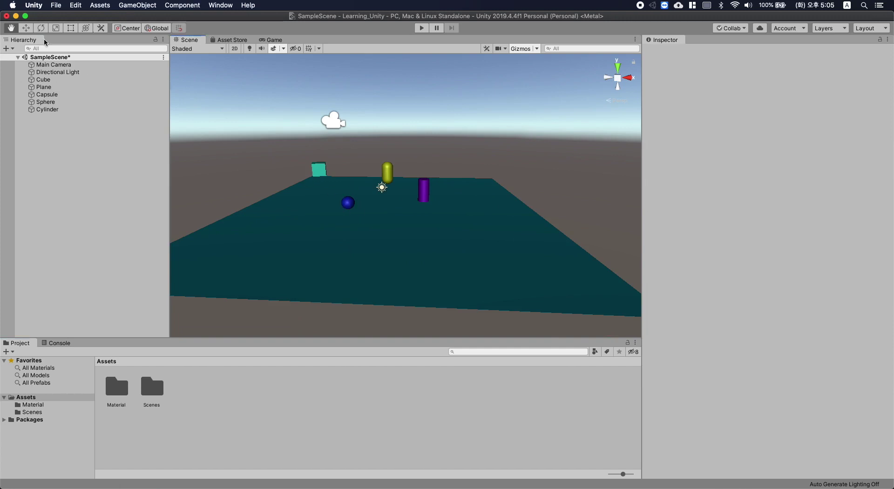
{"action": "left_click", "coordinate": [31, 28]}
{"action": "left_click", "coordinate": [347, 203]}
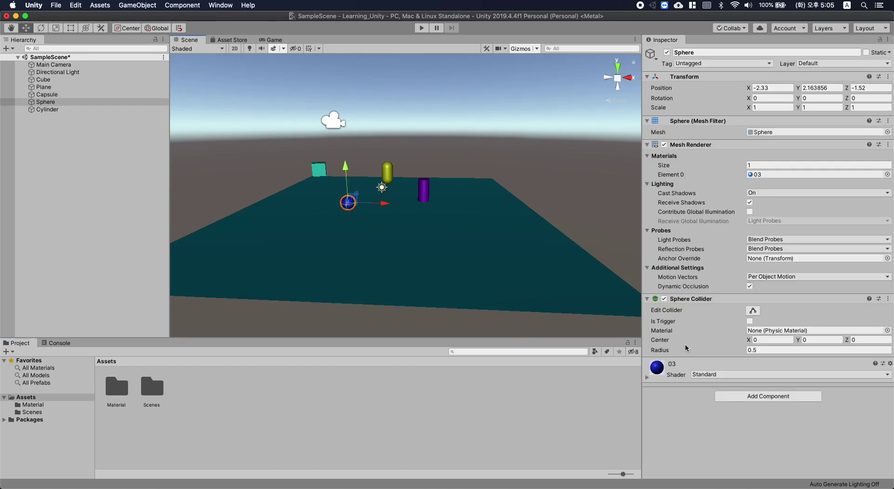
{"action": "left_click", "coordinate": [767, 397]}
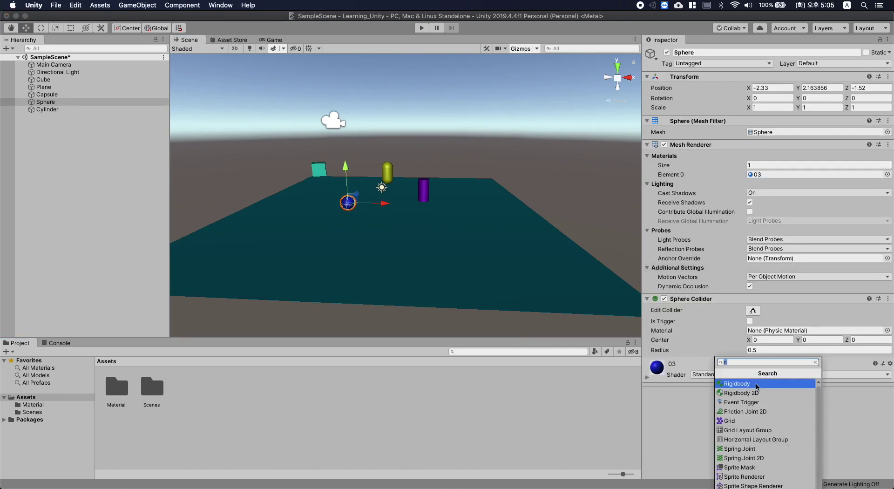
{"action": "left_click", "coordinate": [756, 385]}
Add Rigidbodies to the purple cylinder and yellow capsule, then start a test run.
{"action": "left_click", "coordinate": [423, 189]}
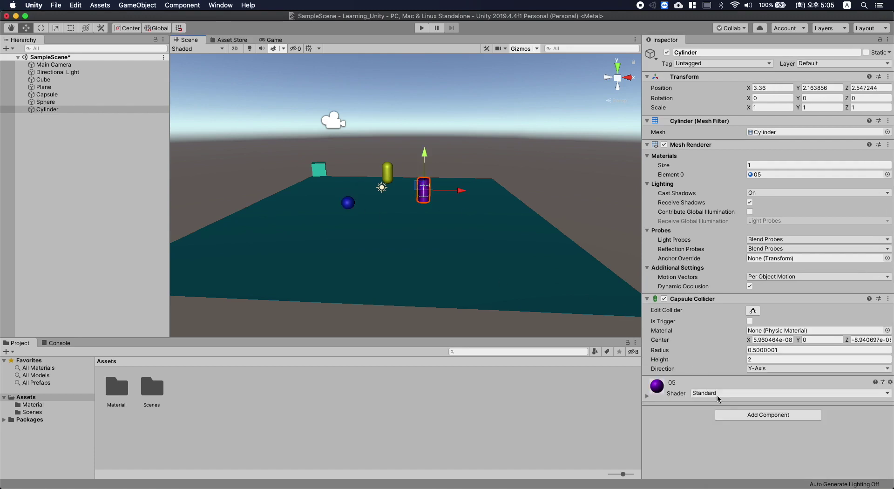
{"action": "left_click", "coordinate": [766, 417]}
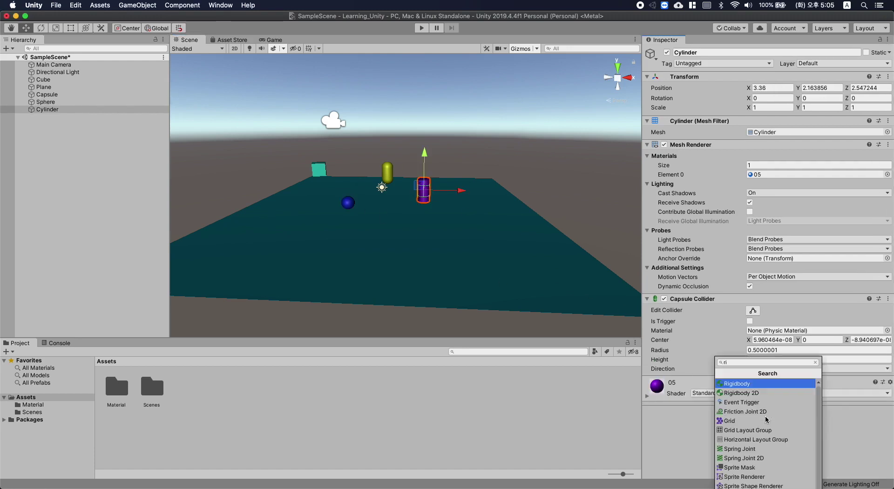
{"action": "left_click", "coordinate": [753, 385]}
{"action": "left_click", "coordinate": [388, 176]}
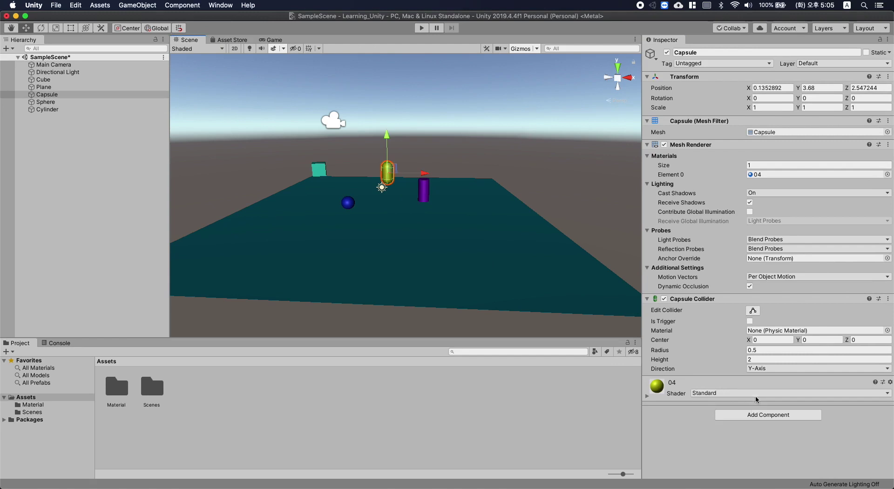
{"action": "left_click", "coordinate": [756, 396]}
{"action": "left_click", "coordinate": [719, 417]}
{"action": "left_click", "coordinate": [719, 416]}
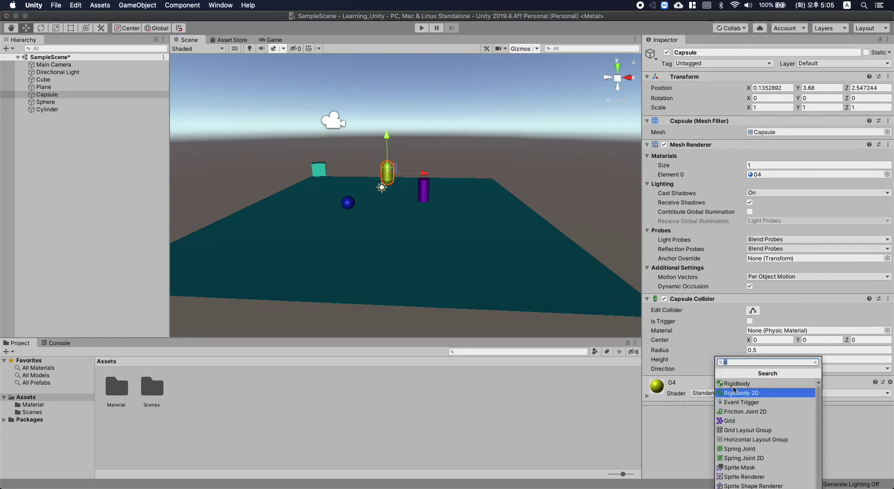
{"action": "left_click", "coordinate": [735, 384]}
{"action": "left_click", "coordinate": [428, 87]}
{"action": "left_click", "coordinate": [421, 28]}
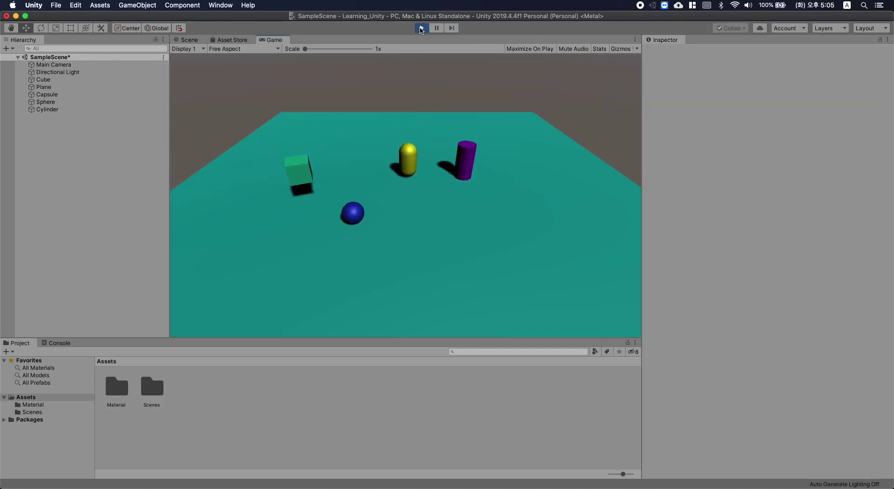
Lift the yellow capsule and blue sphere above the purple cylinder, then test-run their fall in Play mode.
{"action": "left_click", "coordinate": [422, 28]}
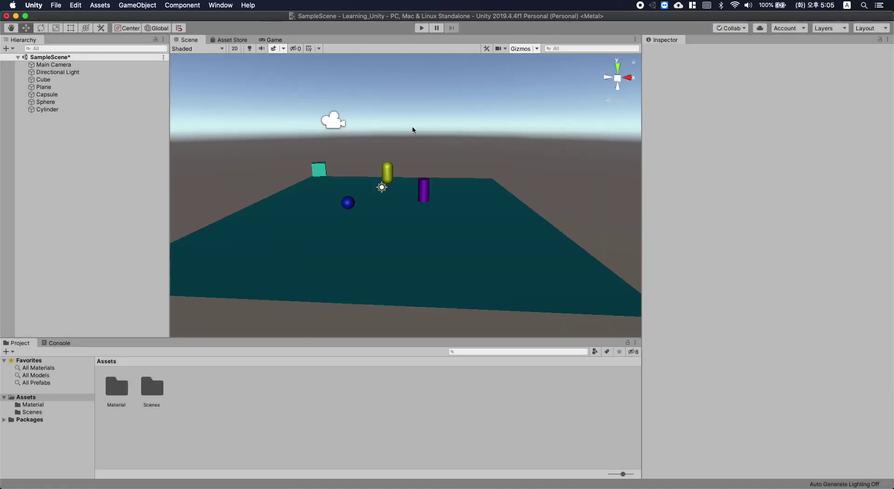
{"action": "left_click", "coordinate": [386, 171]}
{"action": "left_click_drag", "start_coordinate": [414, 174], "coordinate": [420, 135]}
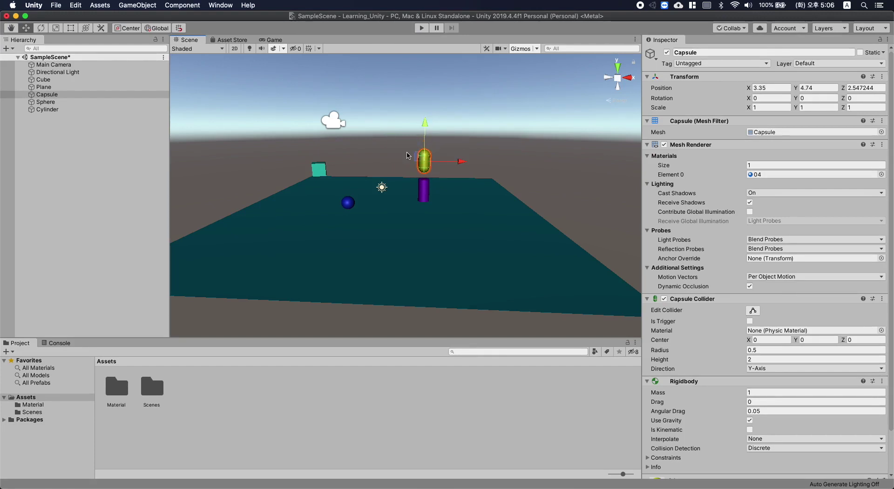
{"action": "left_click", "coordinate": [348, 203]}
{"action": "left_click_drag", "start_coordinate": [349, 203], "coordinate": [285, 126]}
{"action": "left_click", "coordinate": [421, 28]}
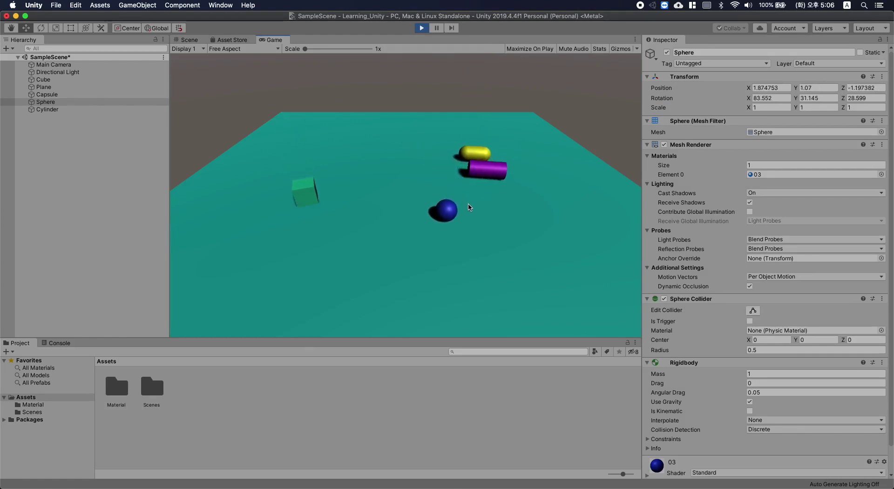
{"action": "left_click", "coordinate": [421, 29]}
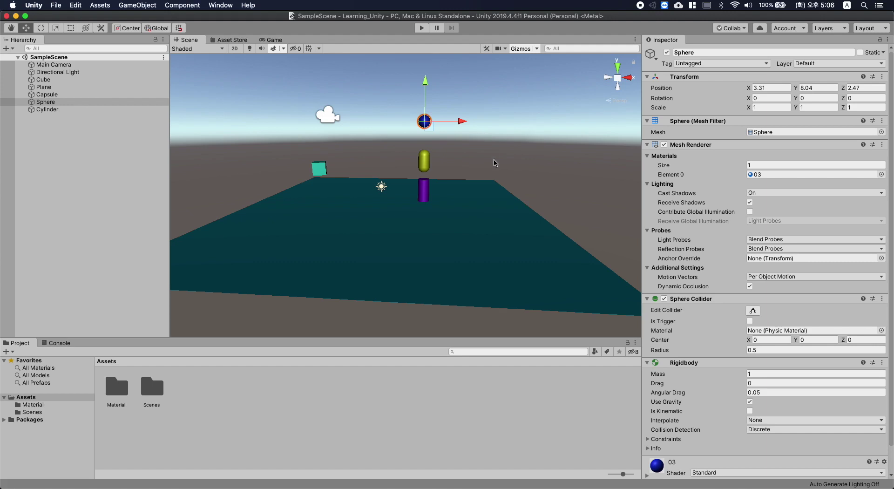
{"action": "left_click", "coordinate": [519, 144]}
{"action": "left_click", "coordinate": [419, 244]}
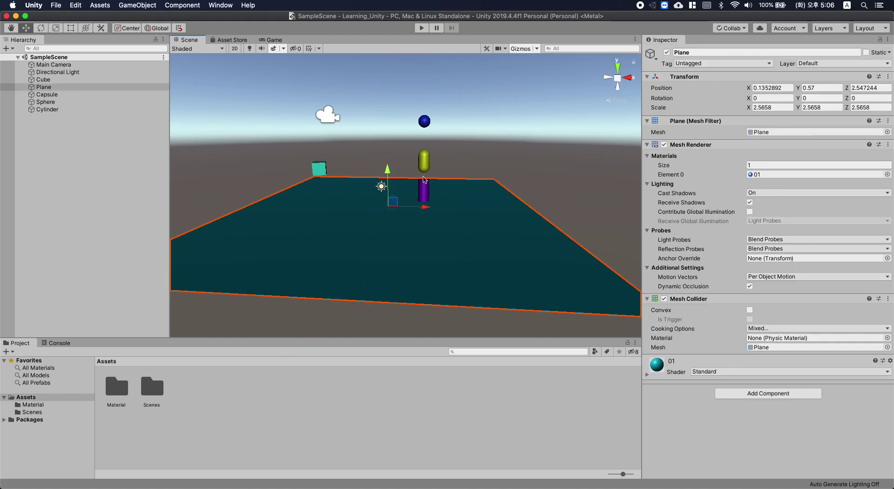
{"action": "left_click", "coordinate": [426, 121]}
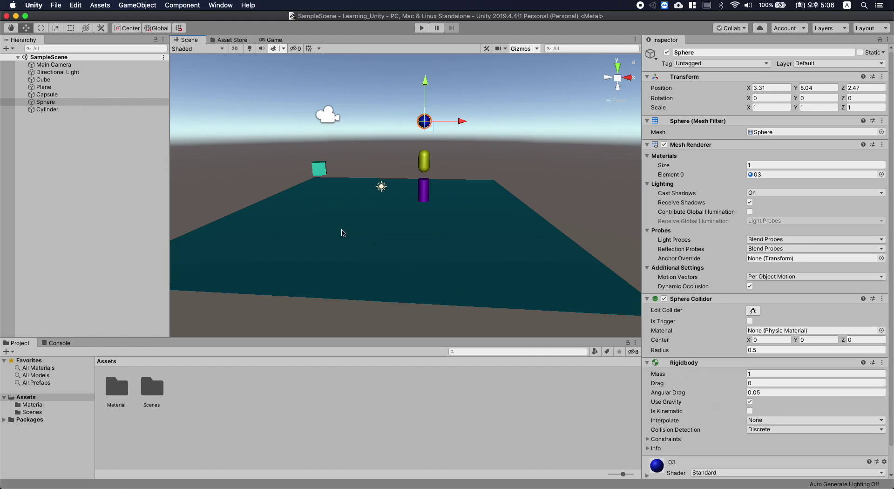
{"action": "left_click_drag", "start_coordinate": [333, 201], "coordinate": [395, 265], "text": "alt"}
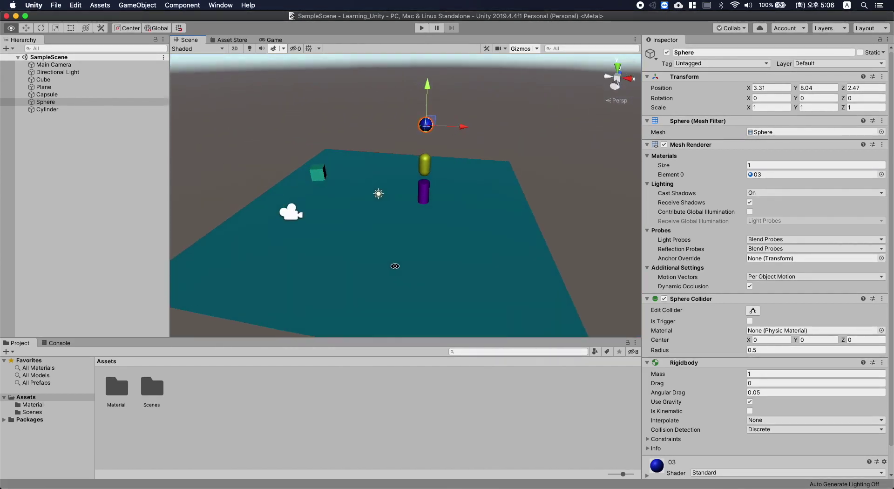
{"action": "left_click", "coordinate": [243, 399]}
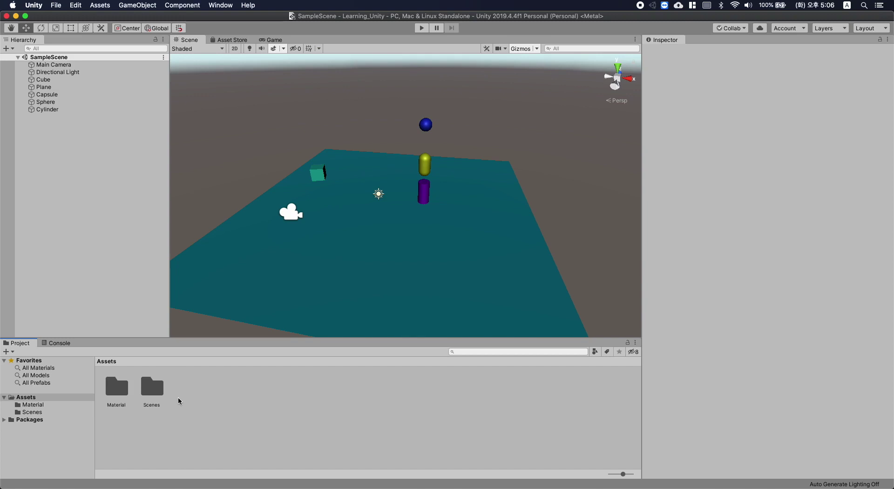
Create a new folder named Script in the project Assets.
{"action": "right_click", "coordinate": [210, 393]}
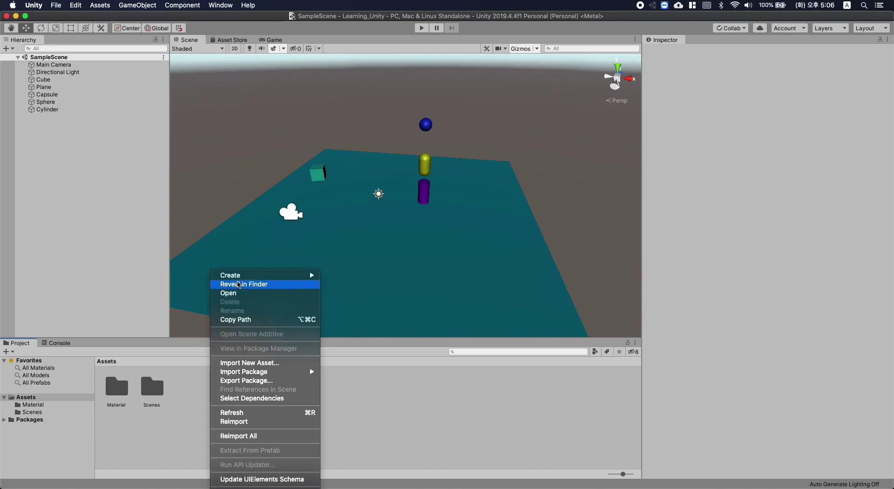
{"action": "mouse_move", "coordinate": [289, 275]}
{"action": "left_click", "coordinate": [365, 158]}
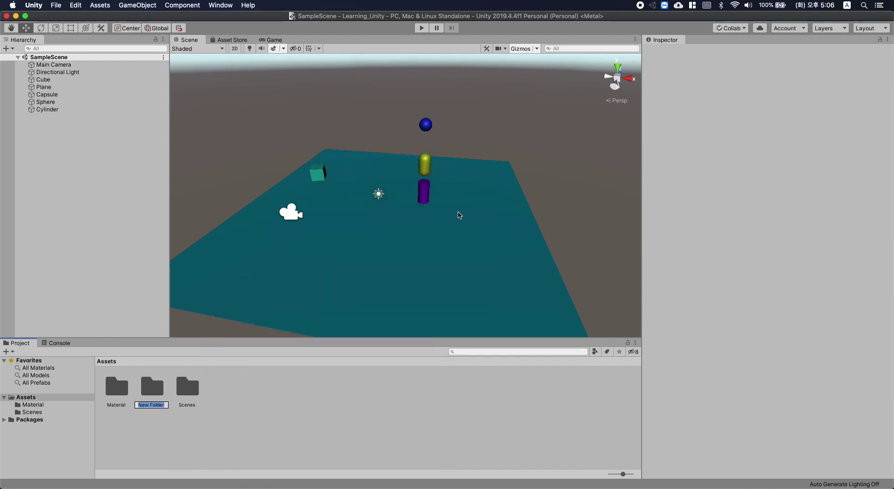
{"action": "type", "text": "S"}
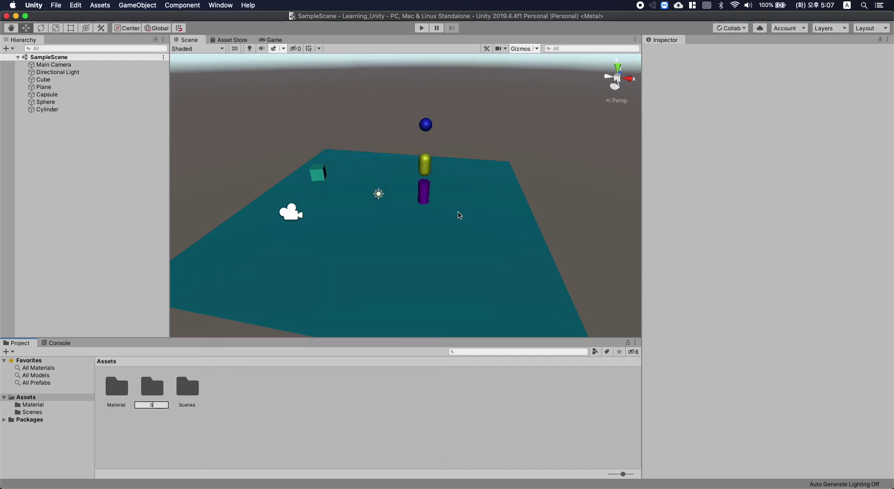
{"action": "type", "text": "cript"}
{"action": "key", "text": "Return"}
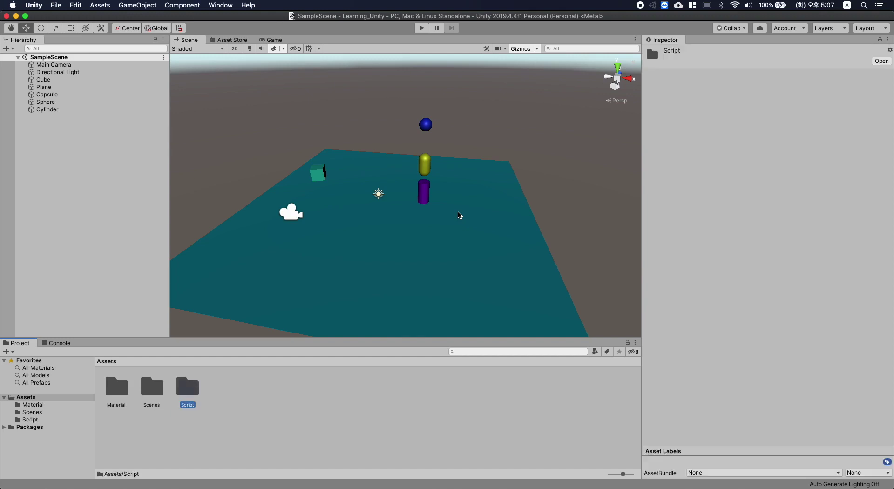
Inside the Script folder, create a C# script named Script01.
{"action": "double_click", "coordinate": [152, 385]}
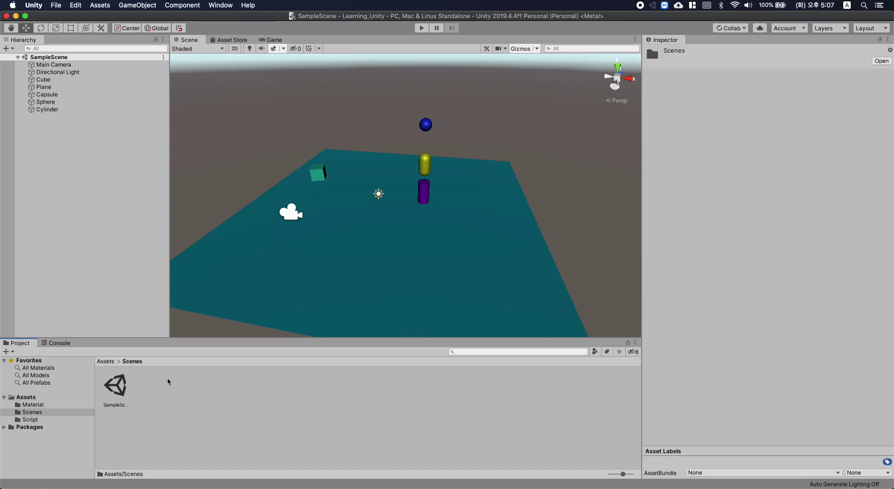
{"action": "left_click", "coordinate": [37, 422]}
{"action": "left_click", "coordinate": [26, 397]}
{"action": "left_click", "coordinate": [187, 390]}
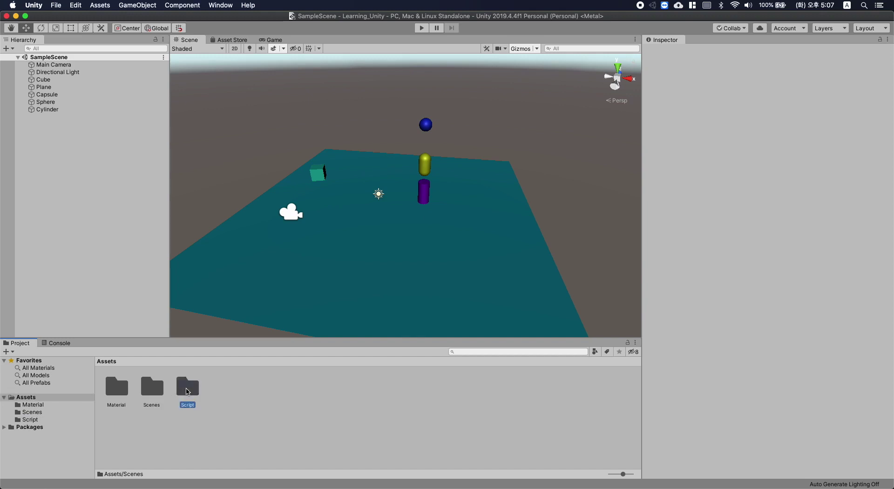
{"action": "double_click", "coordinate": [187, 390]}
{"action": "right_click", "coordinate": [215, 387]}
{"action": "mouse_move", "coordinate": [260, 275]}
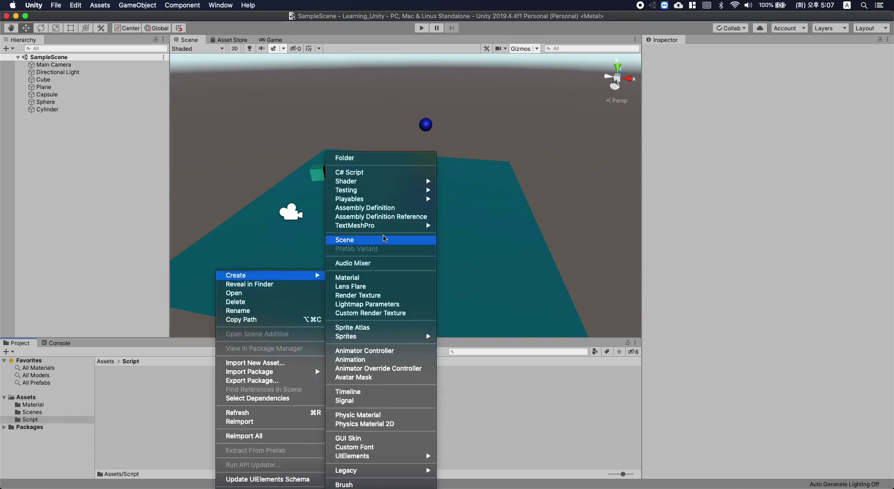
{"action": "left_click", "coordinate": [350, 172]}
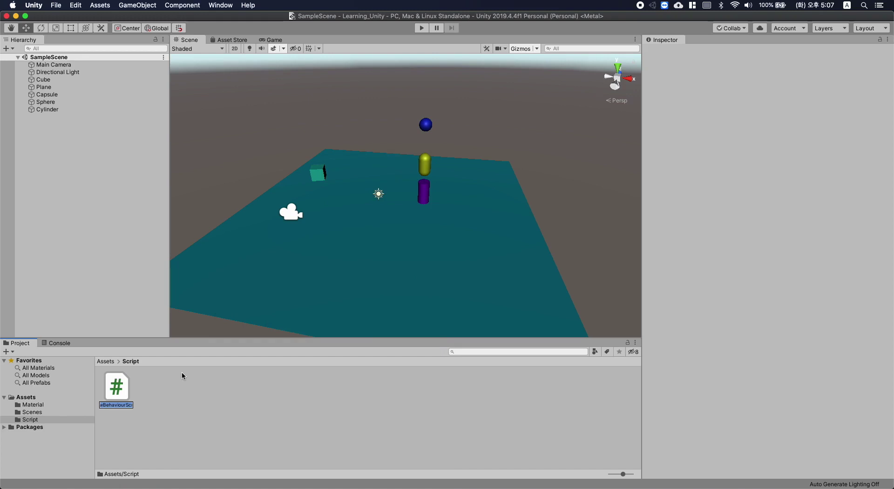
{"action": "type", "text": "Script01"}
{"action": "key", "text": "Return"}
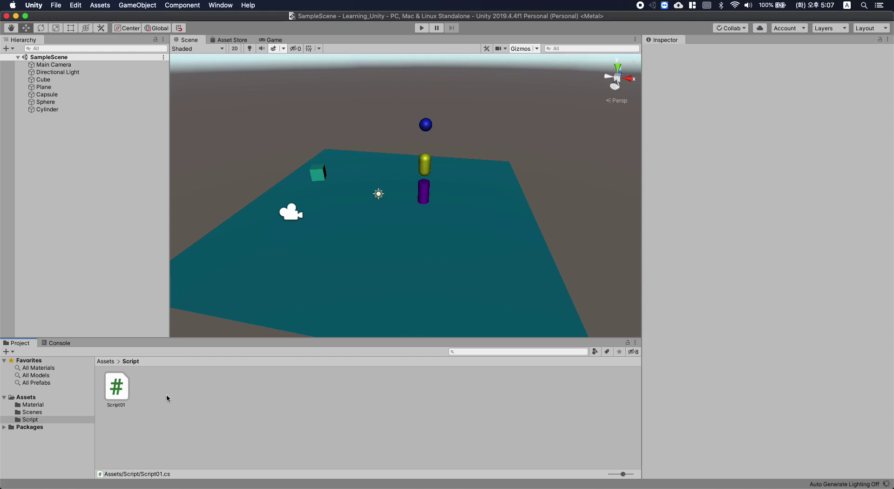
Open Script01.cs in Visual Studio, leave the default Start and Update methods unchanged, and return to Unity.
{"action": "double_click", "coordinate": [117, 388]}
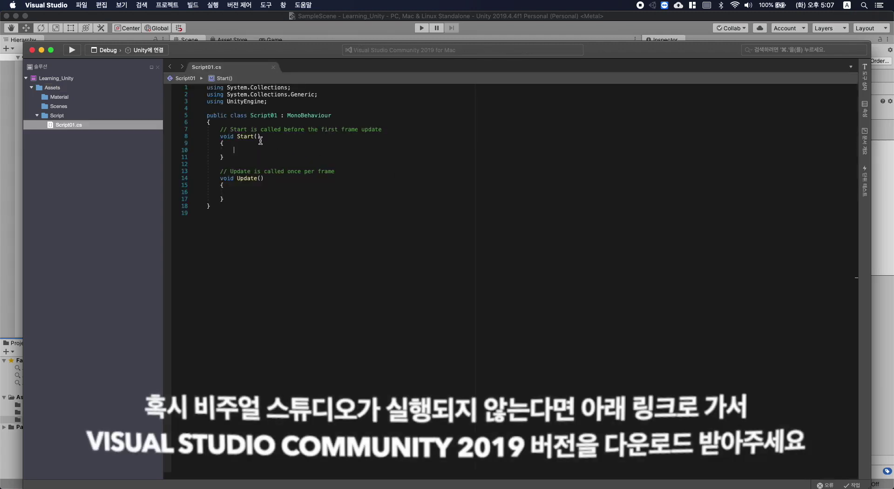
{"action": "left_click", "coordinate": [262, 193]}
{"action": "left_click_drag", "start_coordinate": [224, 198], "coordinate": [259, 199]}
{"action": "left_click", "coordinate": [231, 203]}
{"action": "left_click", "coordinate": [260, 199]}
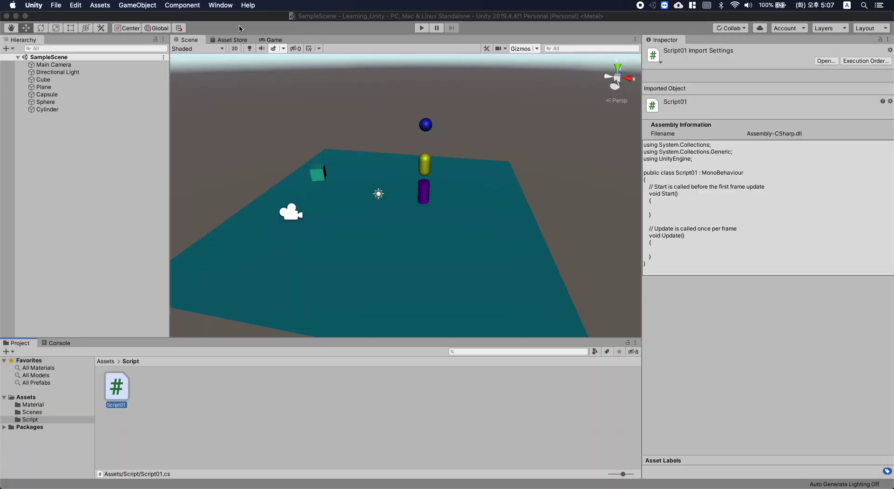
{"action": "left_click", "coordinate": [240, 29]}
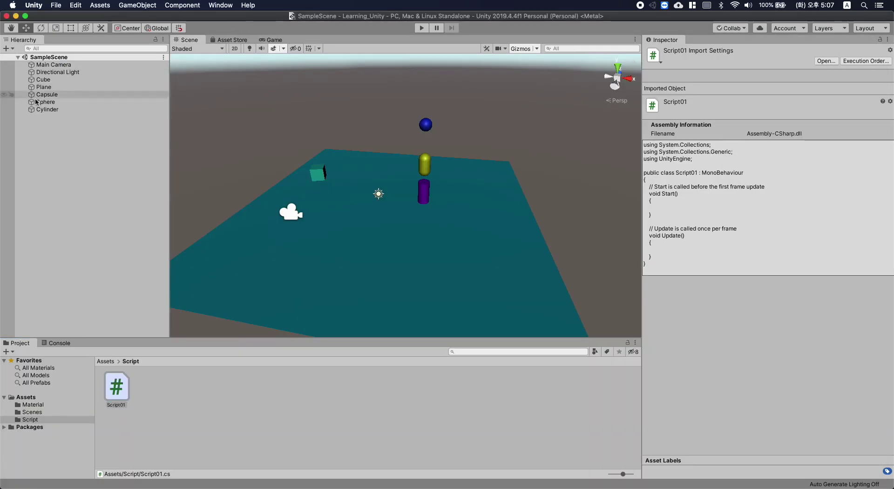
Attach Script01 to the Sphere as a component.
{"action": "left_click", "coordinate": [59, 104]}
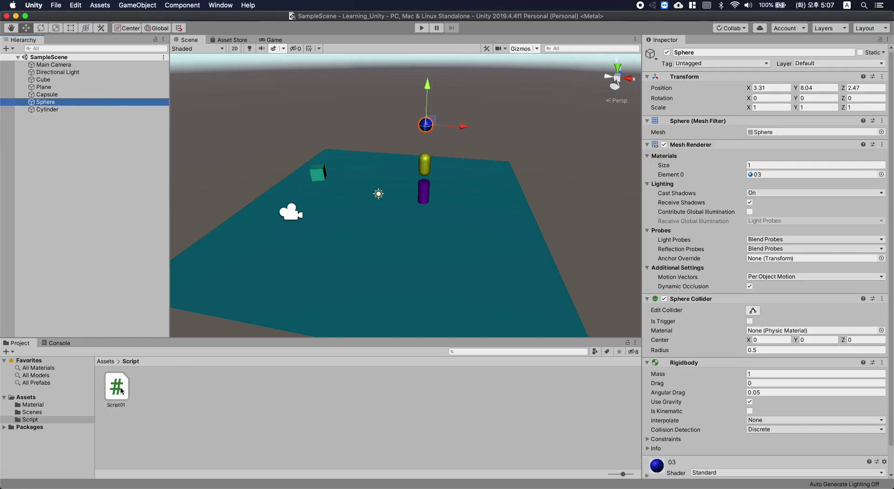
{"action": "left_click_drag", "start_coordinate": [120, 390], "coordinate": [47, 104]}
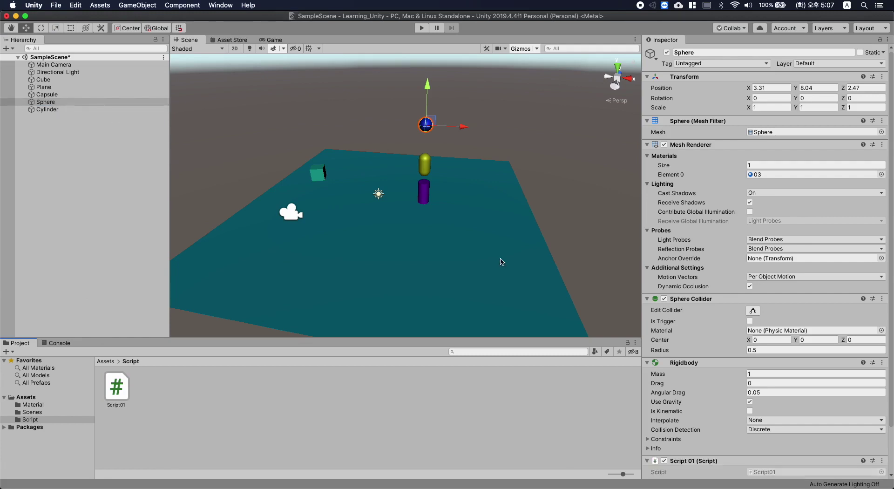
{"action": "scroll", "coordinate": [745, 368], "scroll_direction": "down", "scroll_amount": 3}
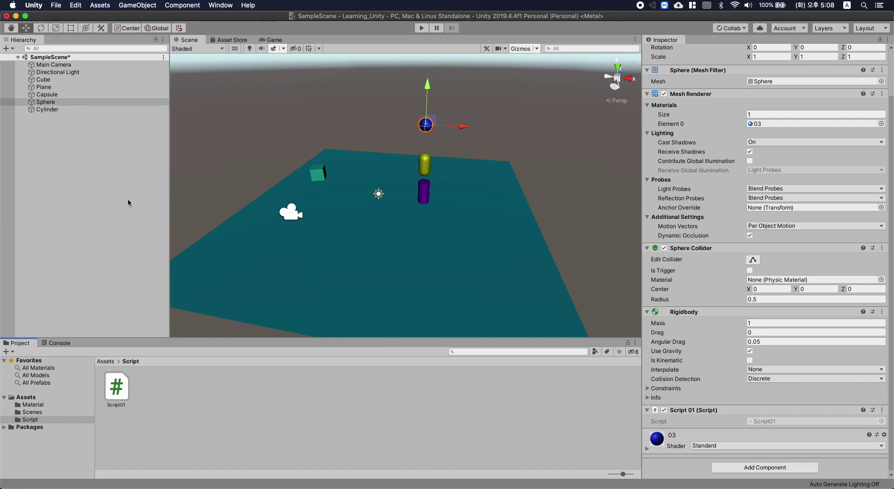
Move the green Cube down beside the capsule and cylinder, to 1.29, 3.75, -1.67.
{"action": "left_click", "coordinate": [403, 256]}
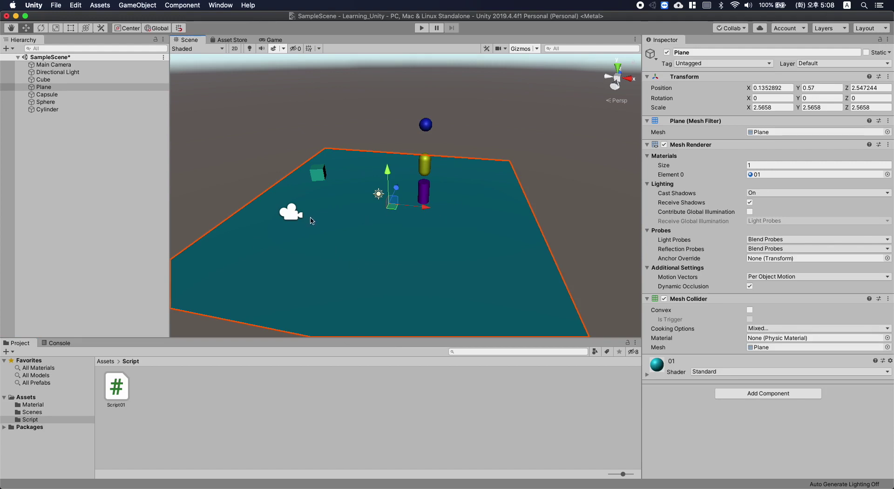
{"action": "left_click", "coordinate": [318, 175]}
{"action": "left_click_drag", "start_coordinate": [319, 175], "coordinate": [396, 179]}
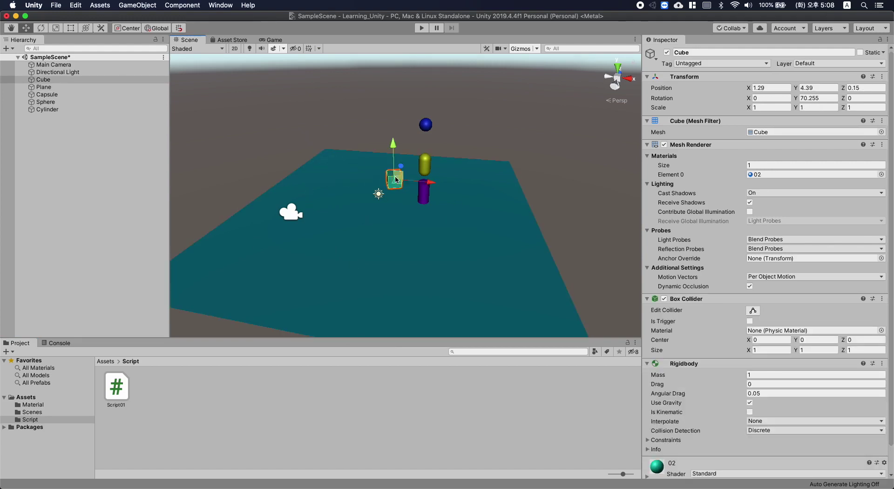
{"action": "left_click_drag", "start_coordinate": [470, 175], "coordinate": [422, 189], "text": "alt"}
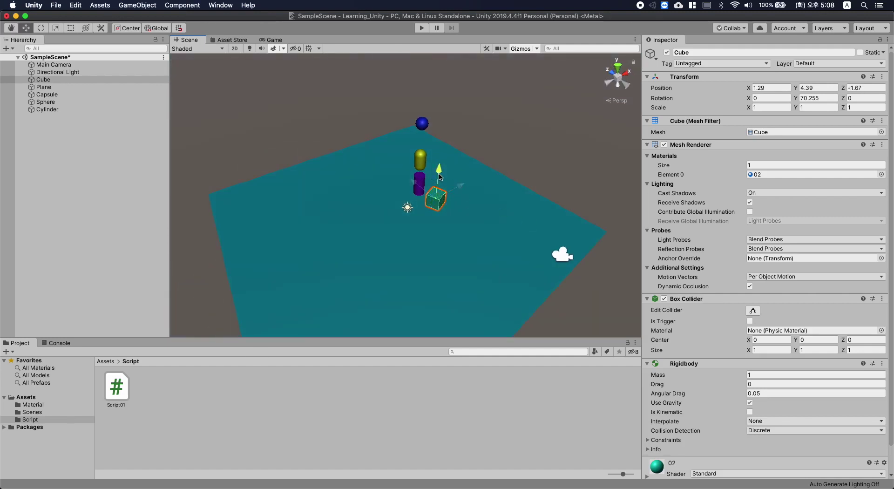
{"action": "left_click", "coordinate": [43, 80]}
{"action": "left_click", "coordinate": [64, 159]}
Add a new cube and place it on the plane near the green cube.
{"action": "right_click", "coordinate": [63, 158]}
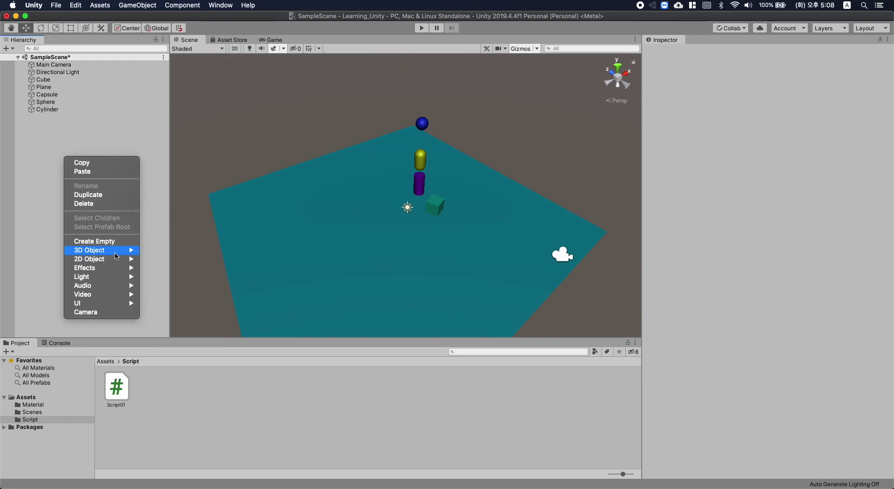
{"action": "mouse_move", "coordinate": [117, 250]}
{"action": "left_click", "coordinate": [157, 251]}
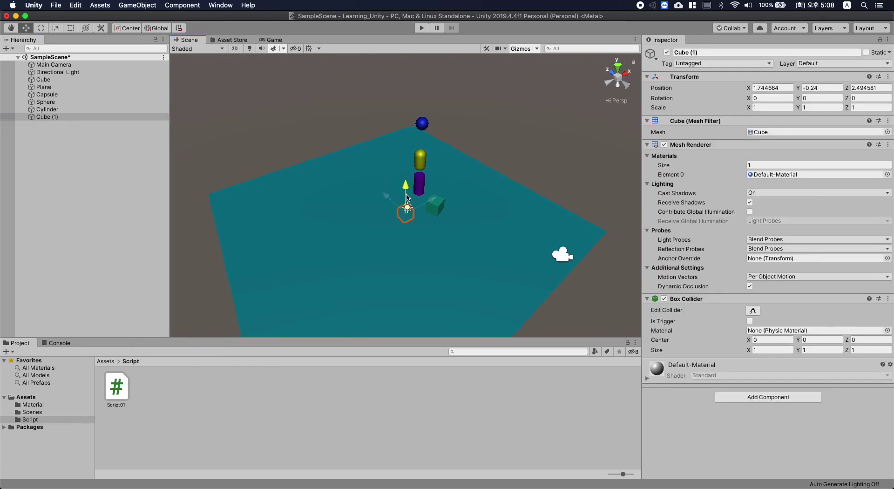
{"action": "left_click_drag", "start_coordinate": [406, 203], "coordinate": [419, 212]}
{"action": "left_click", "coordinate": [60, 165]}
Add a second cube, Cube (2), and position it toward the front of the plane.
{"action": "right_click", "coordinate": [60, 162]}
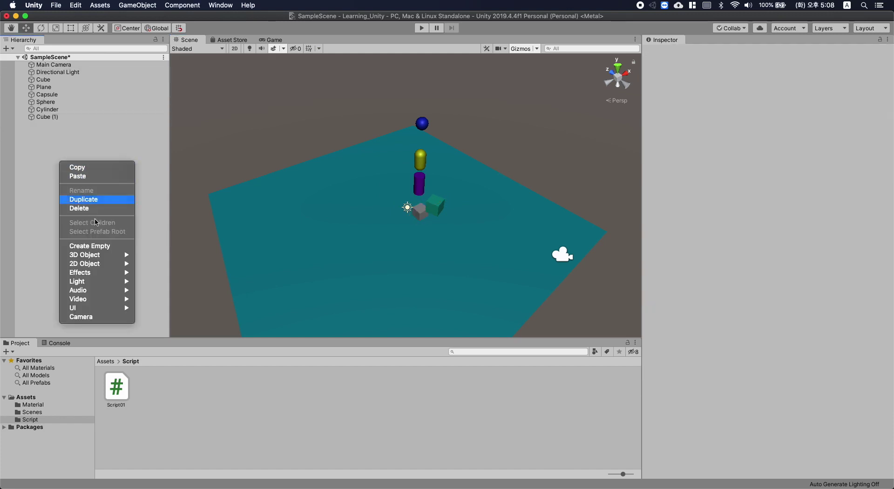
{"action": "mouse_move", "coordinate": [100, 254]}
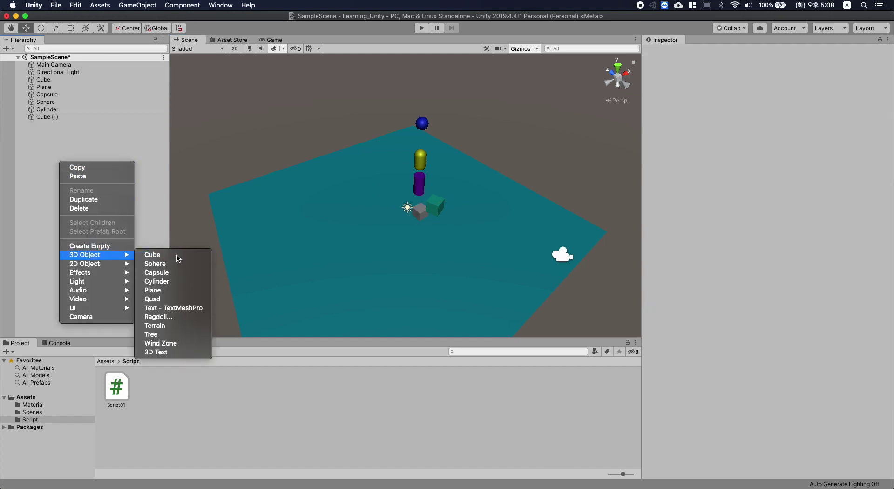
{"action": "left_click", "coordinate": [176, 255]}
{"action": "left_click_drag", "start_coordinate": [393, 189], "coordinate": [422, 213]}
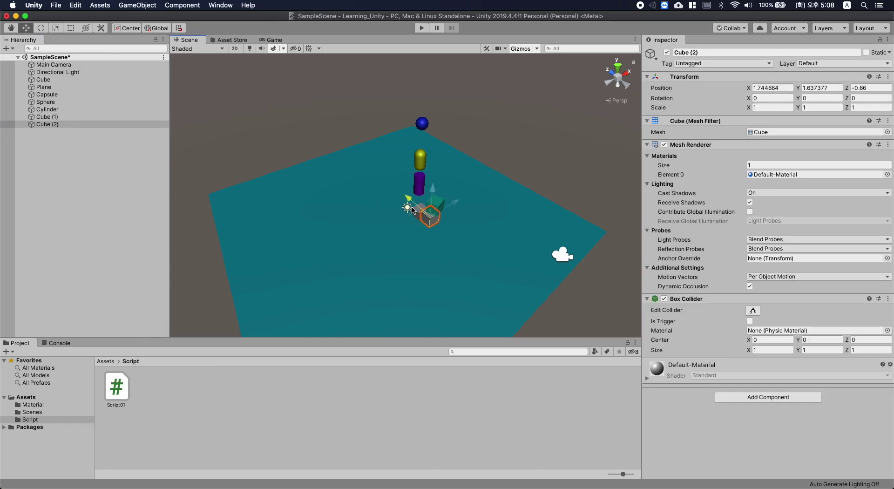
{"action": "left_click_drag", "start_coordinate": [375, 234], "coordinate": [453, 179], "text": "alt"}
{"action": "left_click_drag", "start_coordinate": [381, 185], "coordinate": [432, 280], "text": "alt"}
{"action": "left_click_drag", "start_coordinate": [505, 270], "coordinate": [445, 233], "text": "alt"}
{"action": "left_click_drag", "start_coordinate": [297, 223], "coordinate": [429, 217], "text": "alt"}
Duplicate Cube (1) into Cube (3) beside the others, and duplicate the blue Sphere.
{"action": "left_click", "coordinate": [428, 215]}
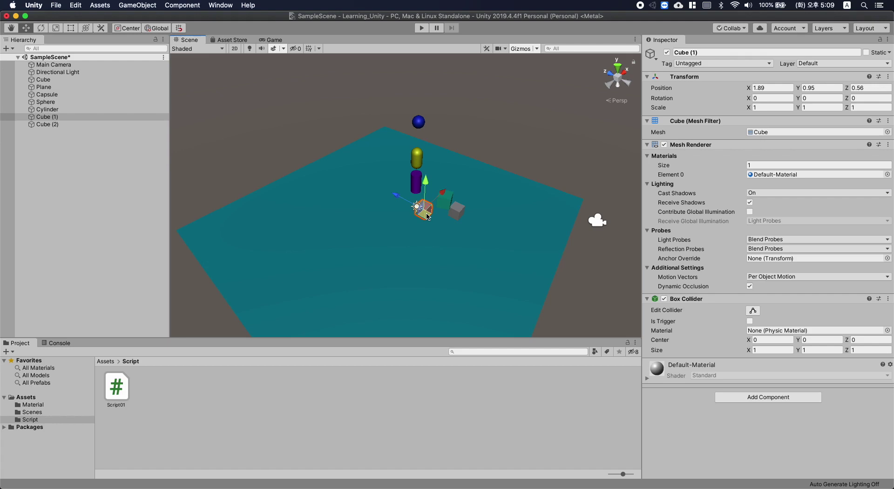
{"action": "key", "text": "super+d"}
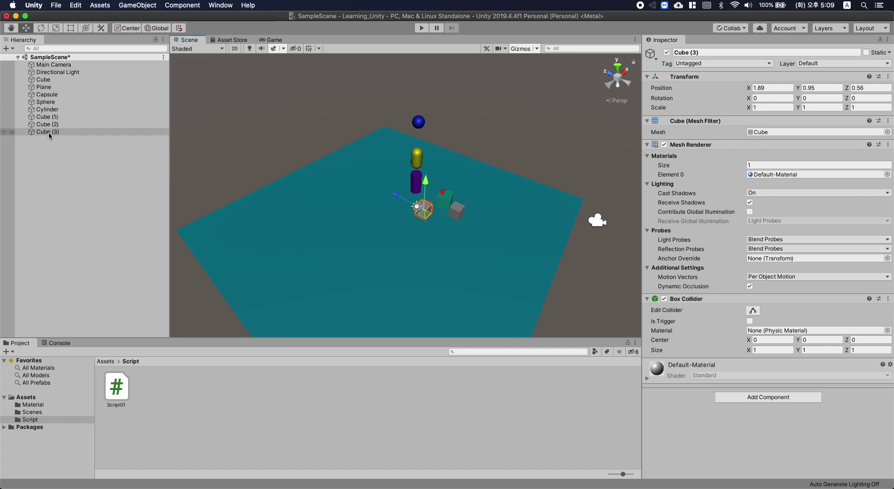
{"action": "left_click_drag", "start_coordinate": [397, 200], "coordinate": [430, 231]}
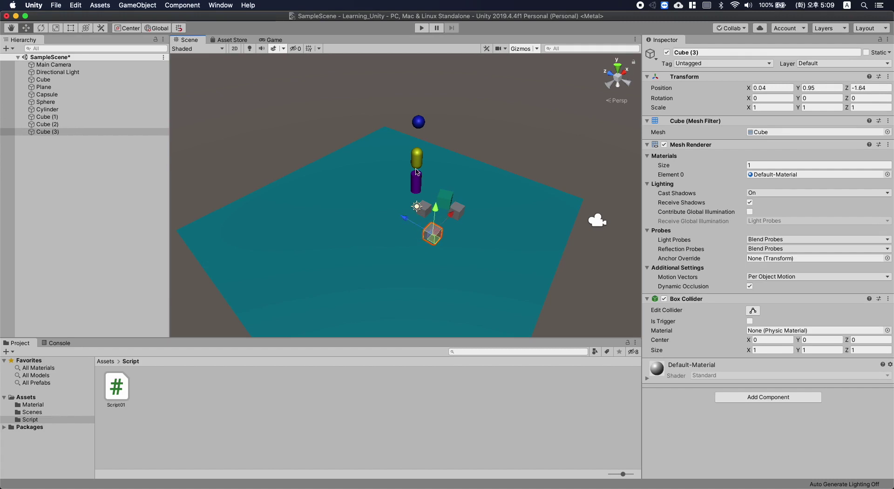
{"action": "left_click", "coordinate": [417, 124]}
{"action": "key", "text": "super+d"}
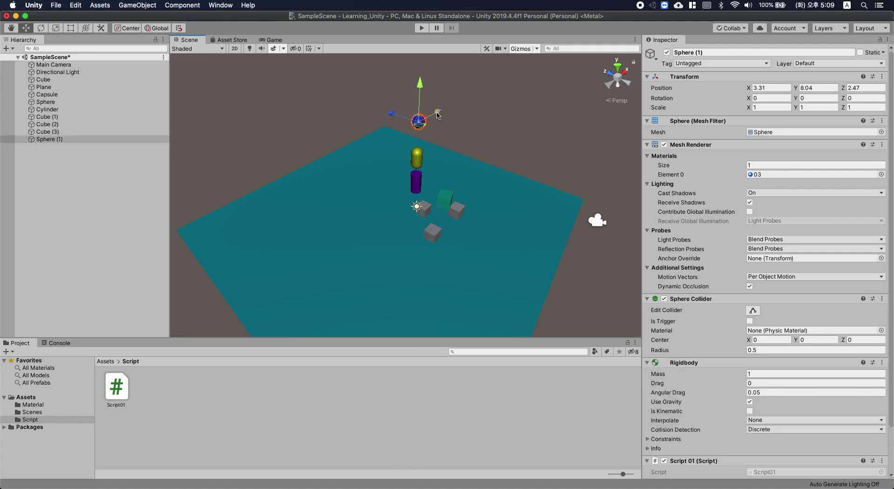
Slide Sphere (1) along X to -0.66 beside the original Sphere, then orbit to check.
{"action": "left_click_drag", "start_coordinate": [437, 112], "coordinate": [403, 131]}
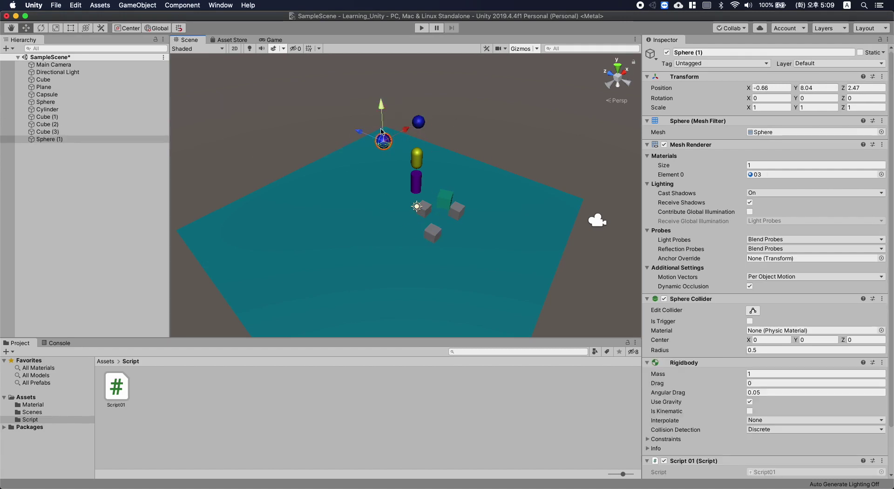
{"action": "left_click_drag", "start_coordinate": [249, 142], "coordinate": [462, 123], "text": "alt"}
{"action": "left_click", "coordinate": [462, 123]}
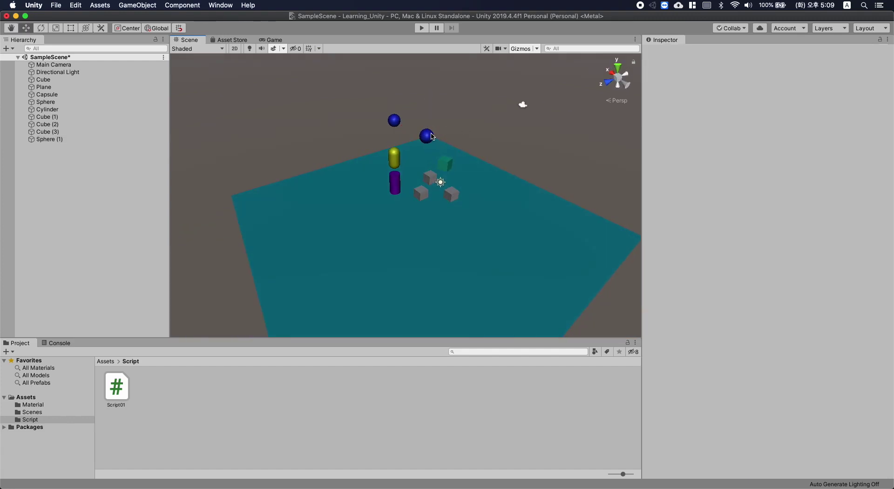
{"action": "left_click", "coordinate": [424, 136]}
{"action": "scroll", "coordinate": [698, 409], "scroll_direction": "down", "scroll_amount": 3}
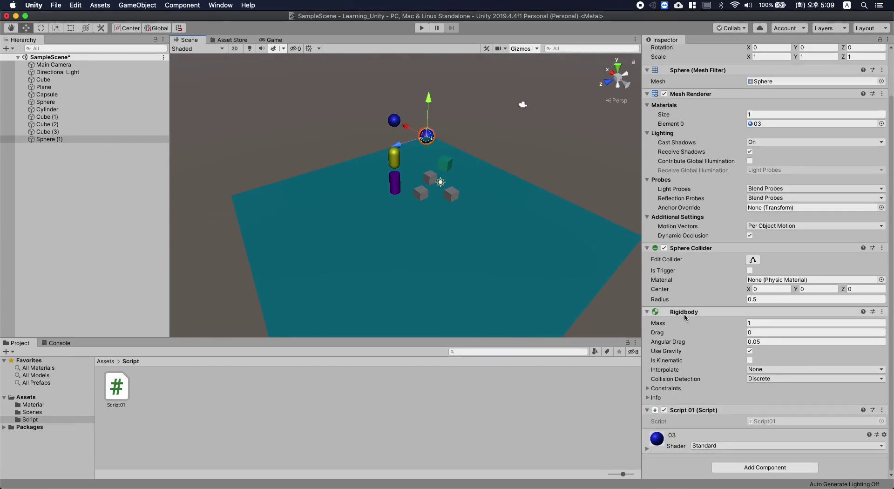
{"action": "left_click", "coordinate": [397, 120]}
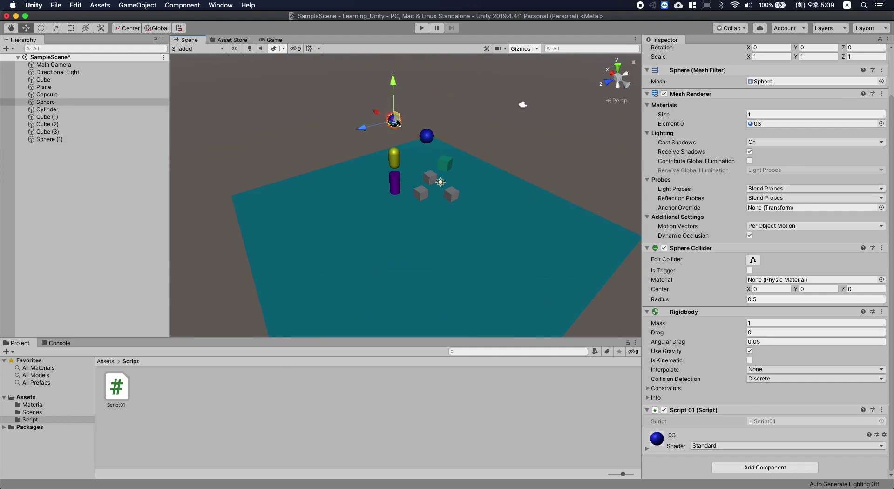
{"action": "left_click", "coordinate": [424, 140]}
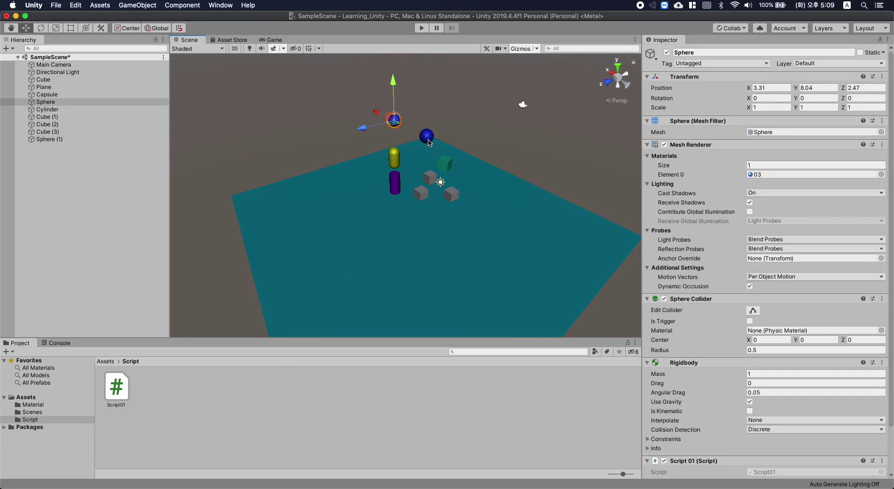
{"action": "left_click_drag", "start_coordinate": [473, 127], "coordinate": [456, 253], "text": "alt"}
{"action": "left_click_drag", "start_coordinate": [478, 285], "coordinate": [459, 232], "text": "alt"}
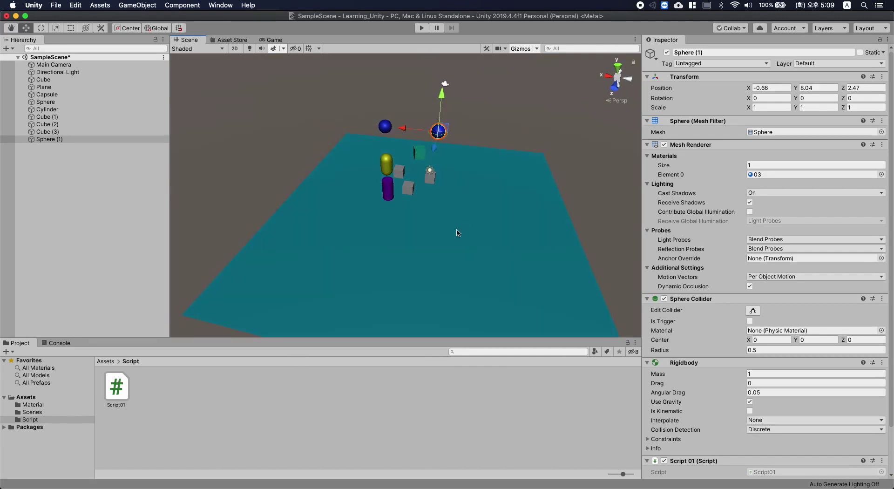